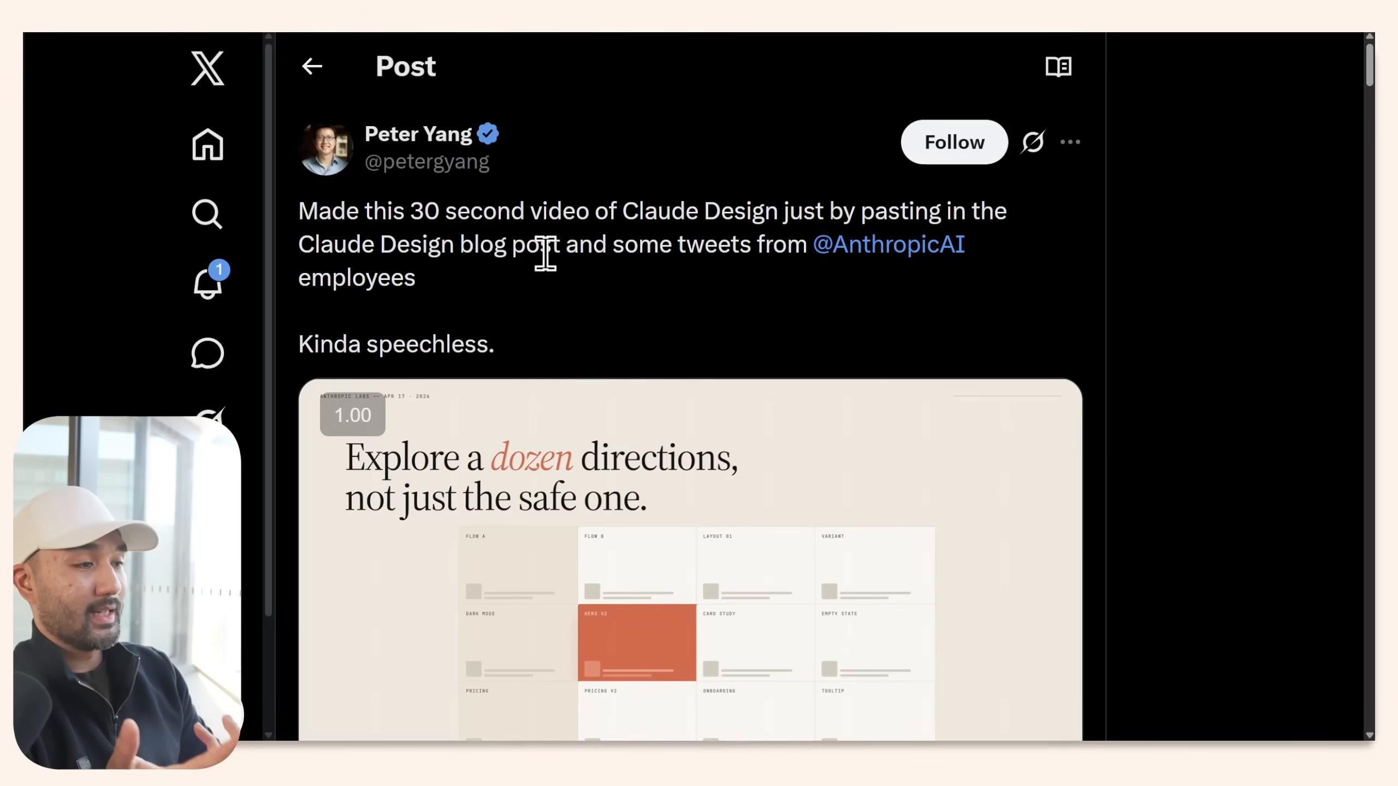
Scroll the X feed of Claude Design posts down to the Lightroom presets newsletter example.
scroll(547, 256, "down", 3)
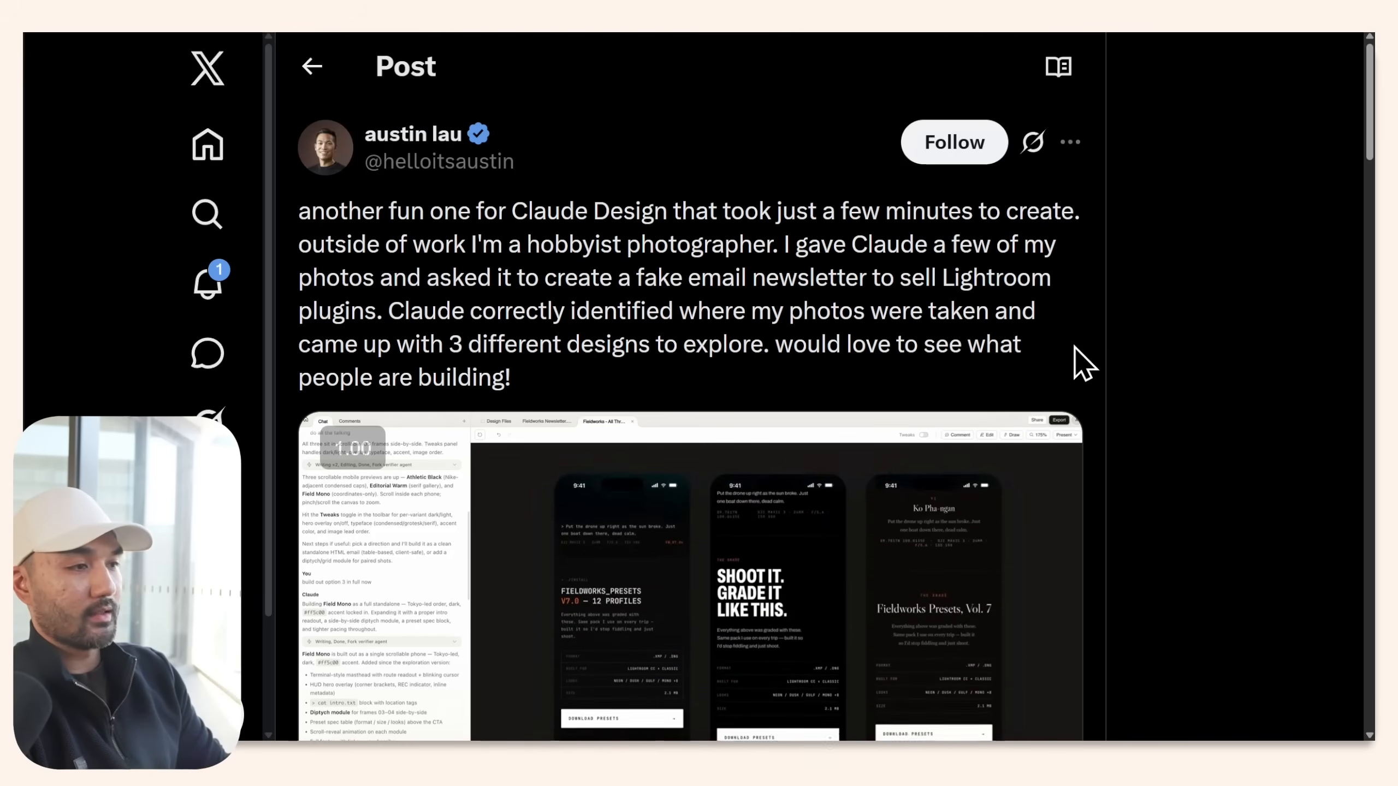
scroll(1075, 352, "down", 3)
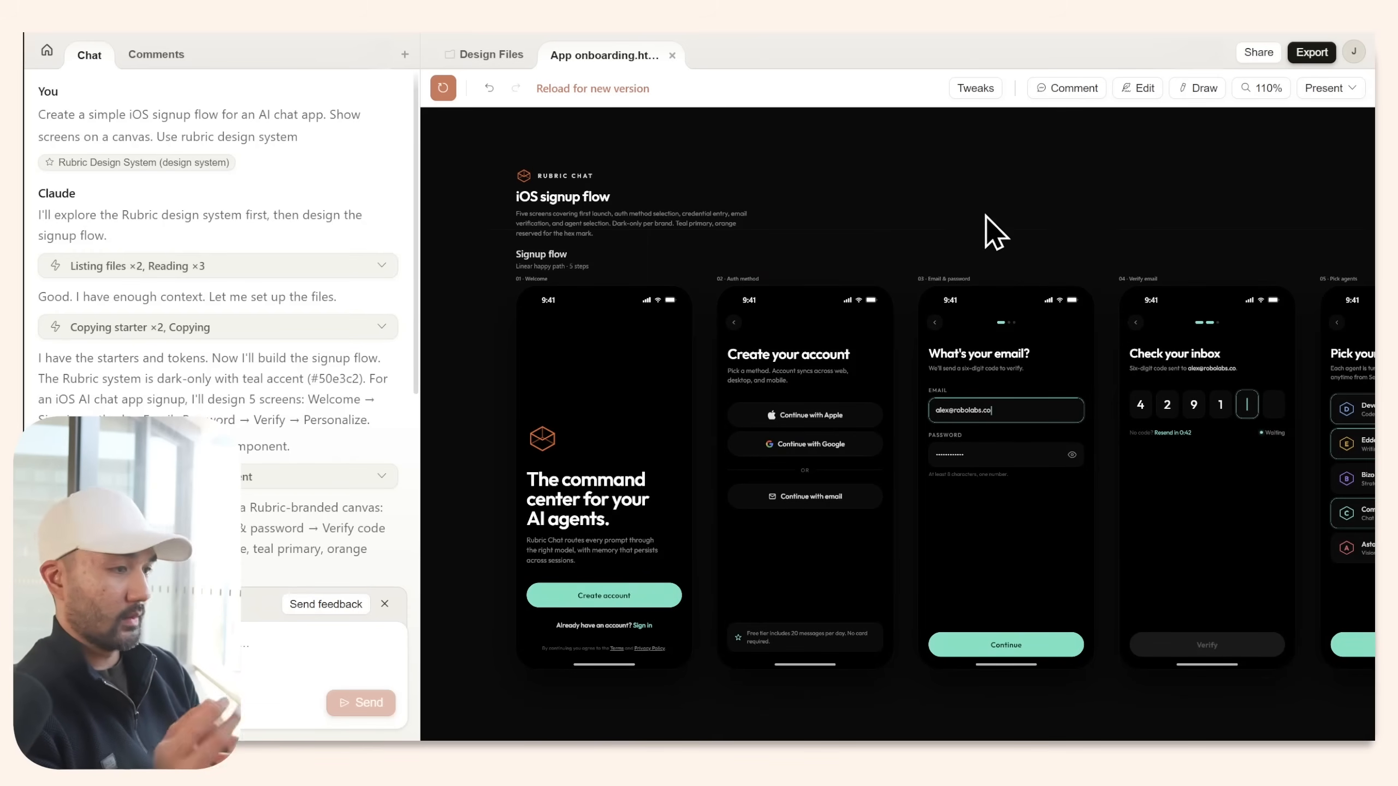
Highlight the signup-flow prompt, page the Meta Ads deck to slide 6 of 12, and open Export.
left_click_drag(318, 149, 37, 118)
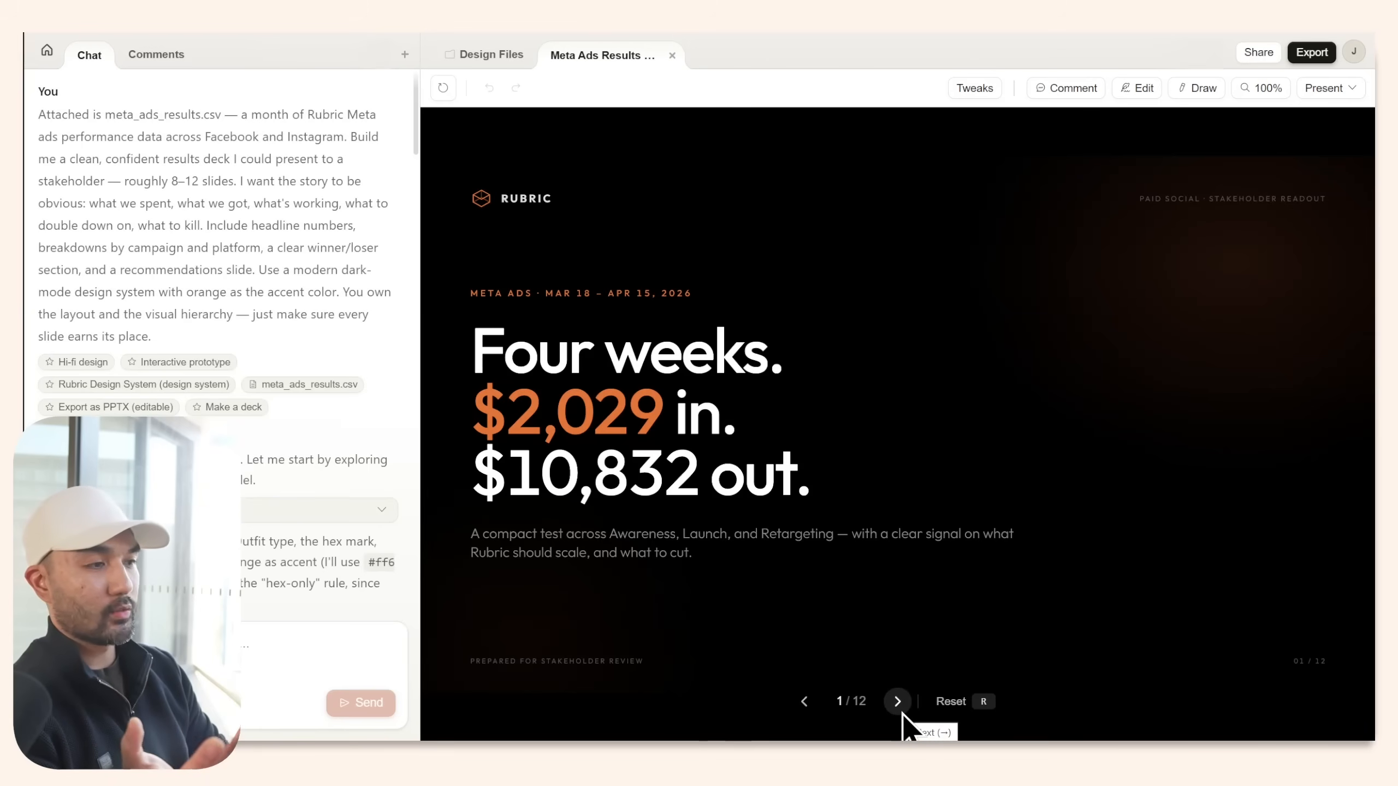
left_click(902, 711)
left_click(901, 712)
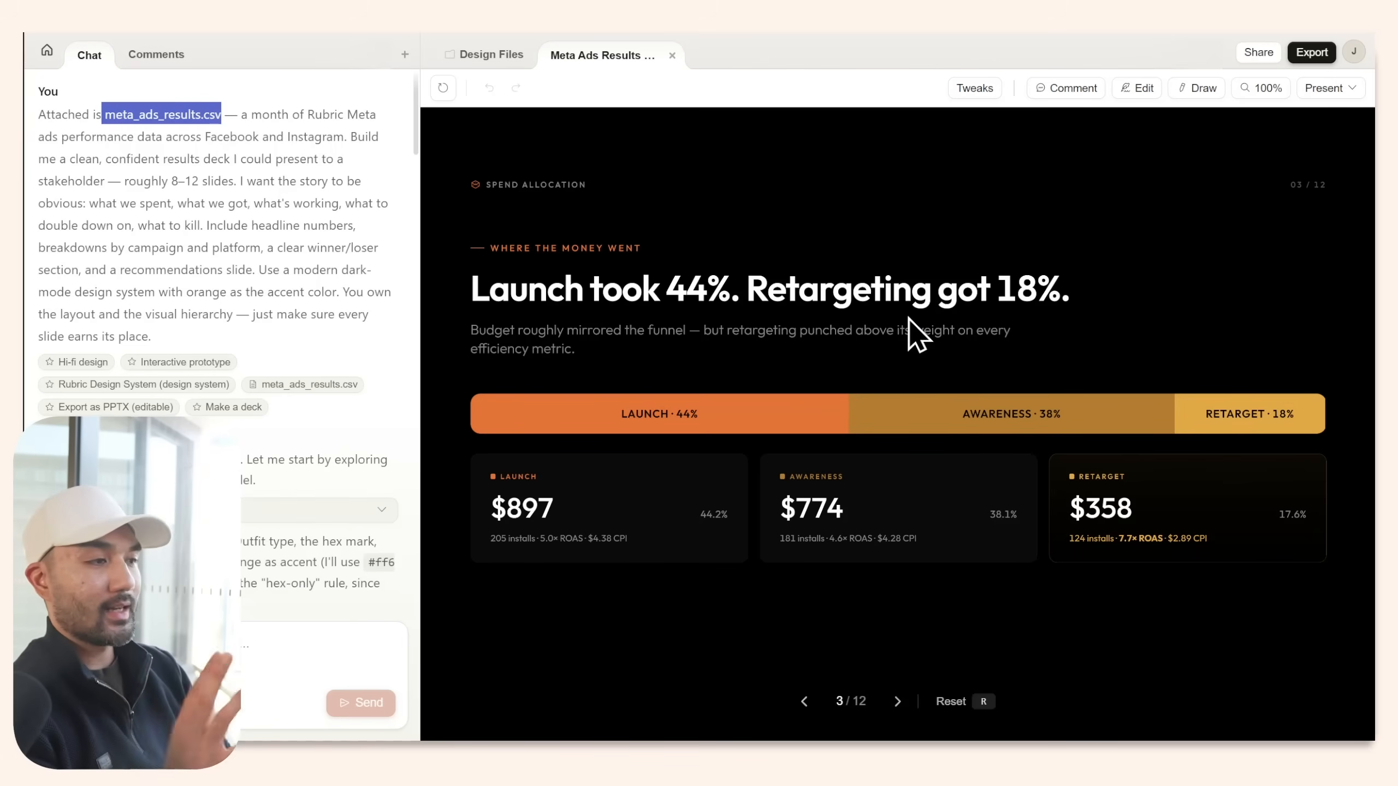
left_click(896, 702)
left_click(896, 703)
left_click(896, 703)
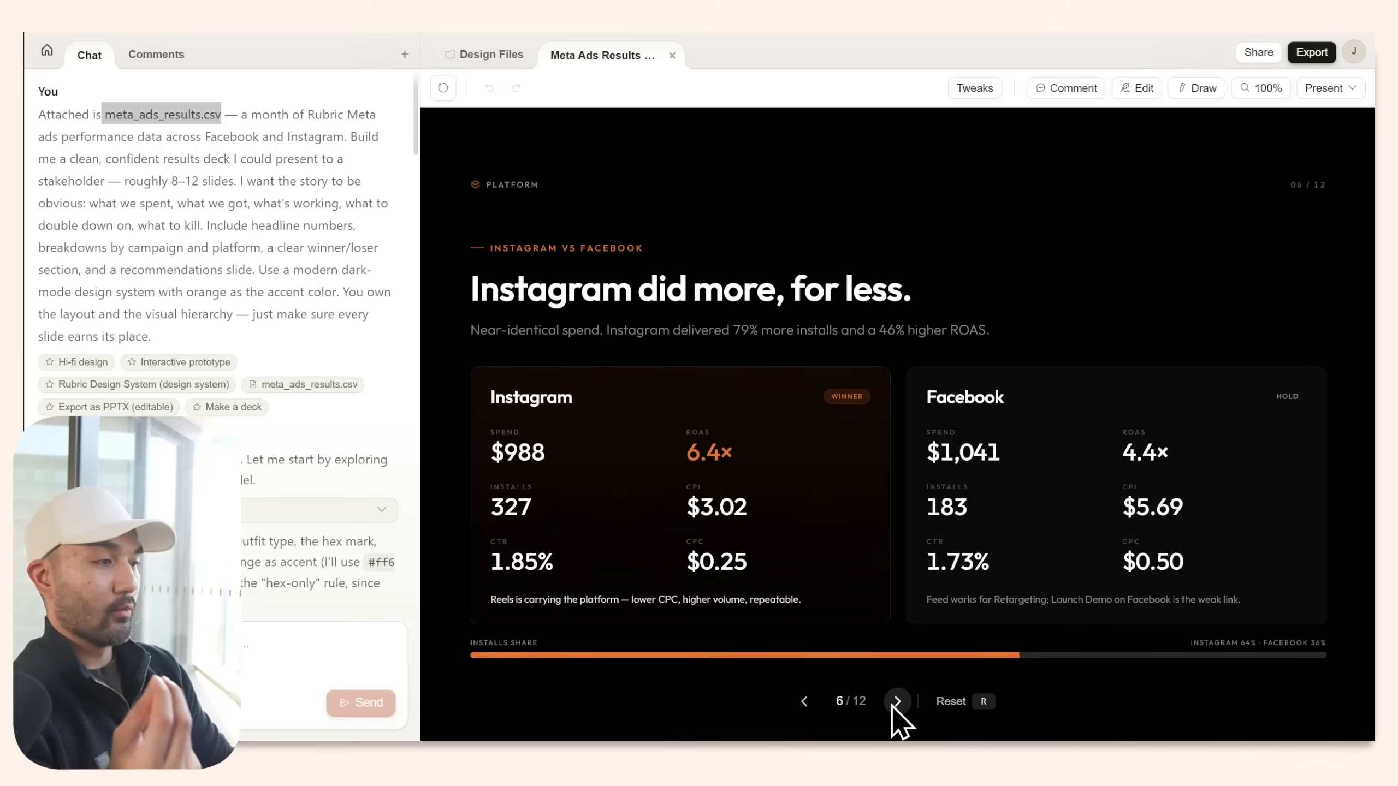
left_click(1313, 53)
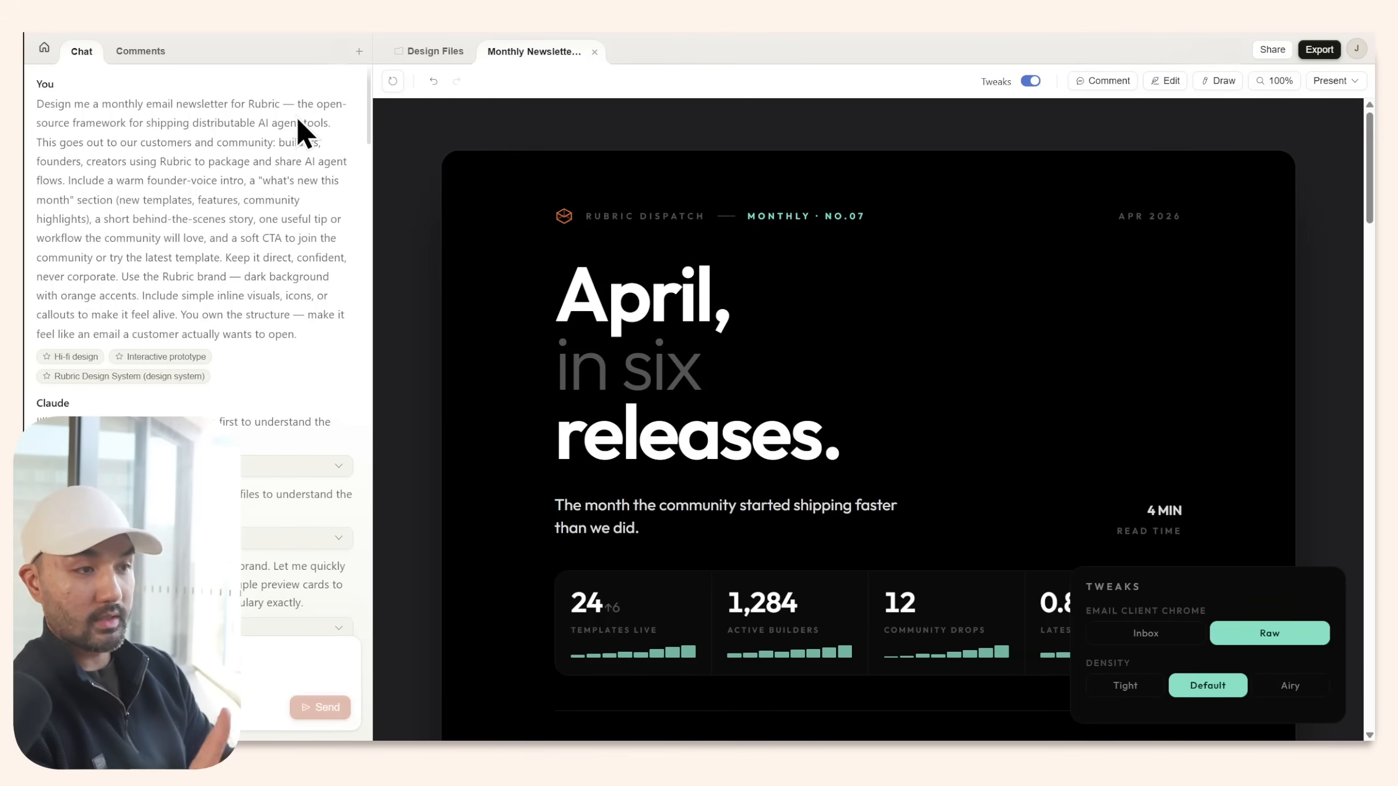
Scroll the Monthly Newsletter preview down to its closing call to action.
scroll(962, 288, "down", 6)
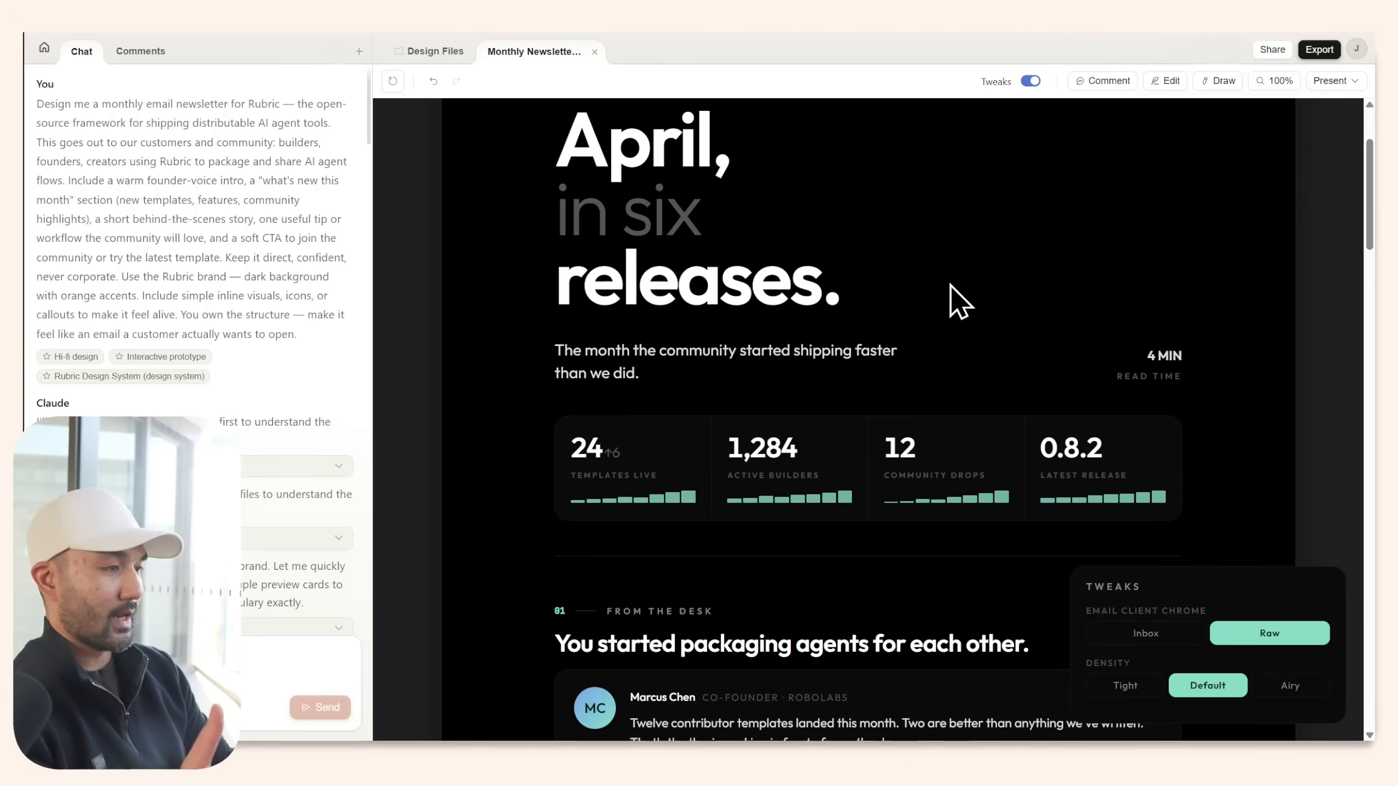
scroll(952, 280, "down", 12)
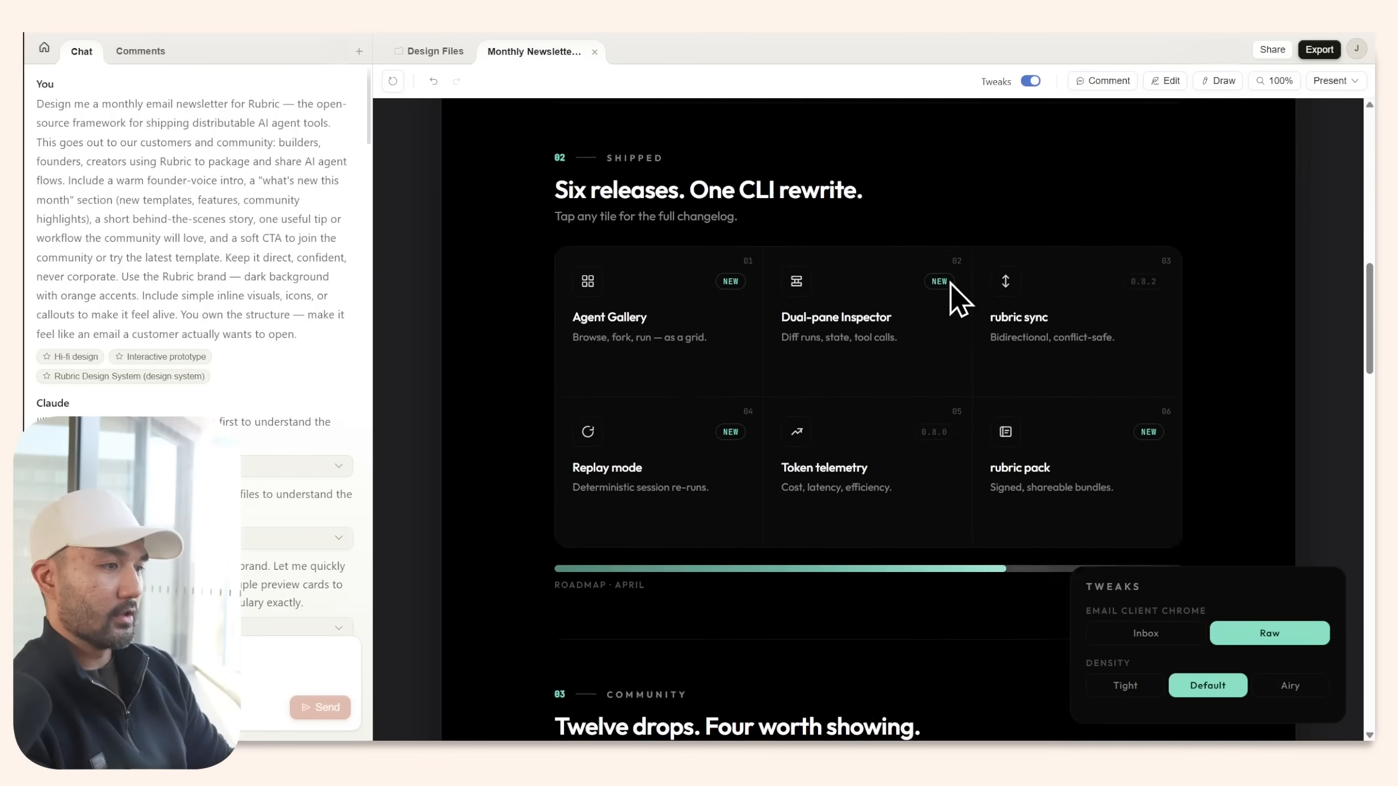
scroll(949, 291, "down", 9)
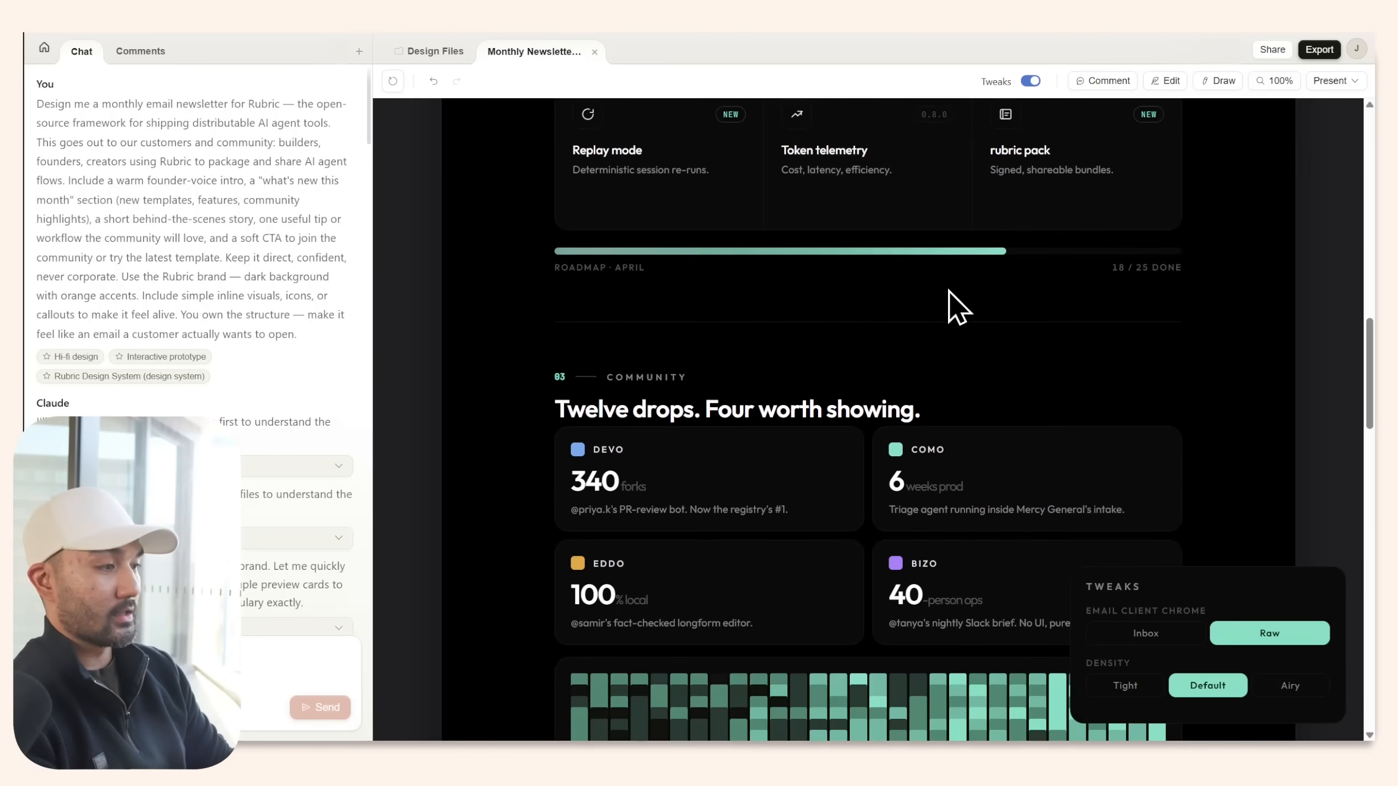
scroll(949, 292, "down", 3)
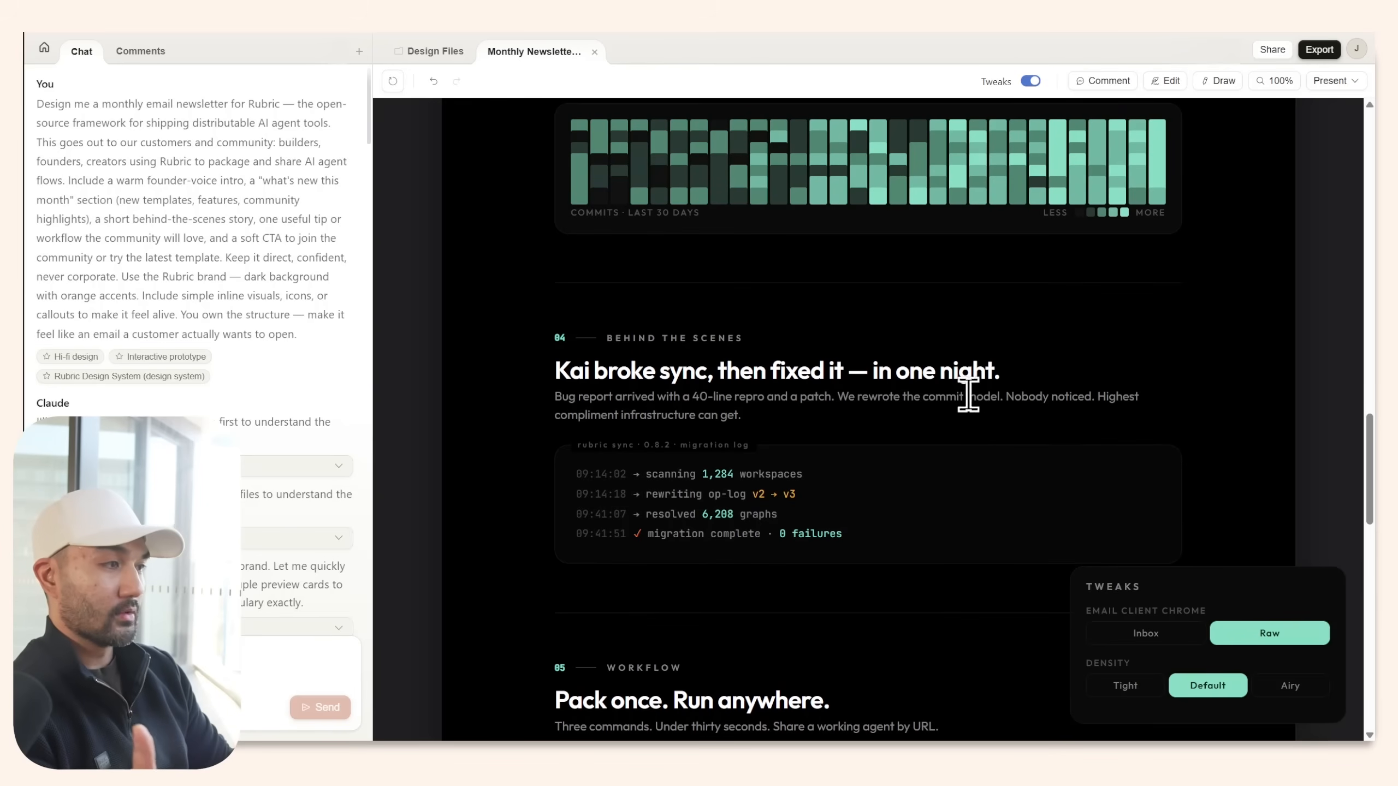
scroll(961, 386, "down", 9)
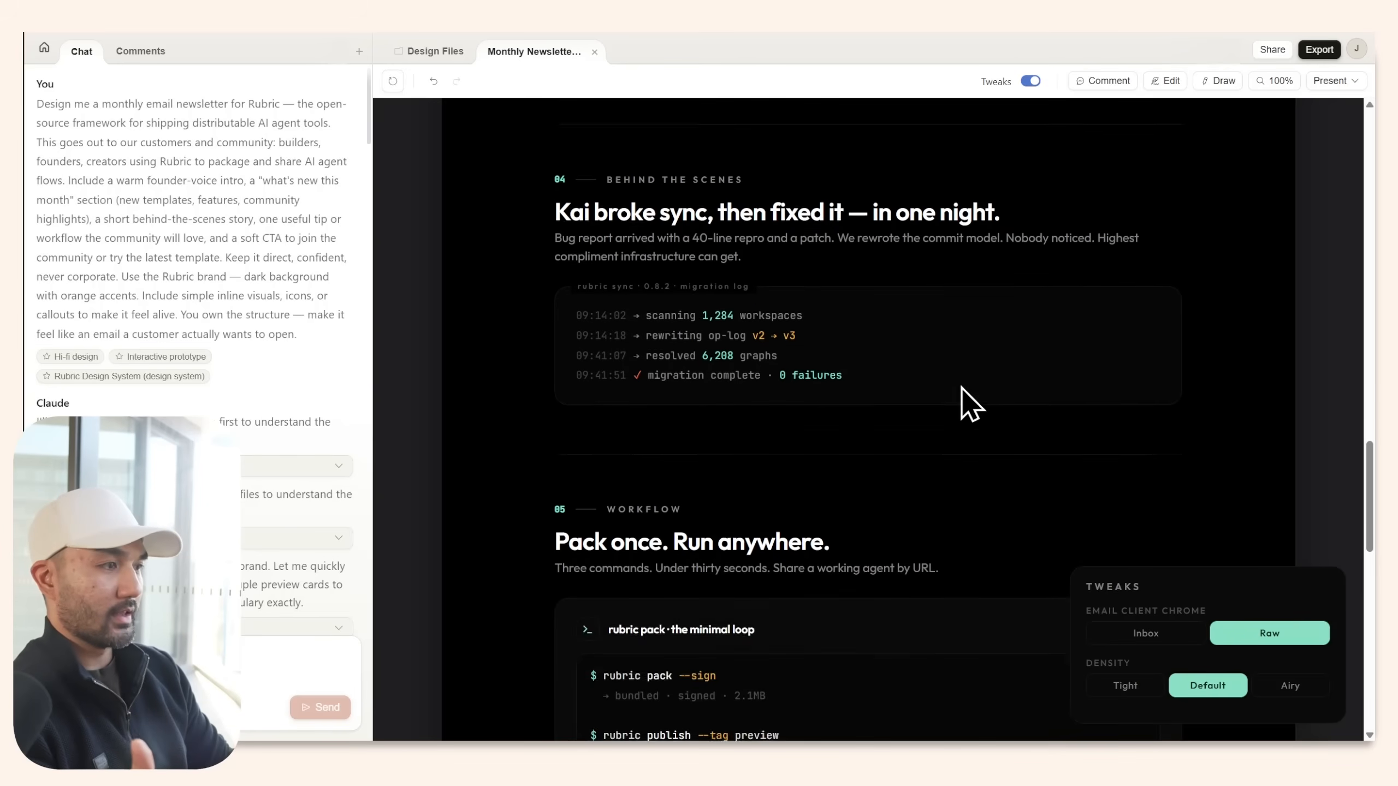
scroll(962, 394, "down", 10)
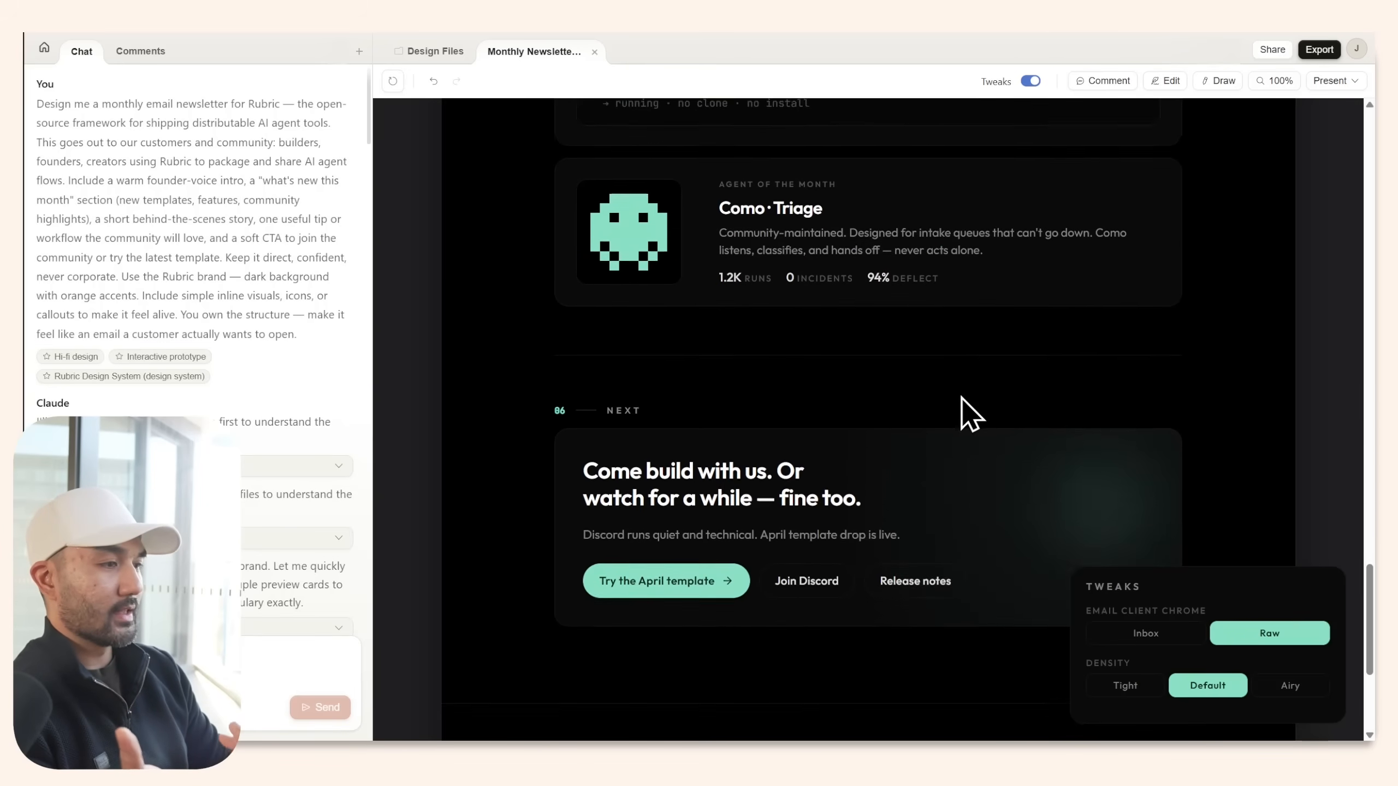
scroll(960, 397, "down", 2)
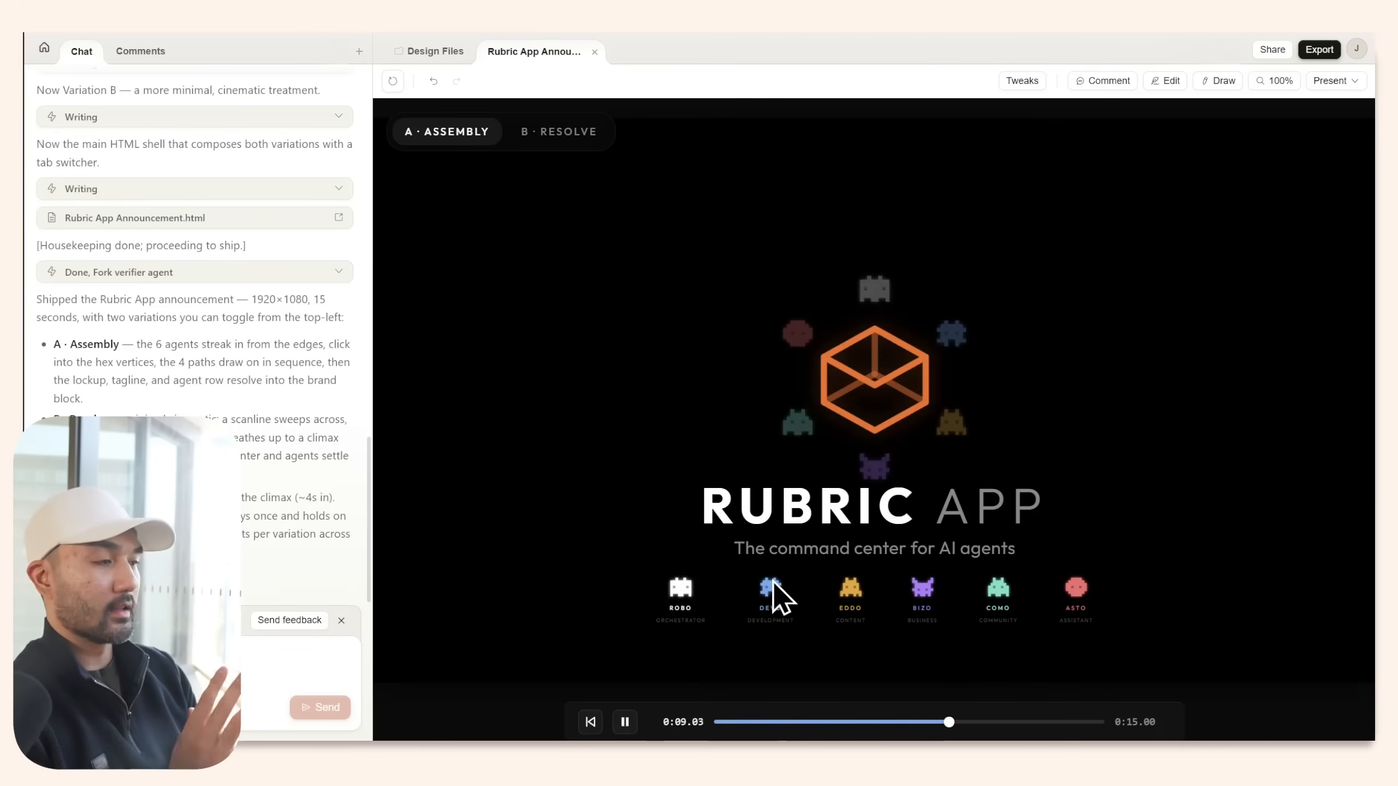
Switch the announcement to the B · Resolve variation and jump playback back near the start.
left_click(557, 132)
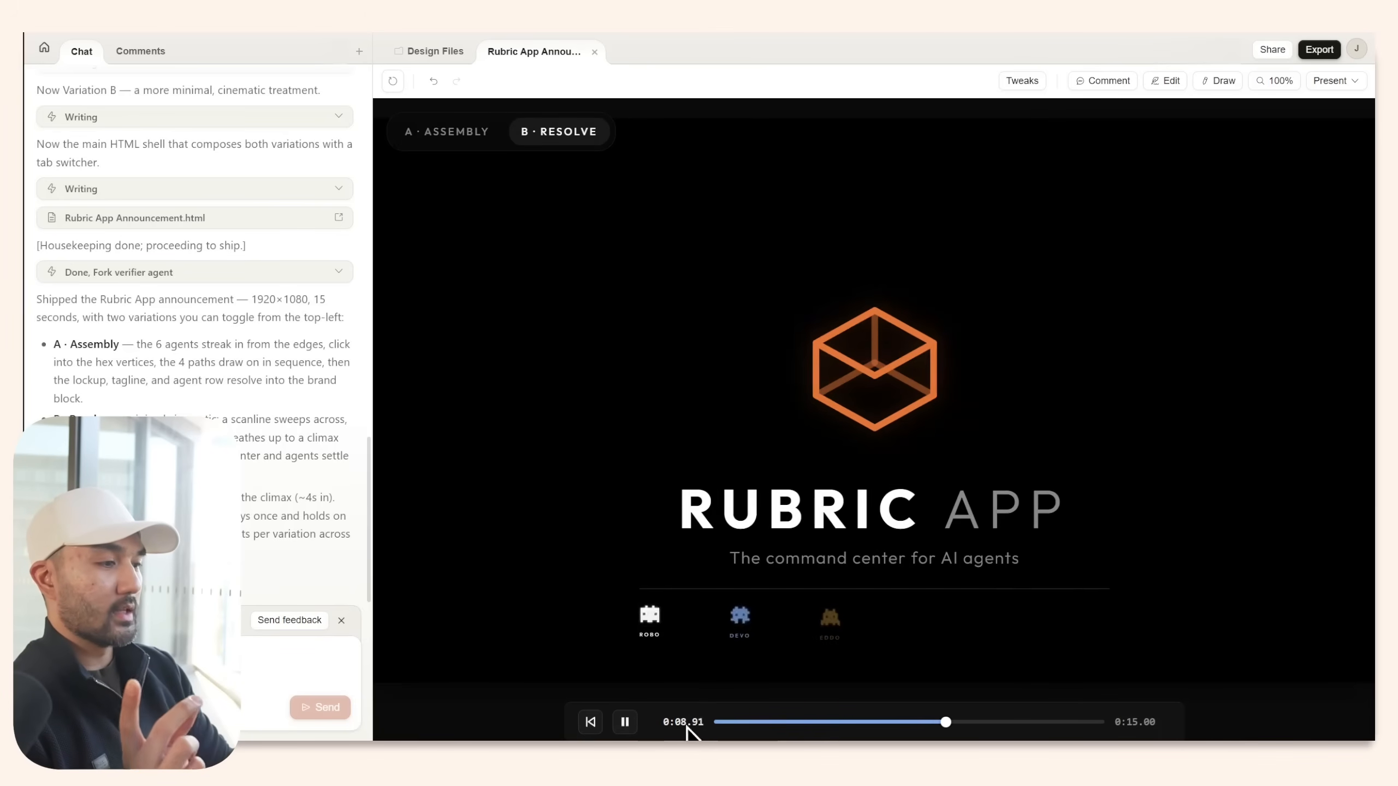
left_click(727, 722)
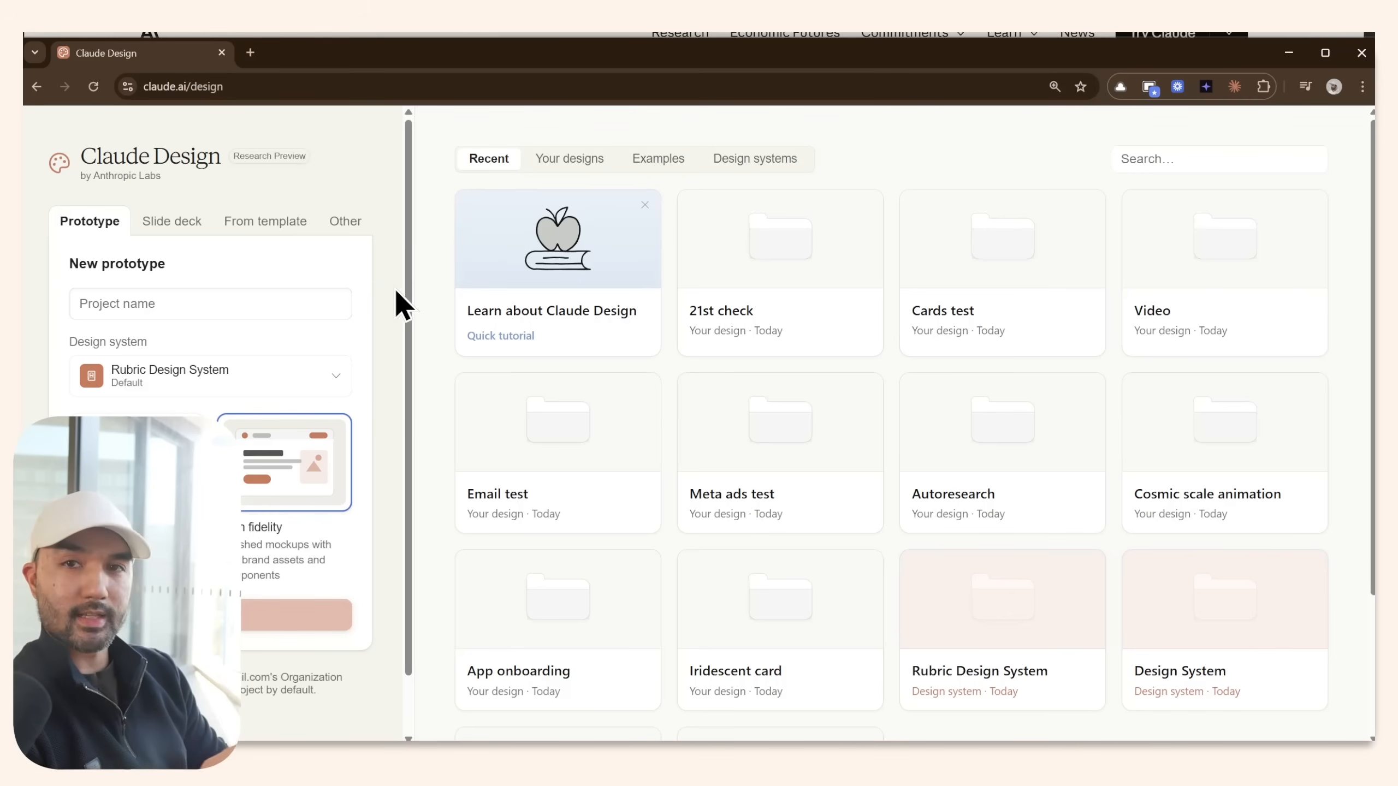
Go fullscreen with F11 and open Rubric Design System from the Design systems settings.
key("F11")
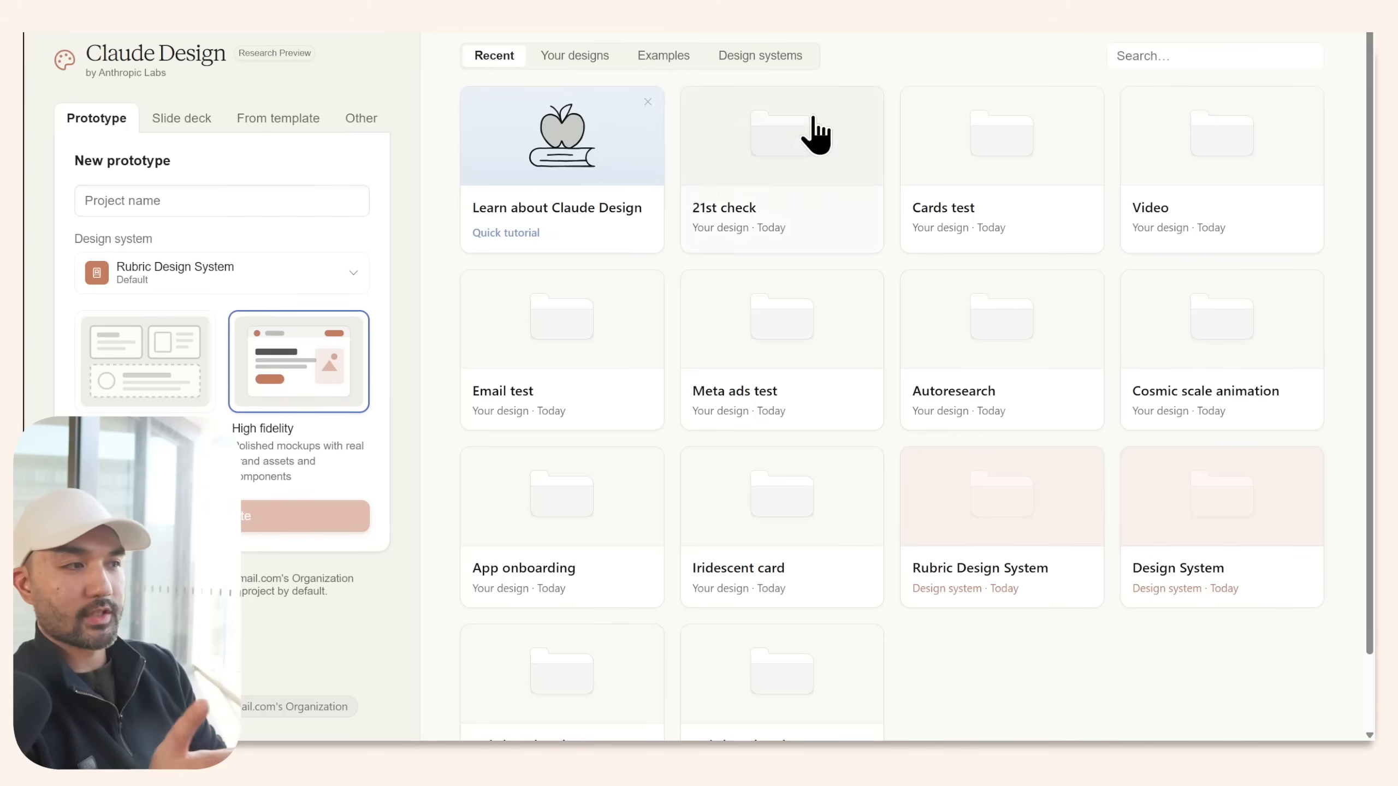
left_click(780, 72)
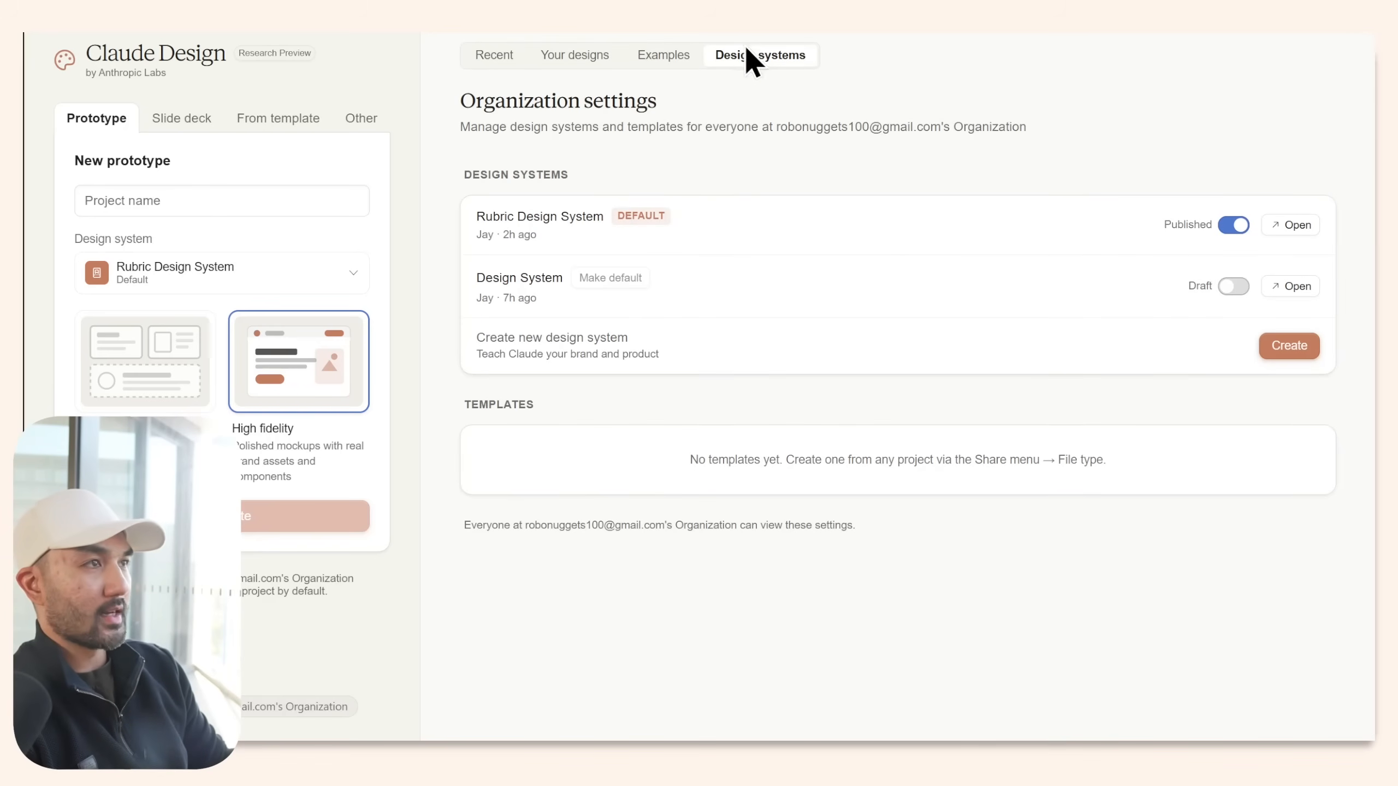
left_click_drag(477, 216, 609, 223)
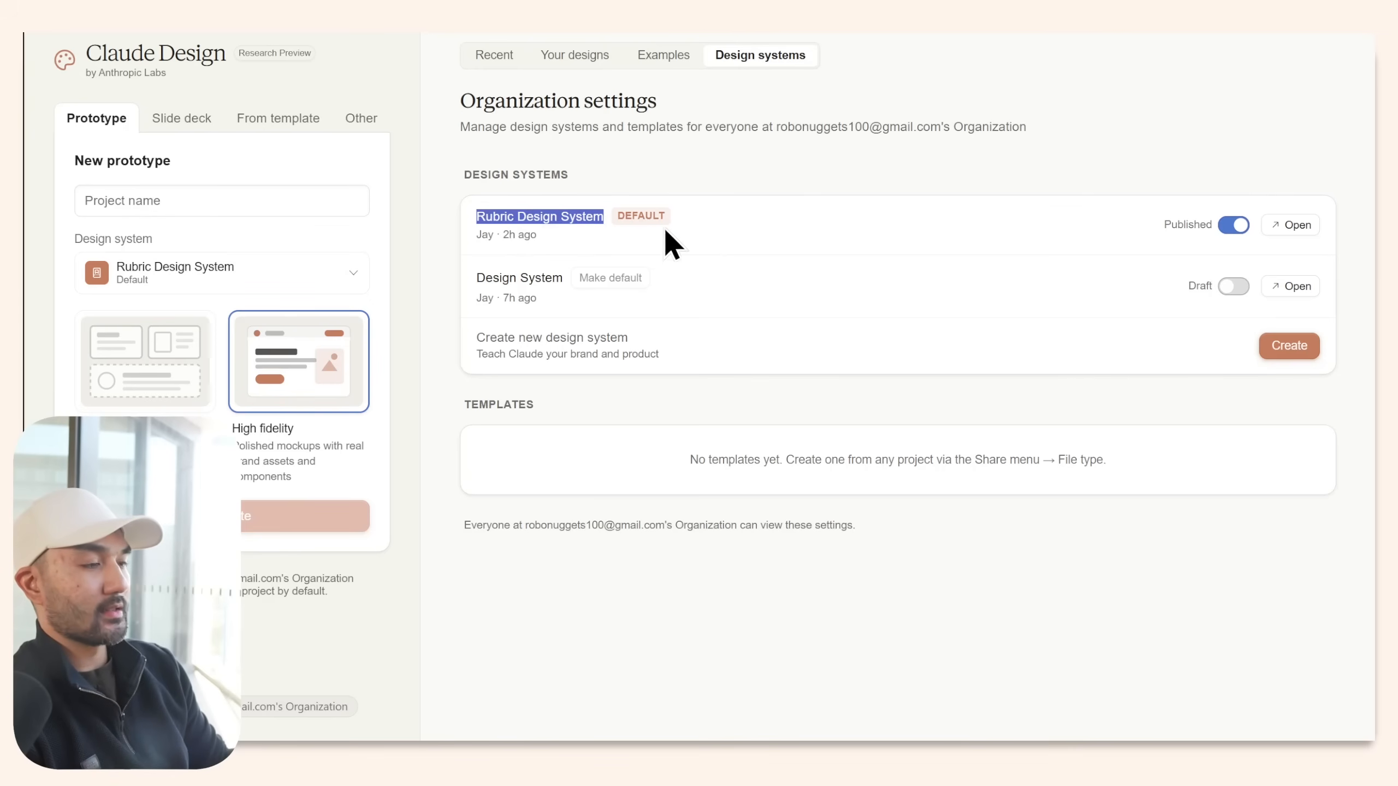
left_click(1291, 228)
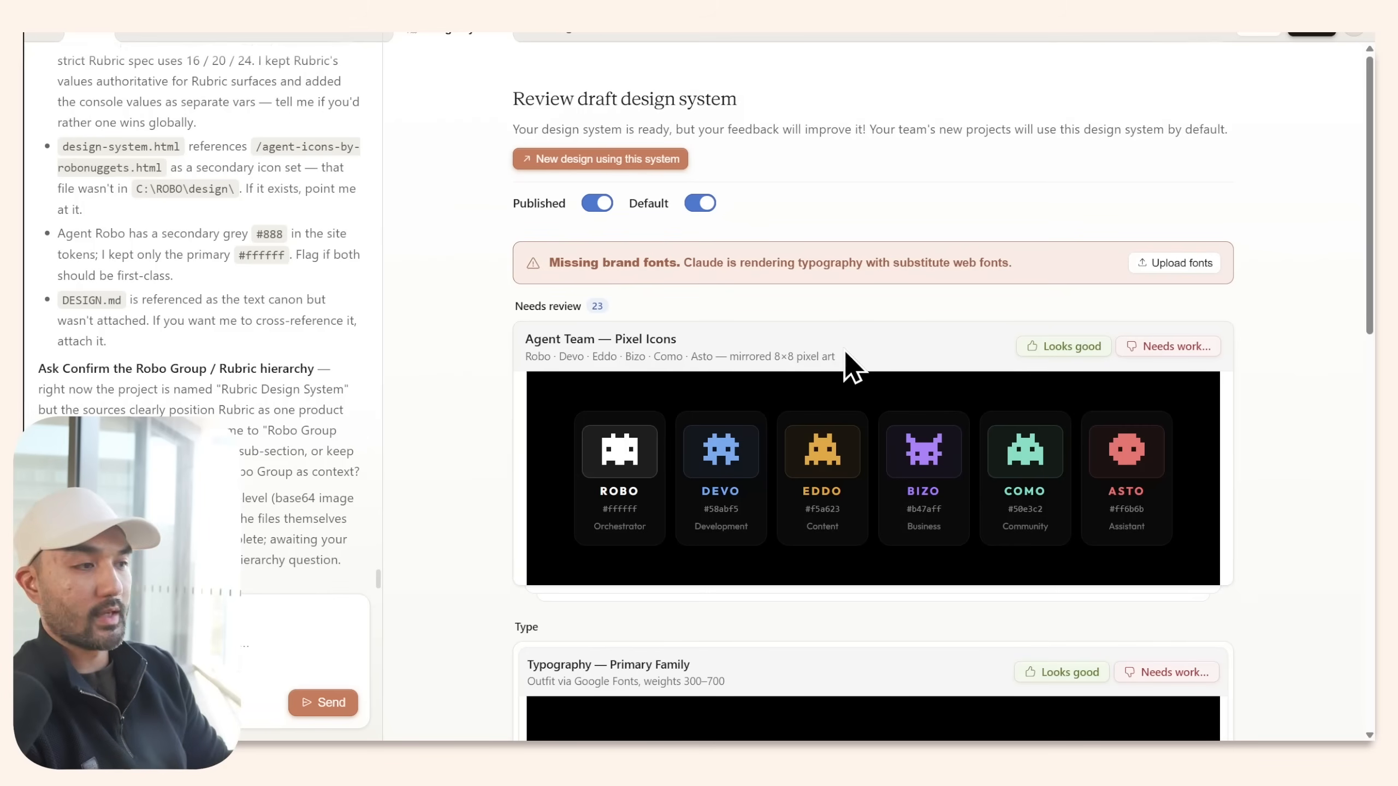
Expand the Typography Scale and Weights, Colors Accents and Epics, iconography, and Always/Never rules previews.
scroll(501, 340, "down", 1)
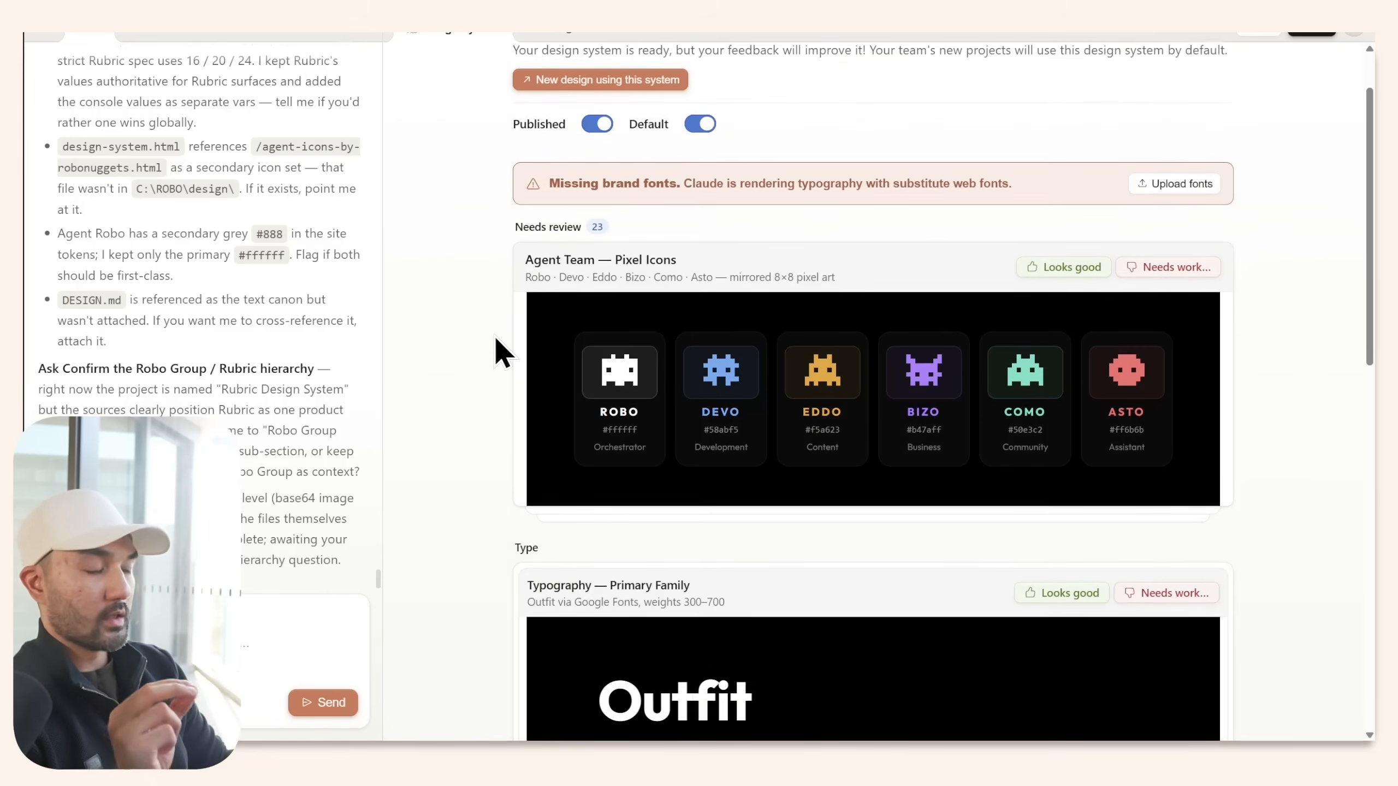
scroll(494, 342, "down", 1)
scroll(492, 334, "down", 1)
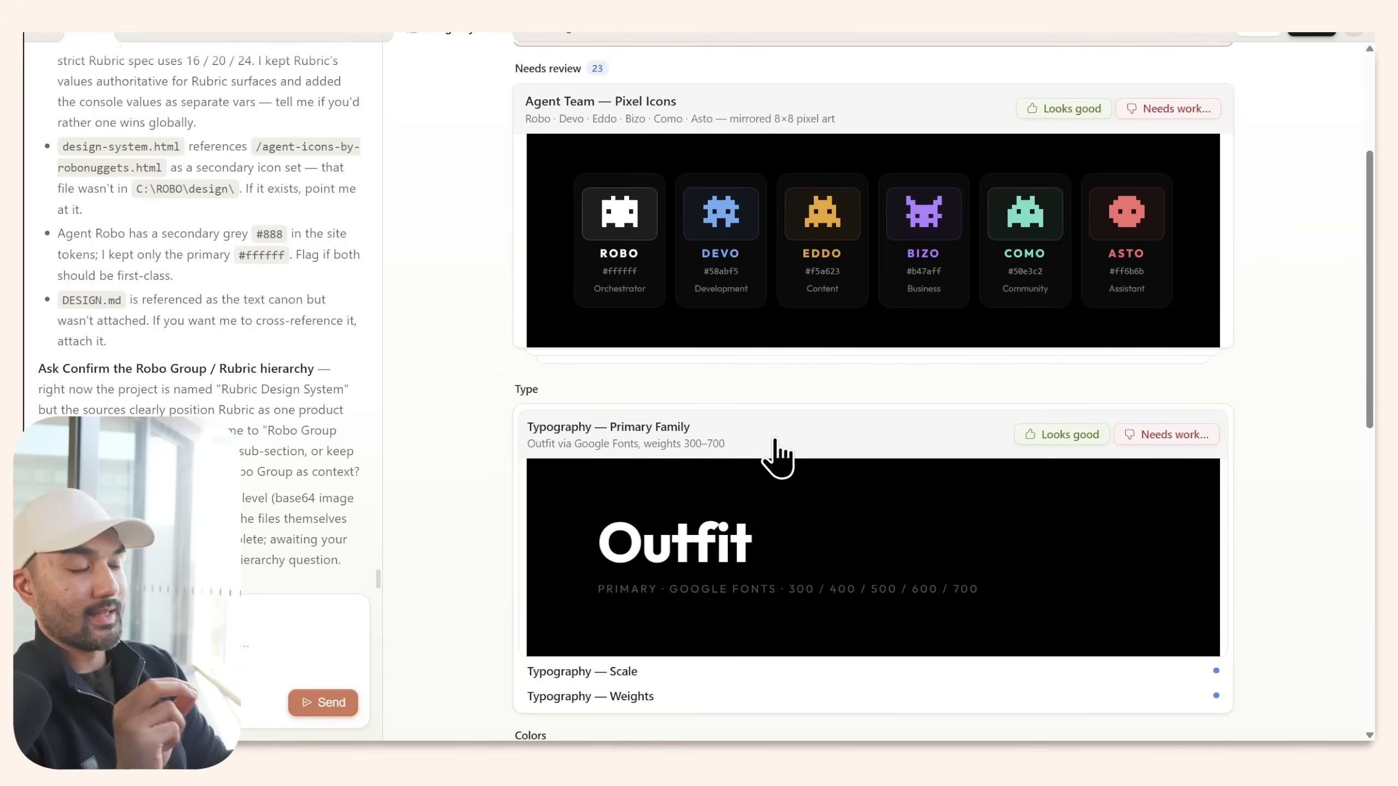
scroll(843, 458, "down", 1)
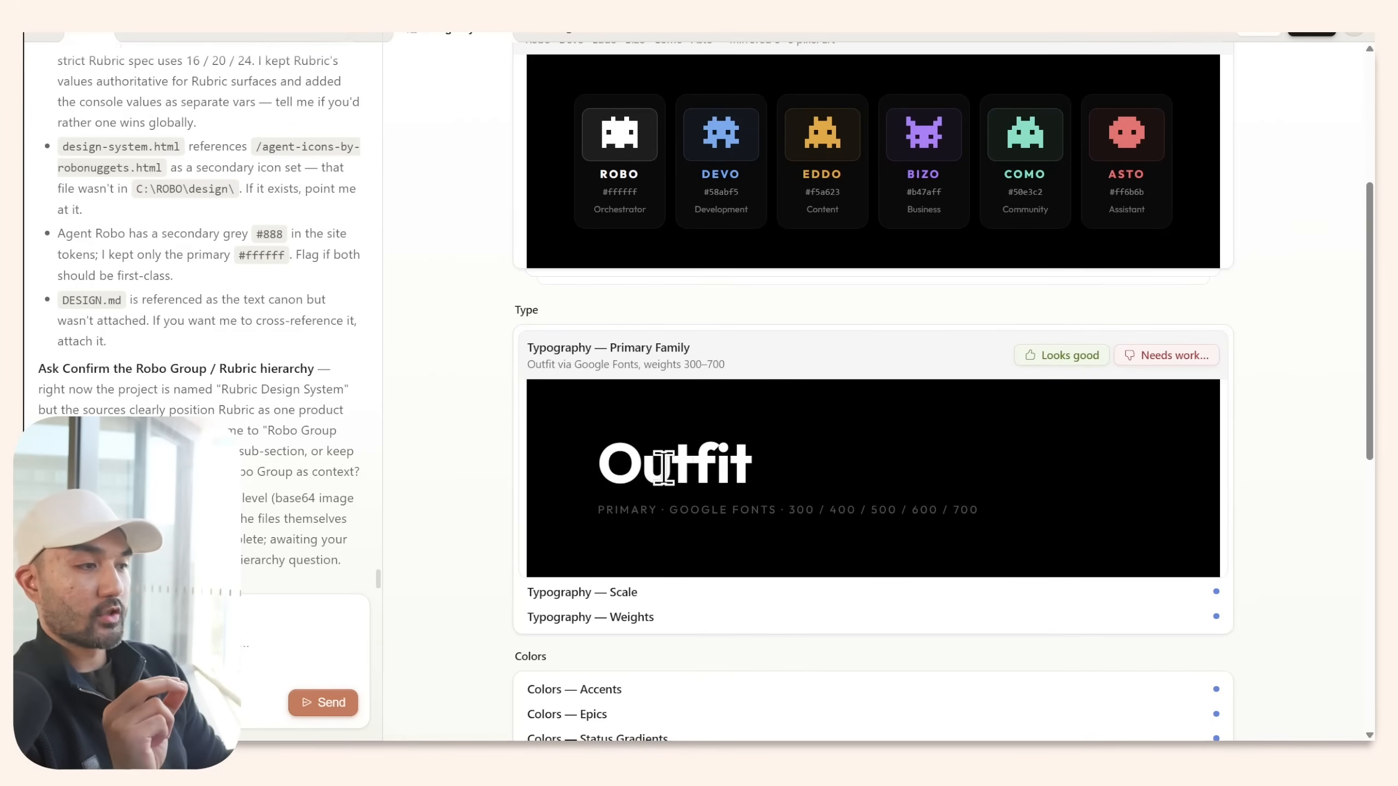
scroll(721, 464, "down", 1)
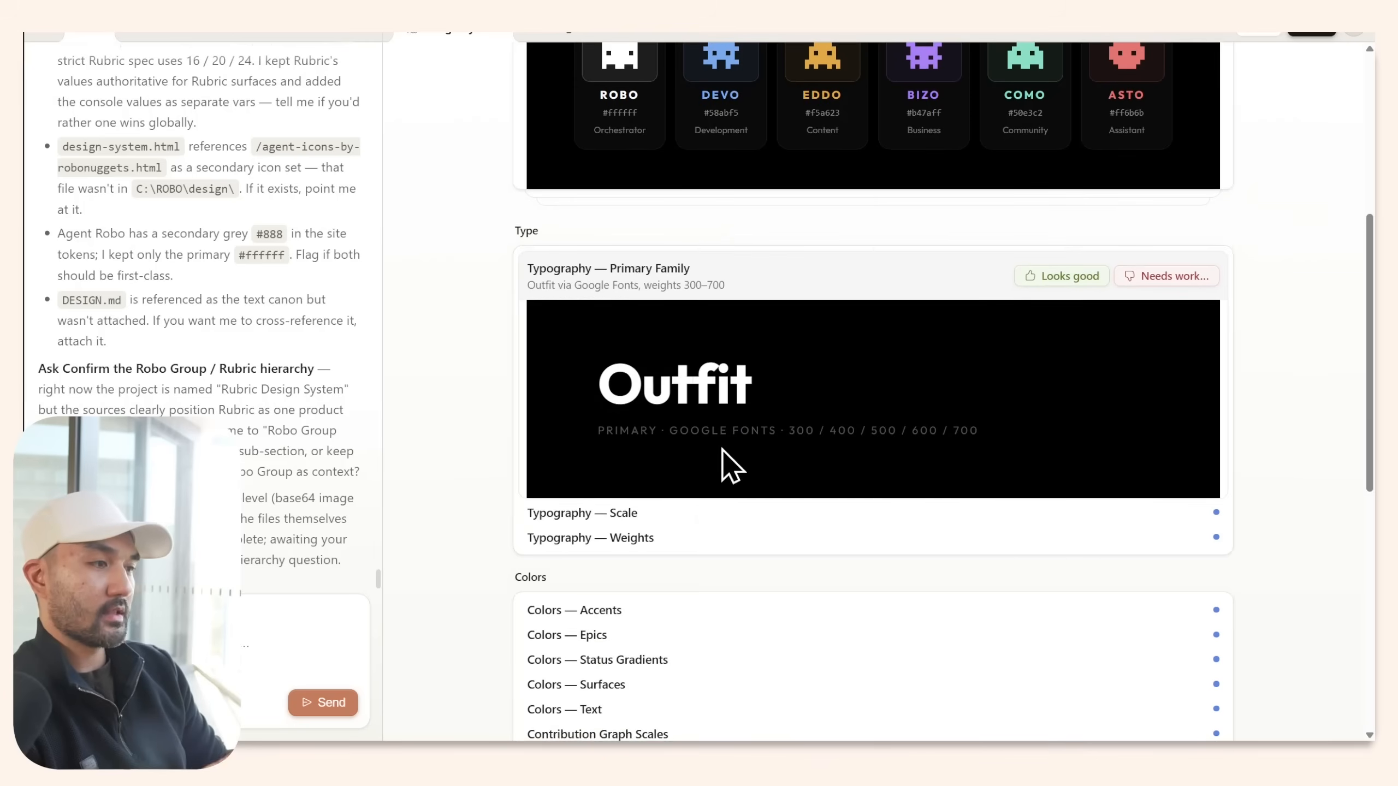
left_click(713, 513)
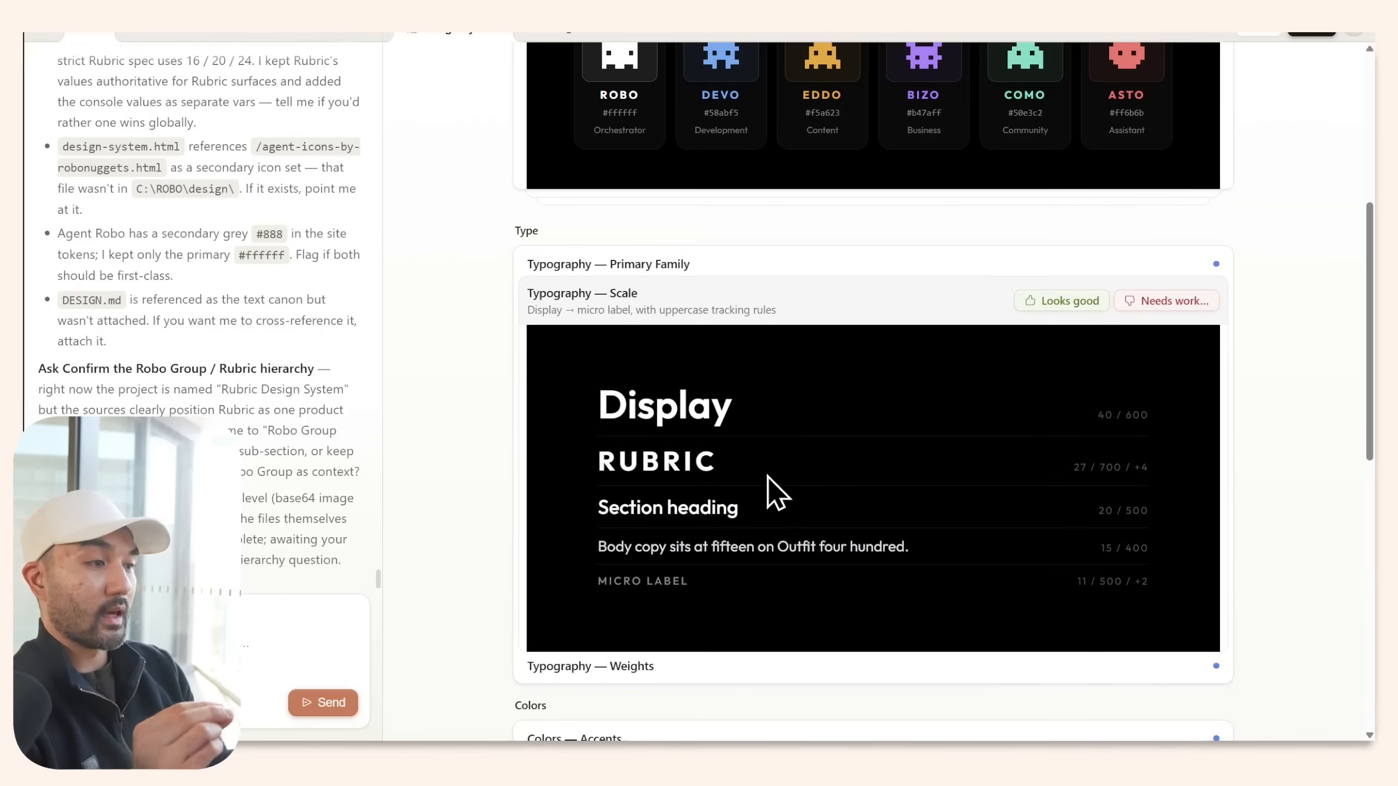
scroll(765, 490, "down", 1)
left_click(741, 589)
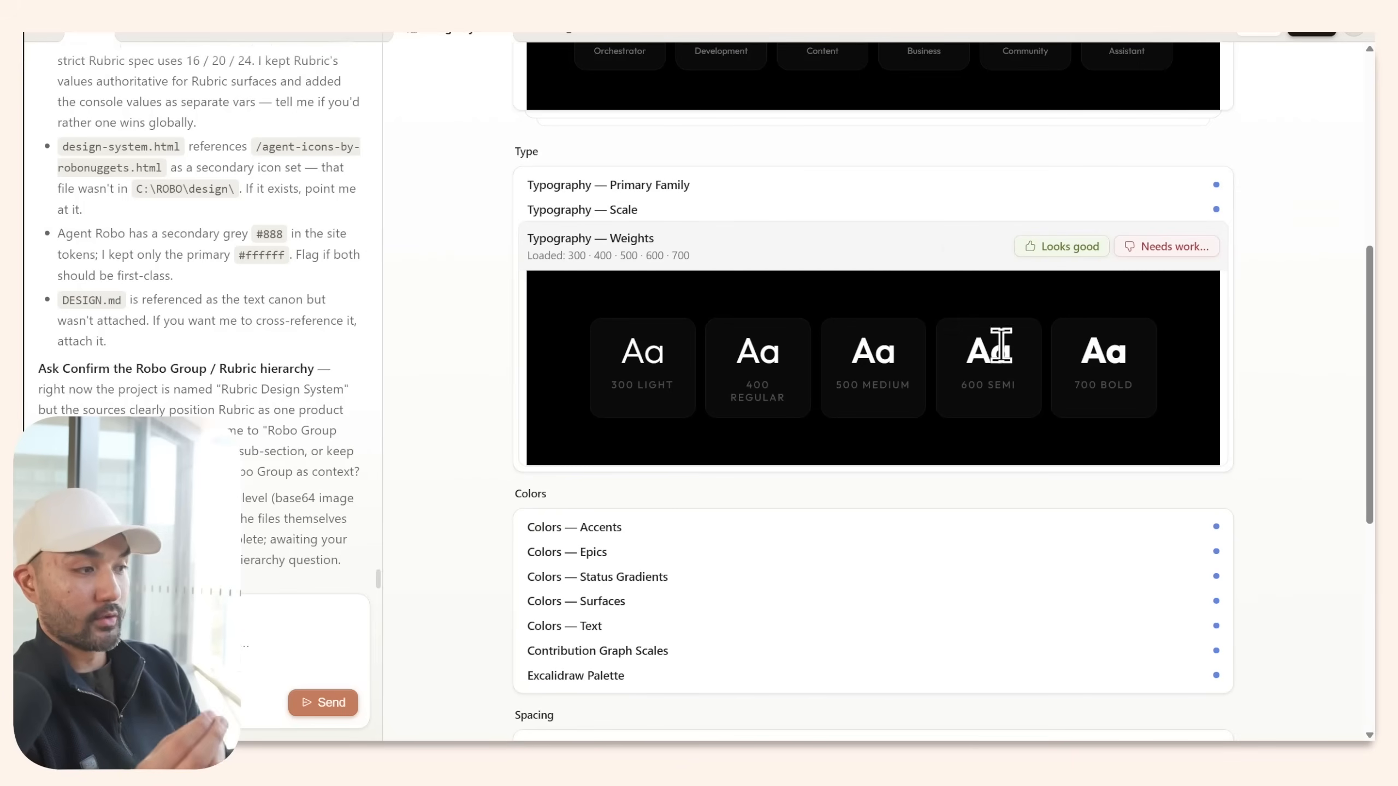
scroll(796, 526, "down", 1)
left_click(737, 457)
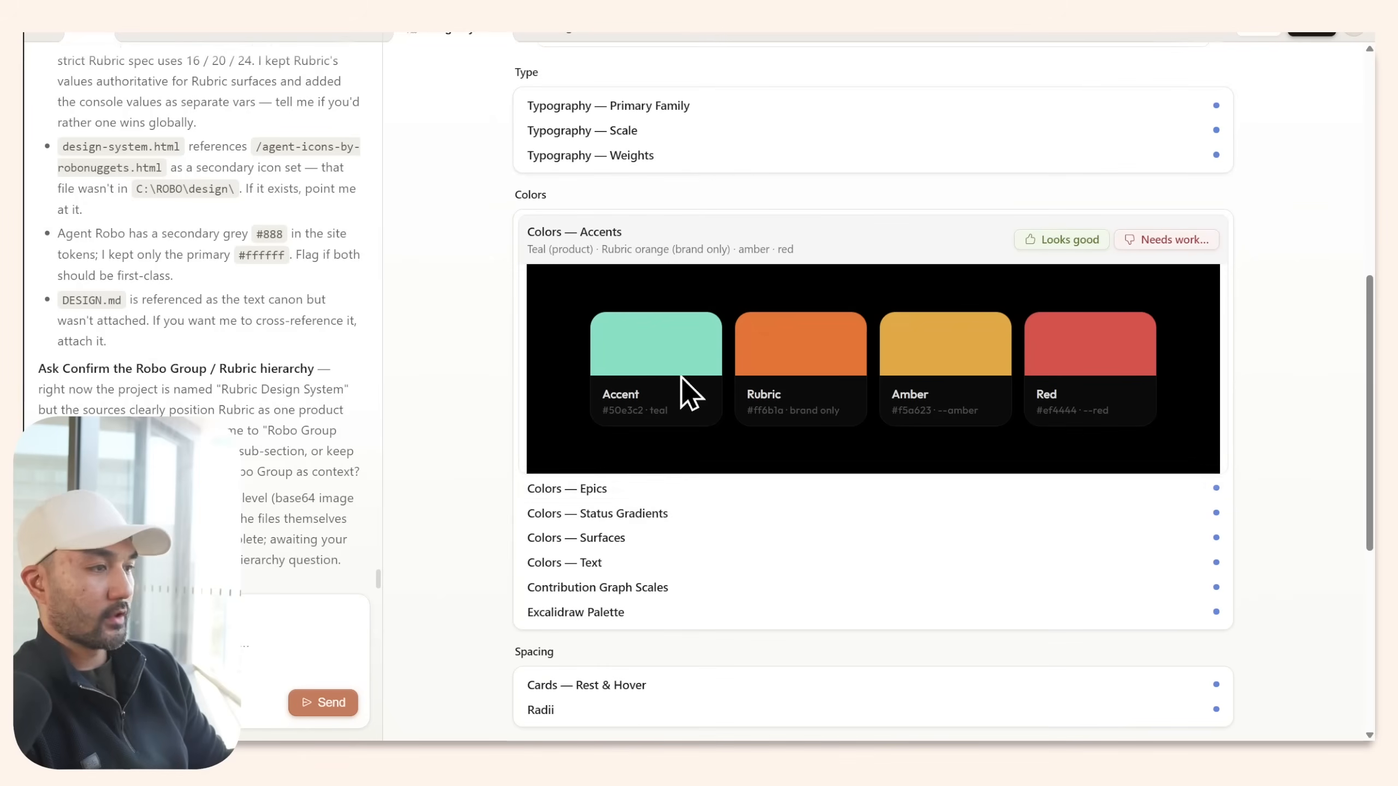
left_click(664, 493)
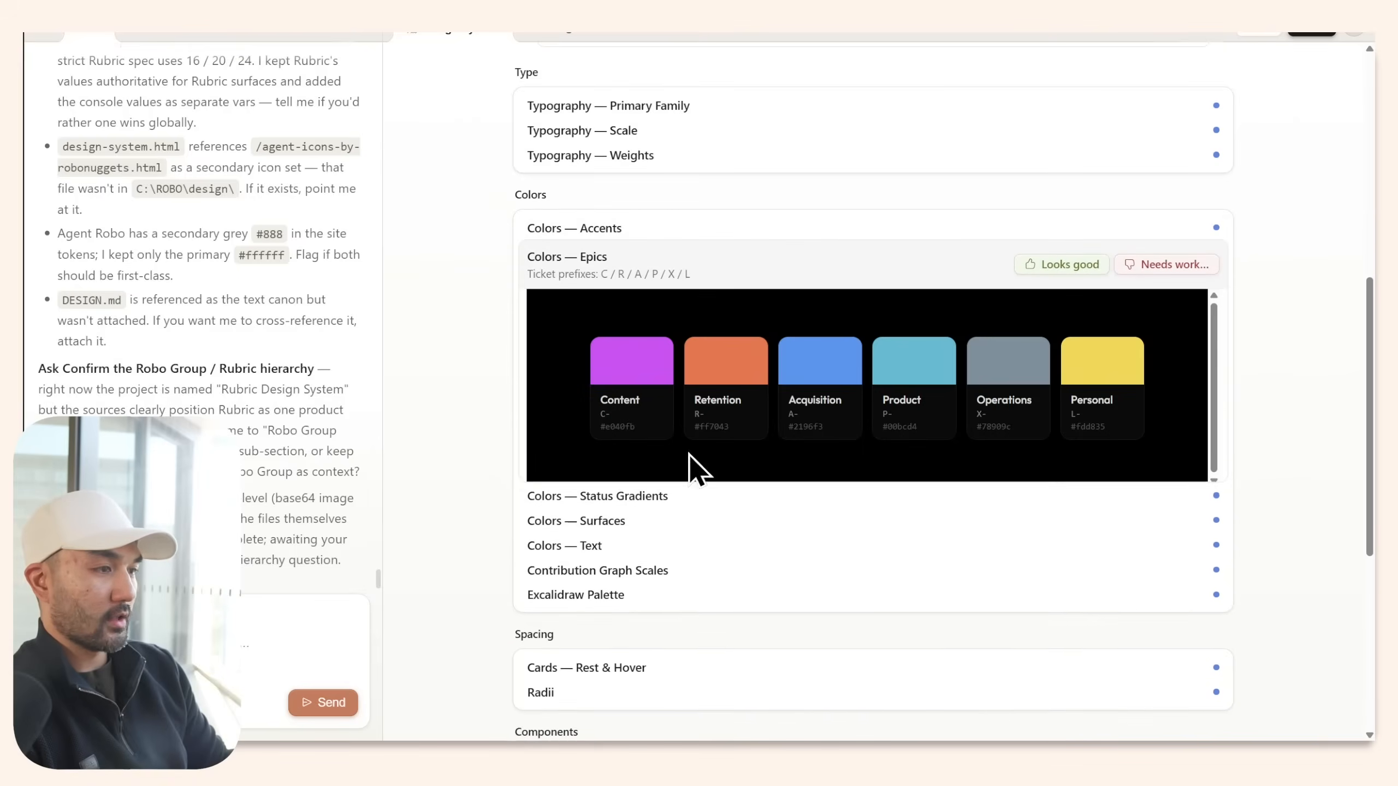
scroll(691, 441, "down", 5)
left_click(694, 415)
left_click(691, 398)
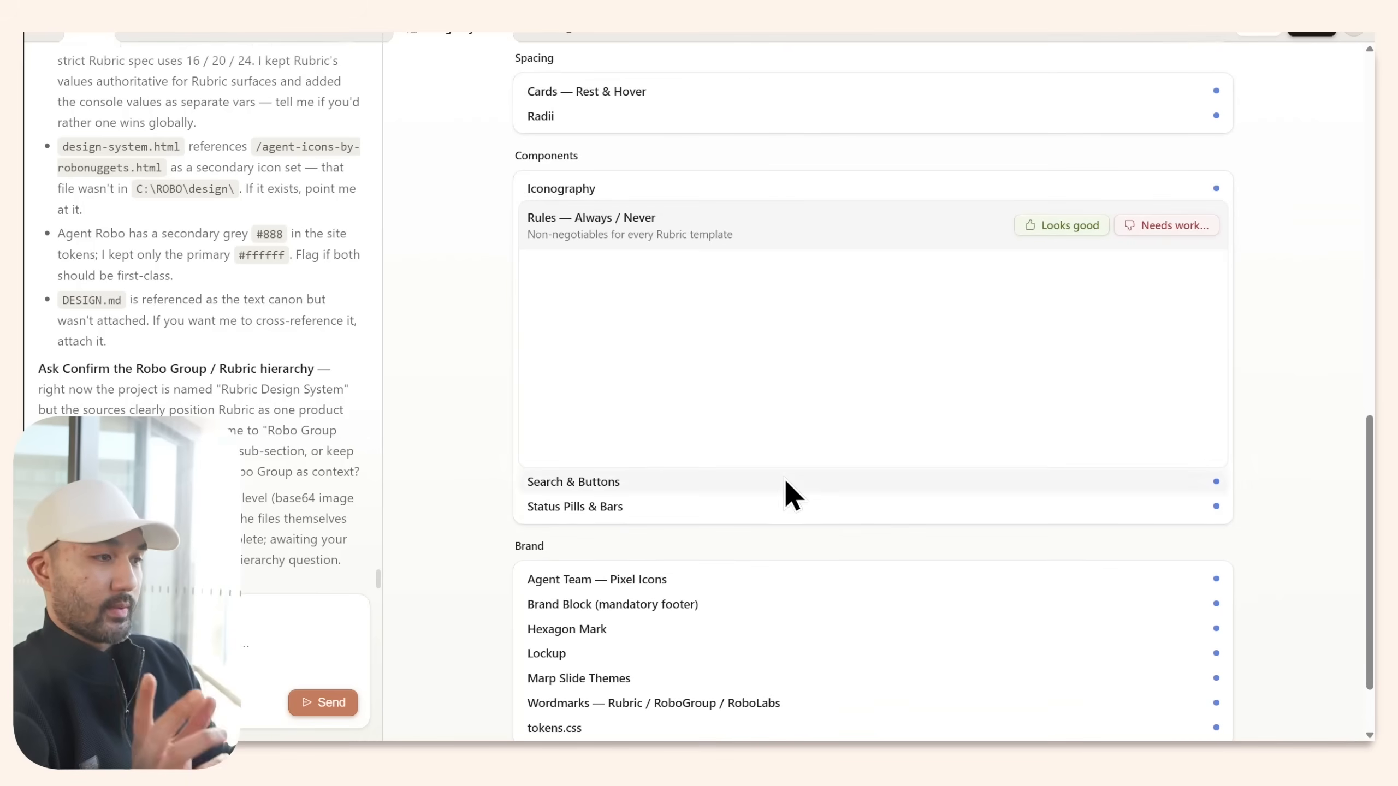
scroll(811, 521, "down", 2)
Mark Lockup as Looks good, open Wordmarks, and flag Marp Slide Themes as Needs work.
left_click(809, 511)
scroll(493, 344, "down", 1)
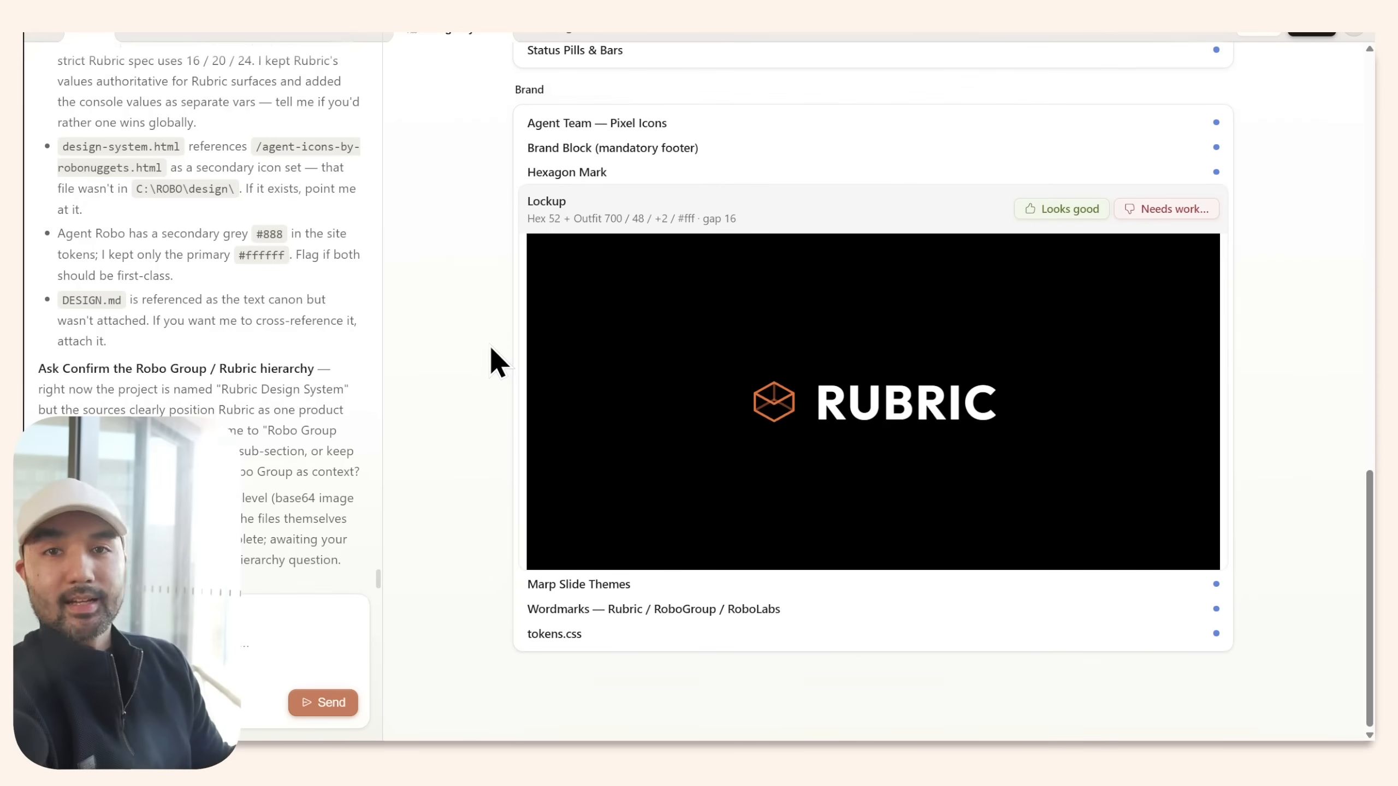
left_click(1065, 211)
left_click(1007, 611)
left_click(1081, 369)
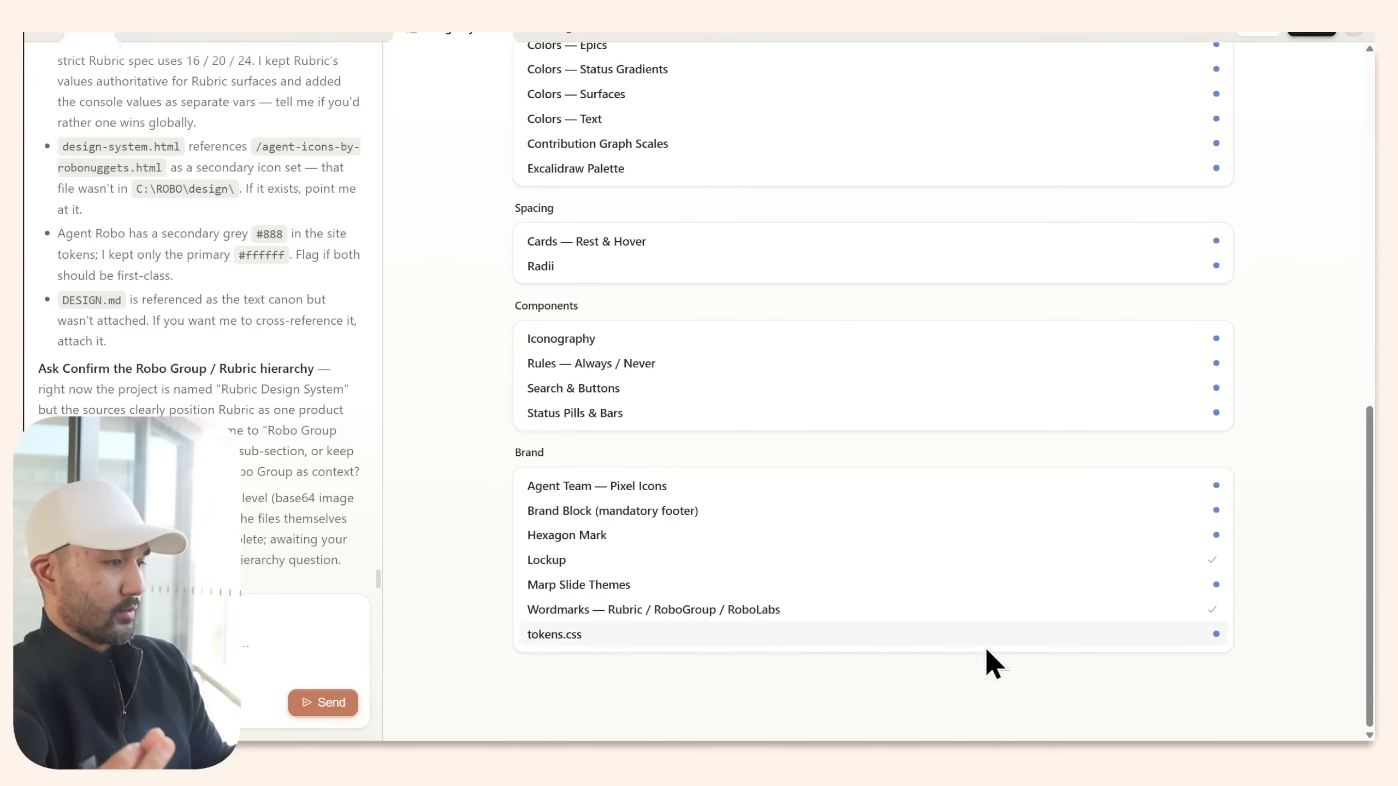
left_click(1171, 325)
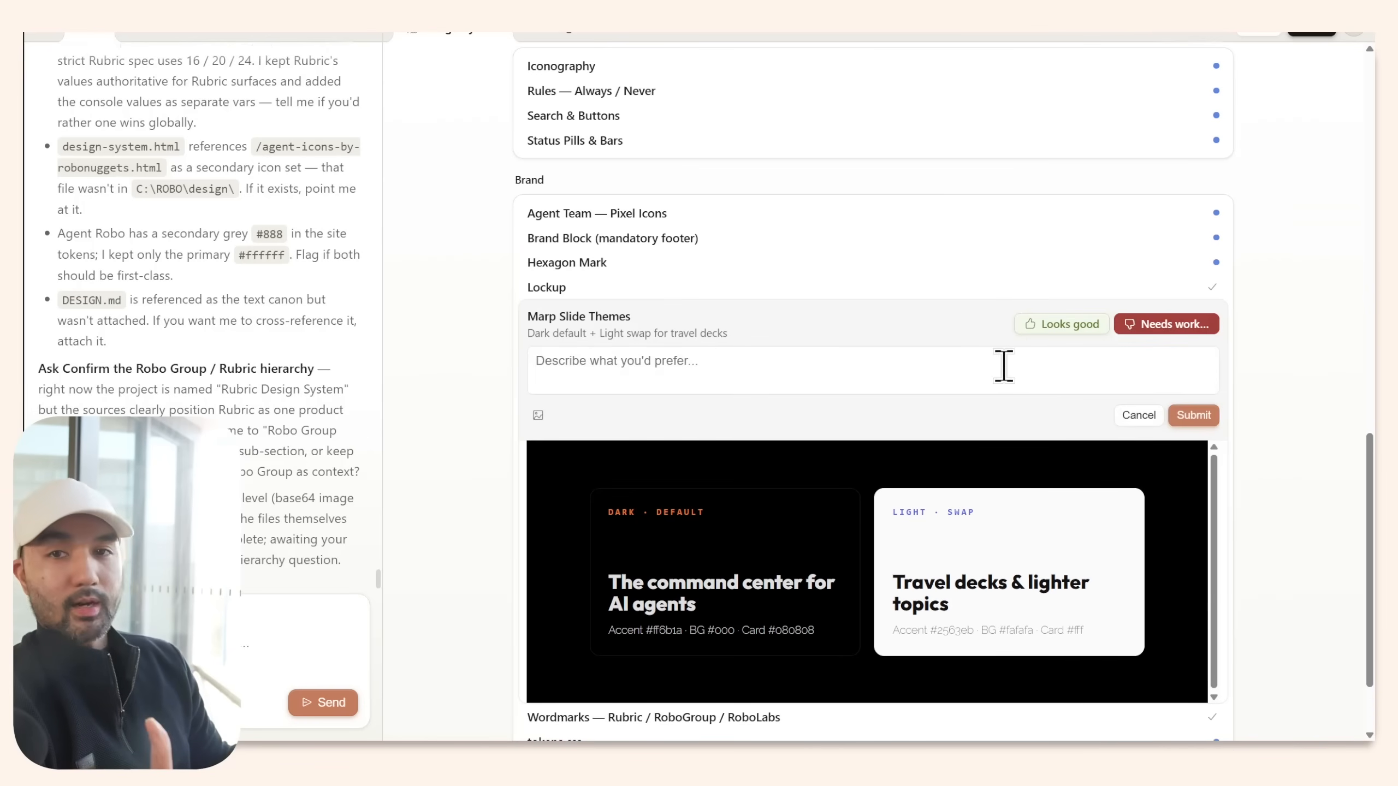
scroll(514, 343, "up", 15)
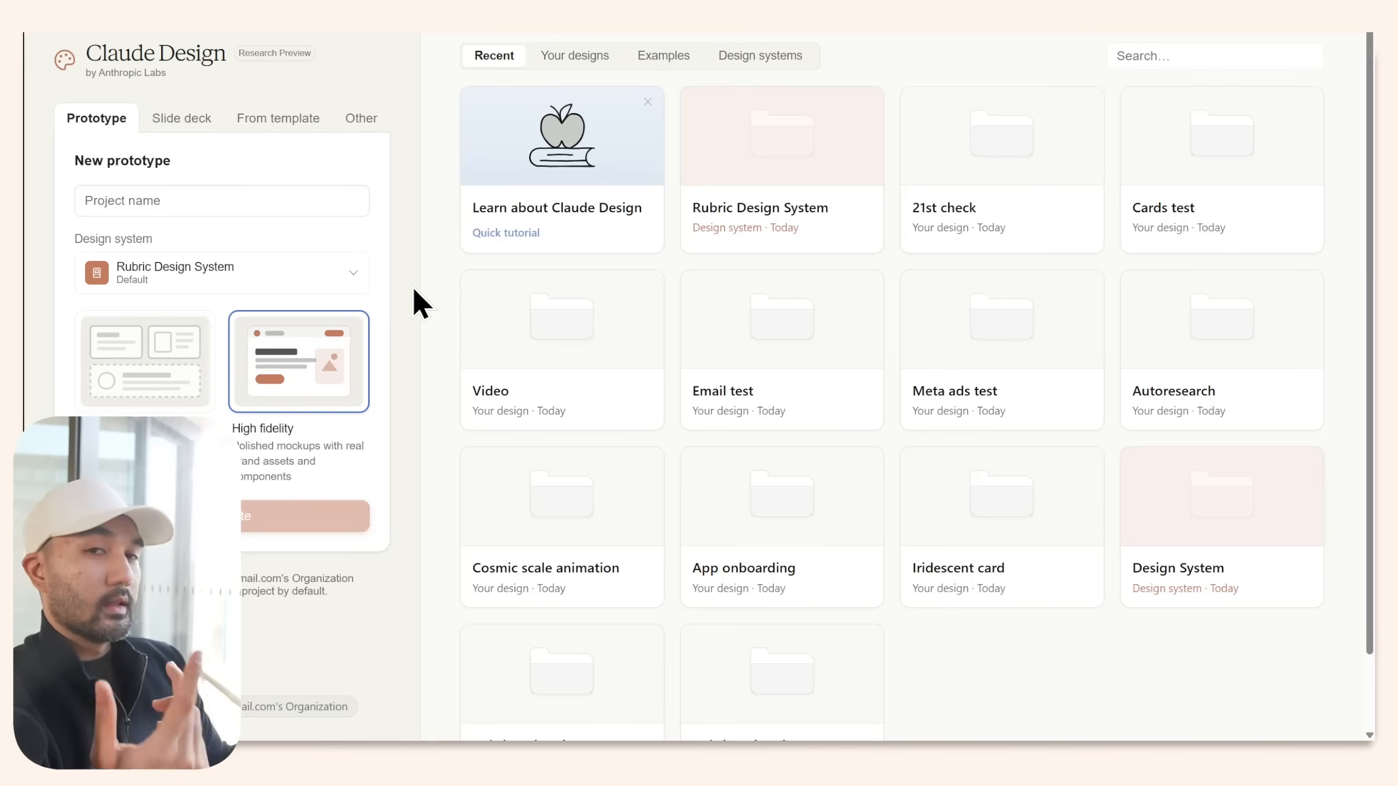
Create a new design system from the Design systems tab with company name RoboLabs.
left_click(768, 62)
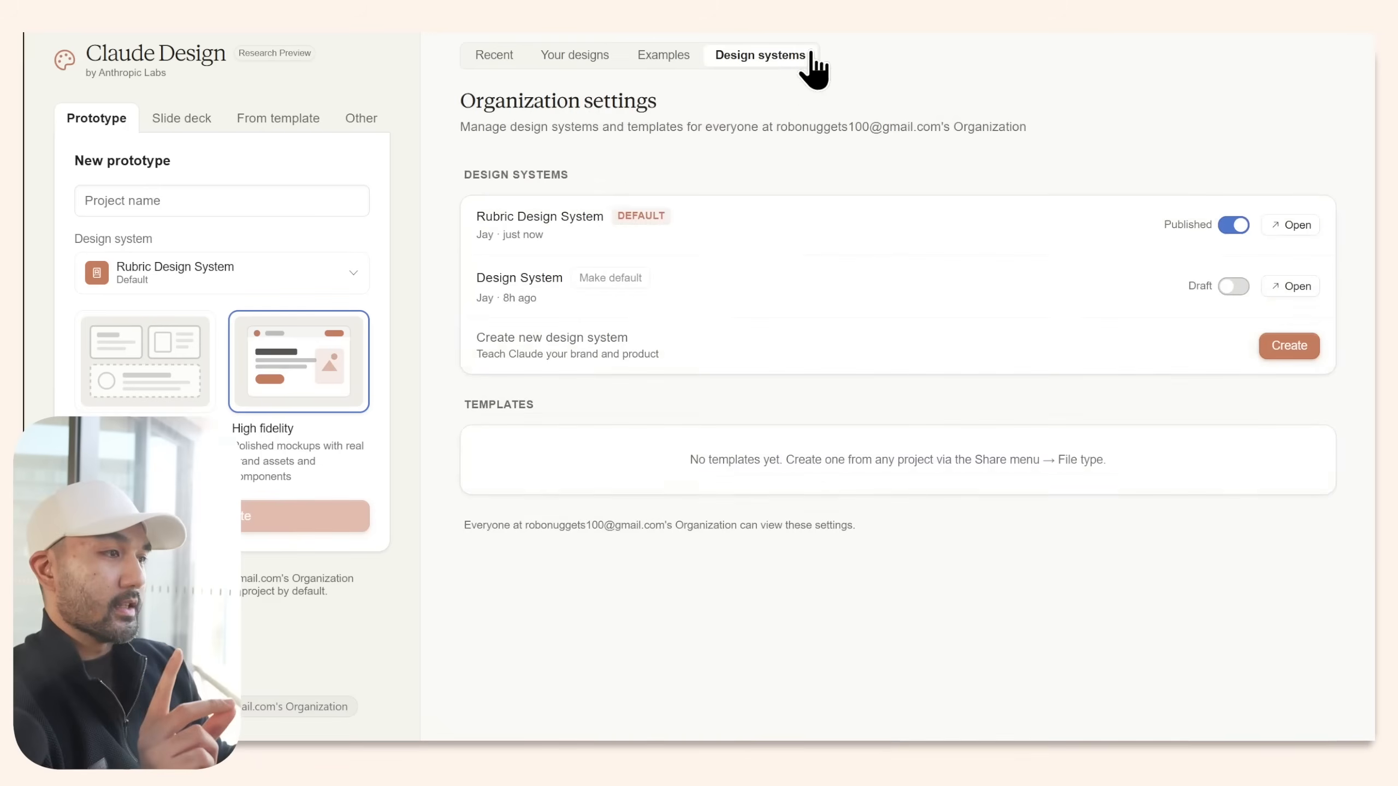
left_click(1303, 349)
type("RoboLabs")
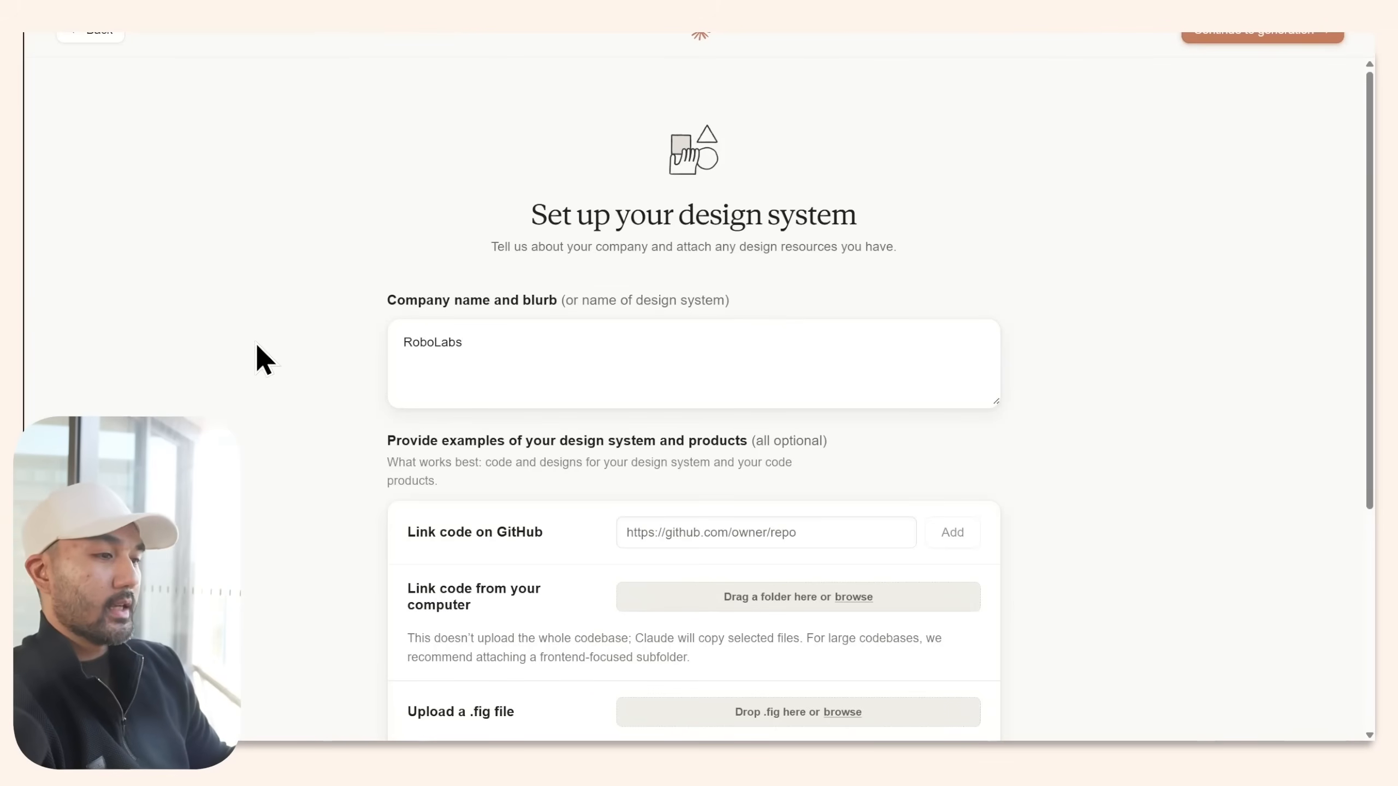
scroll(256, 346, "down", 3)
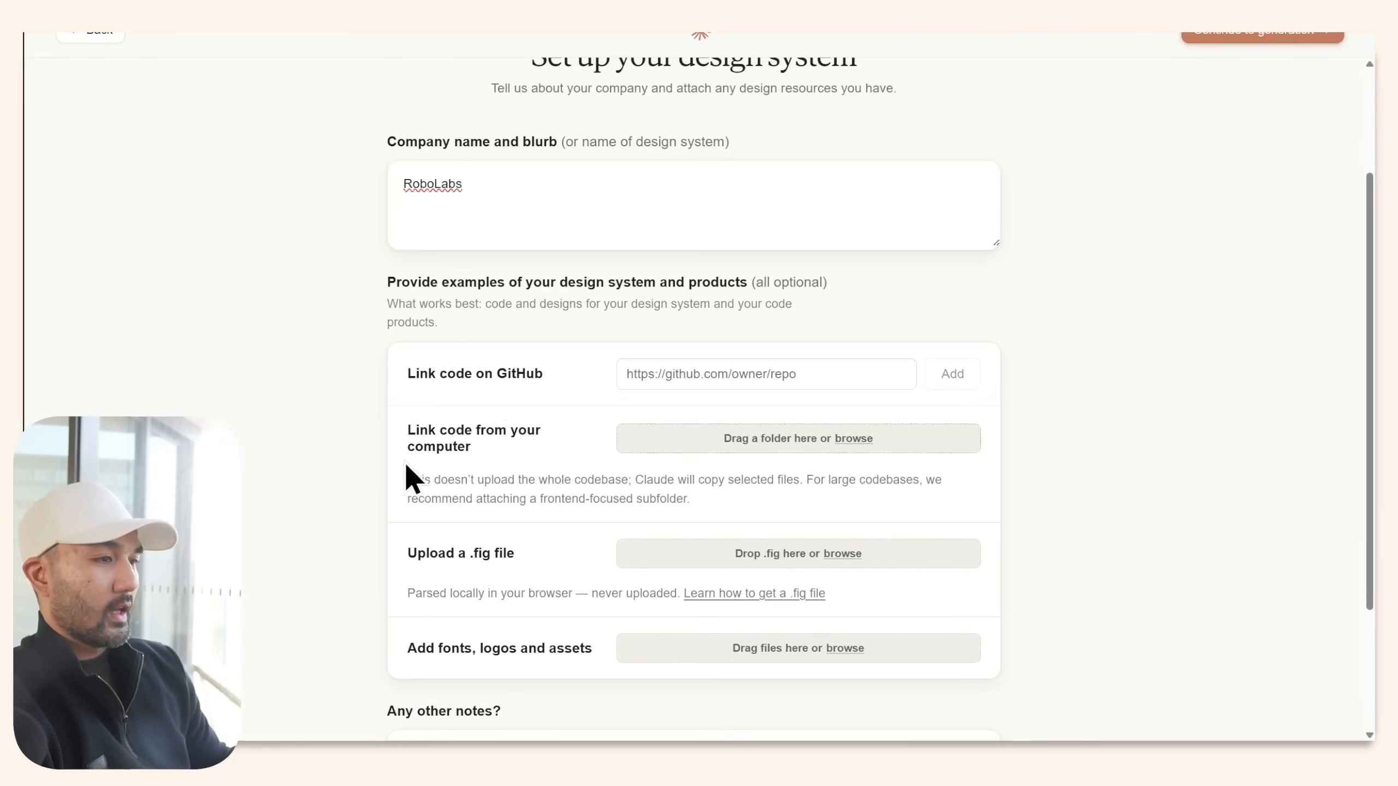
scroll(479, 353, "down", 2)
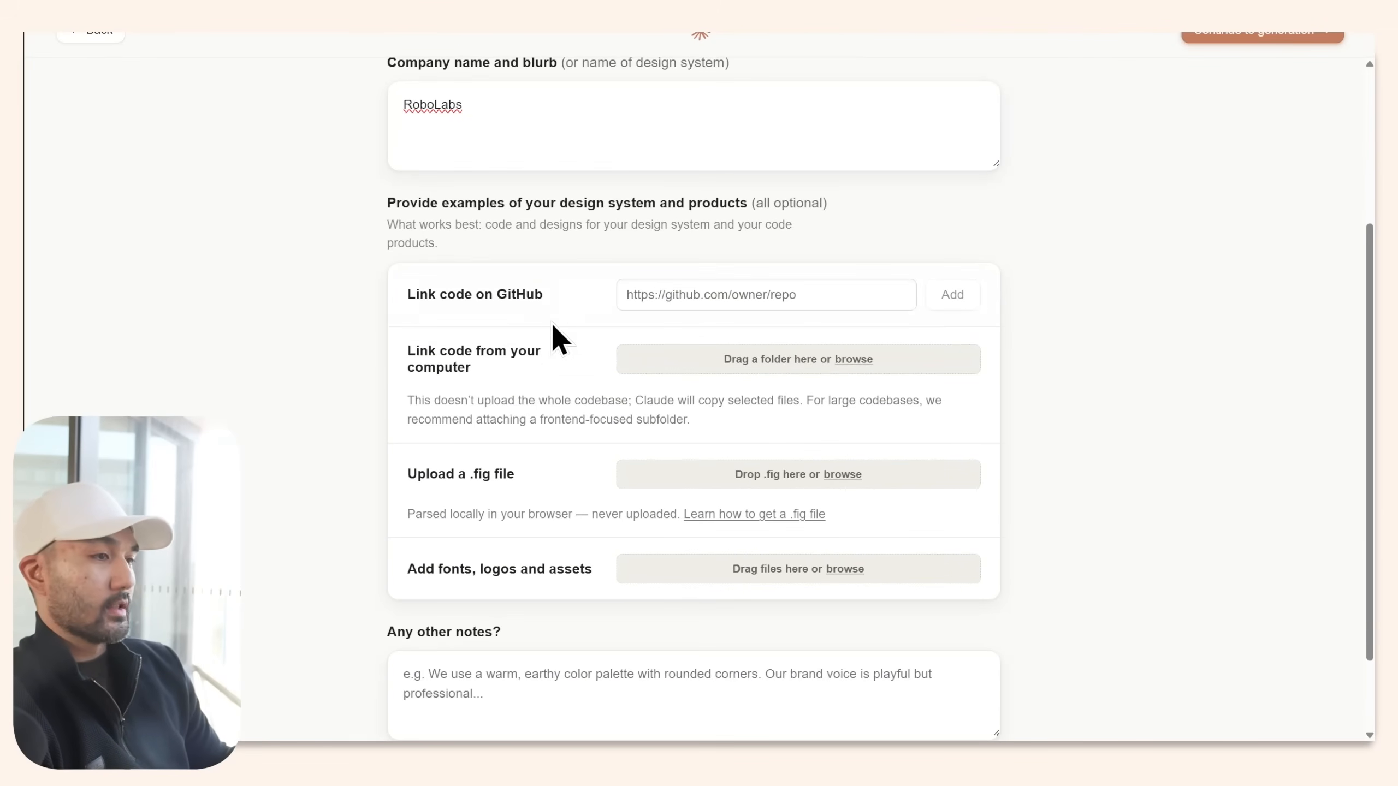
scroll(573, 314, "down", 1)
triple_click(586, 523)
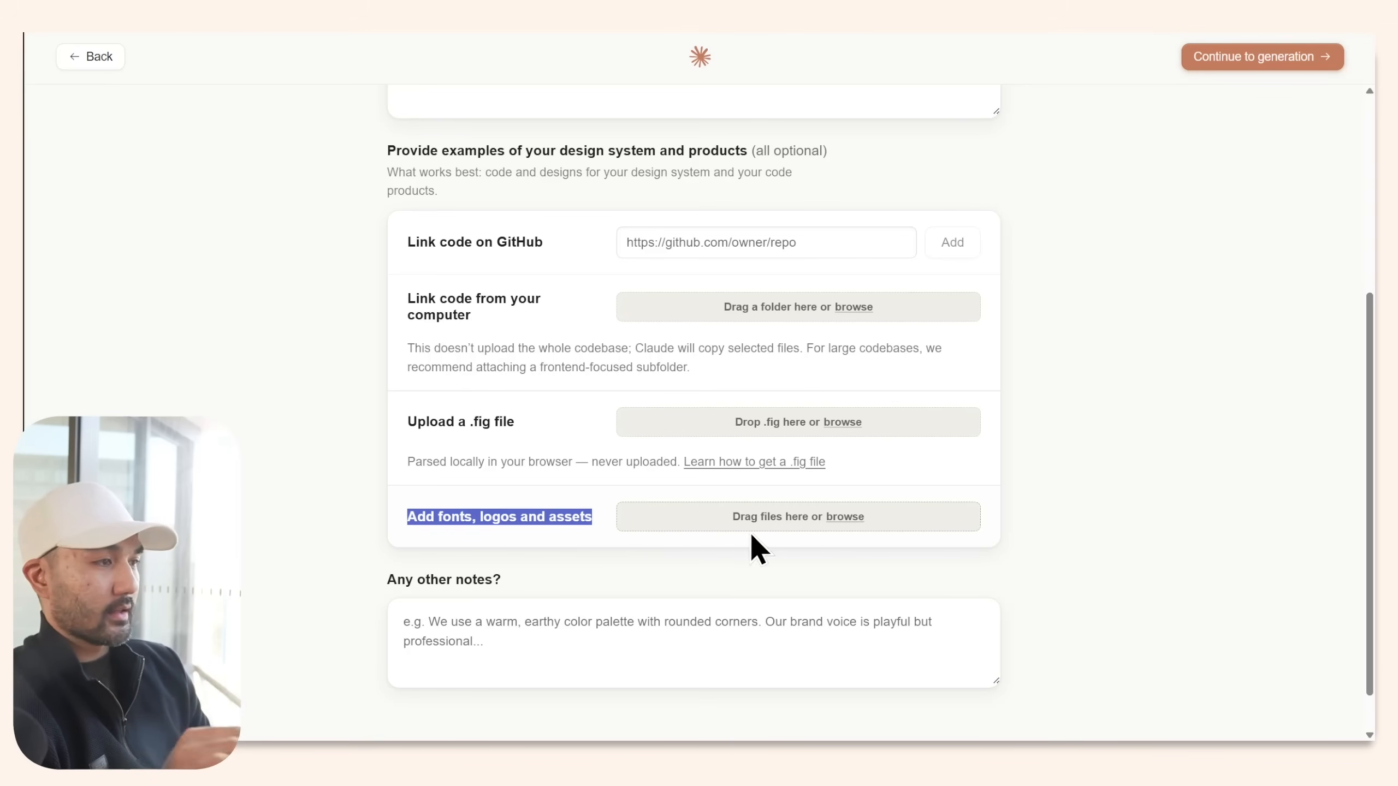
left_click(565, 369)
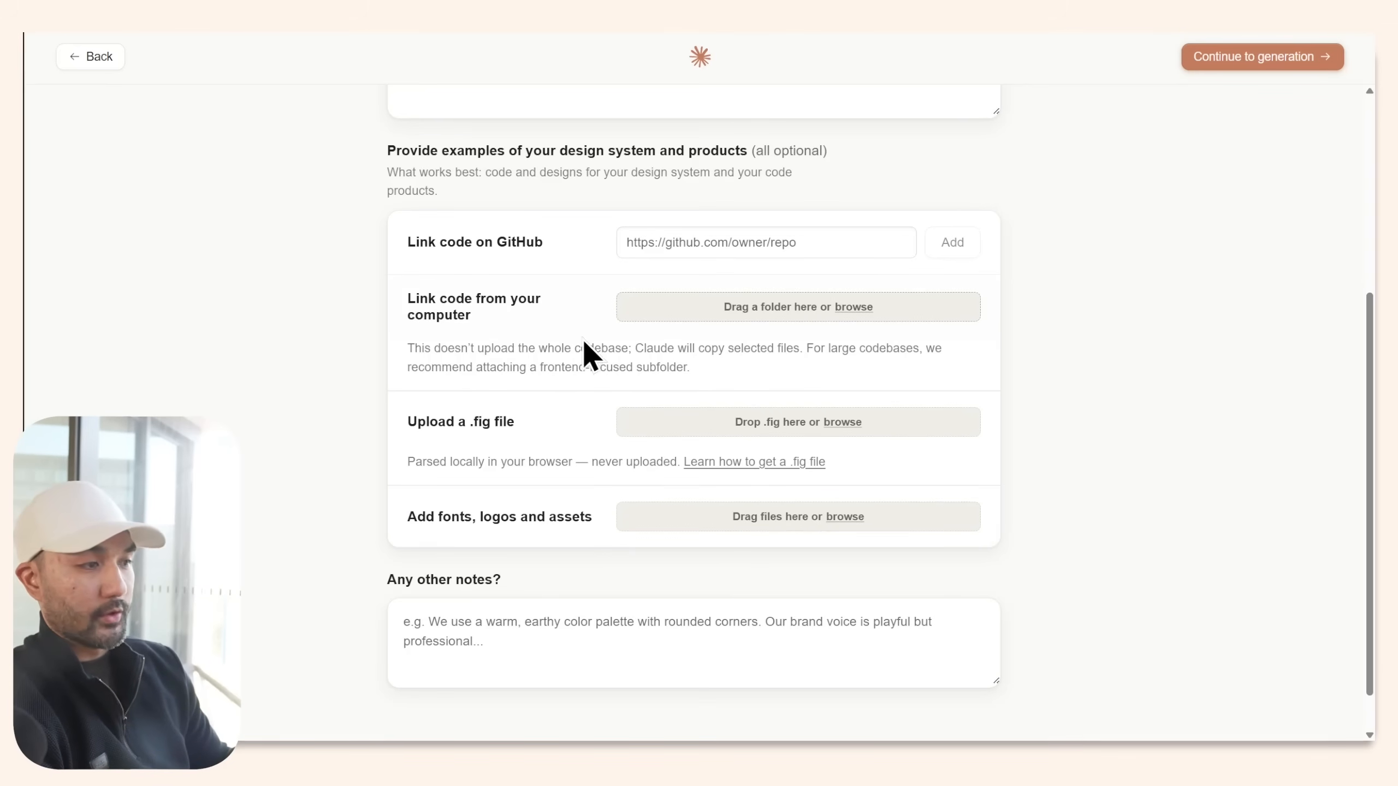
Browse to the ROBO design folder, reposition its window, and open brand-book-a4.pdf.
left_click(854, 309)
left_click_drag(637, 189, 582, 189)
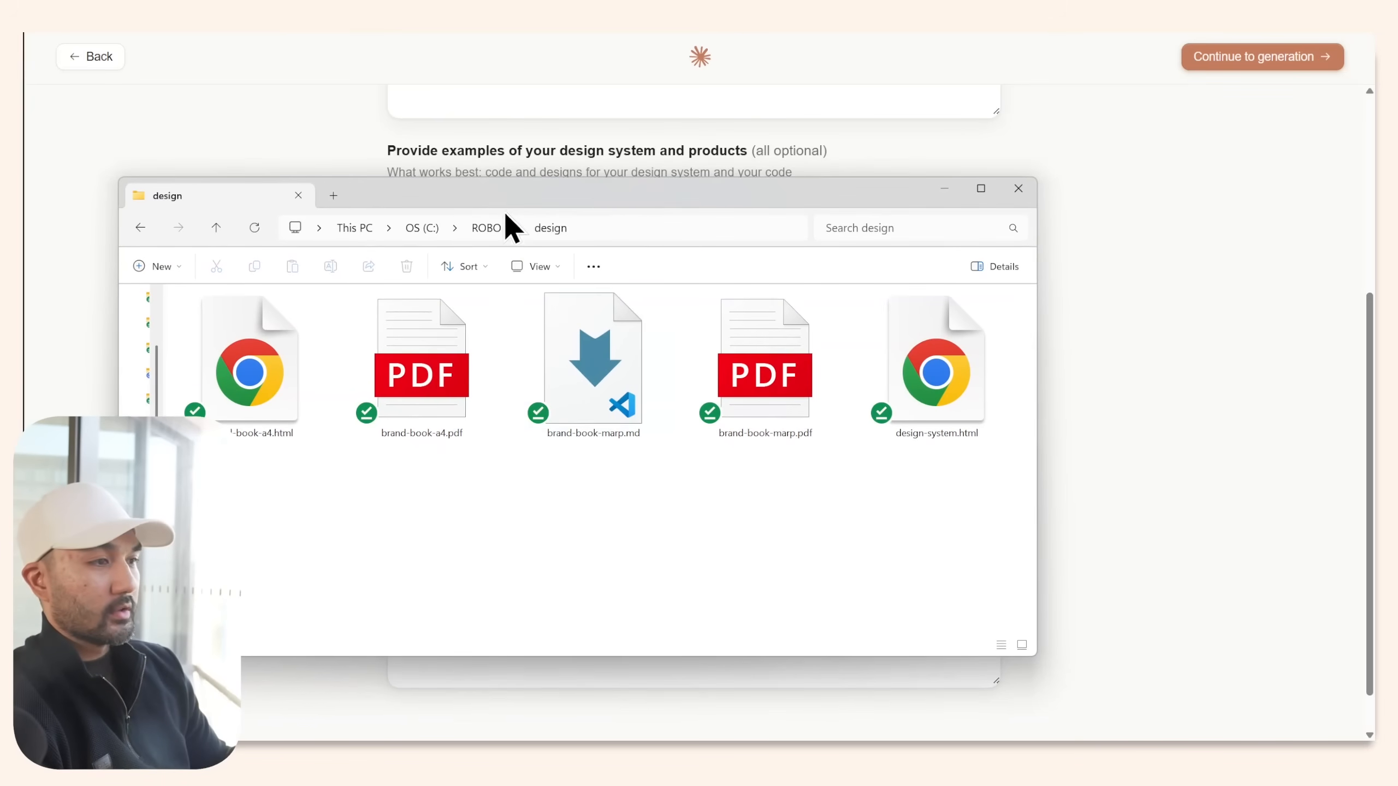
left_click_drag(505, 215, 484, 181)
left_click(515, 366)
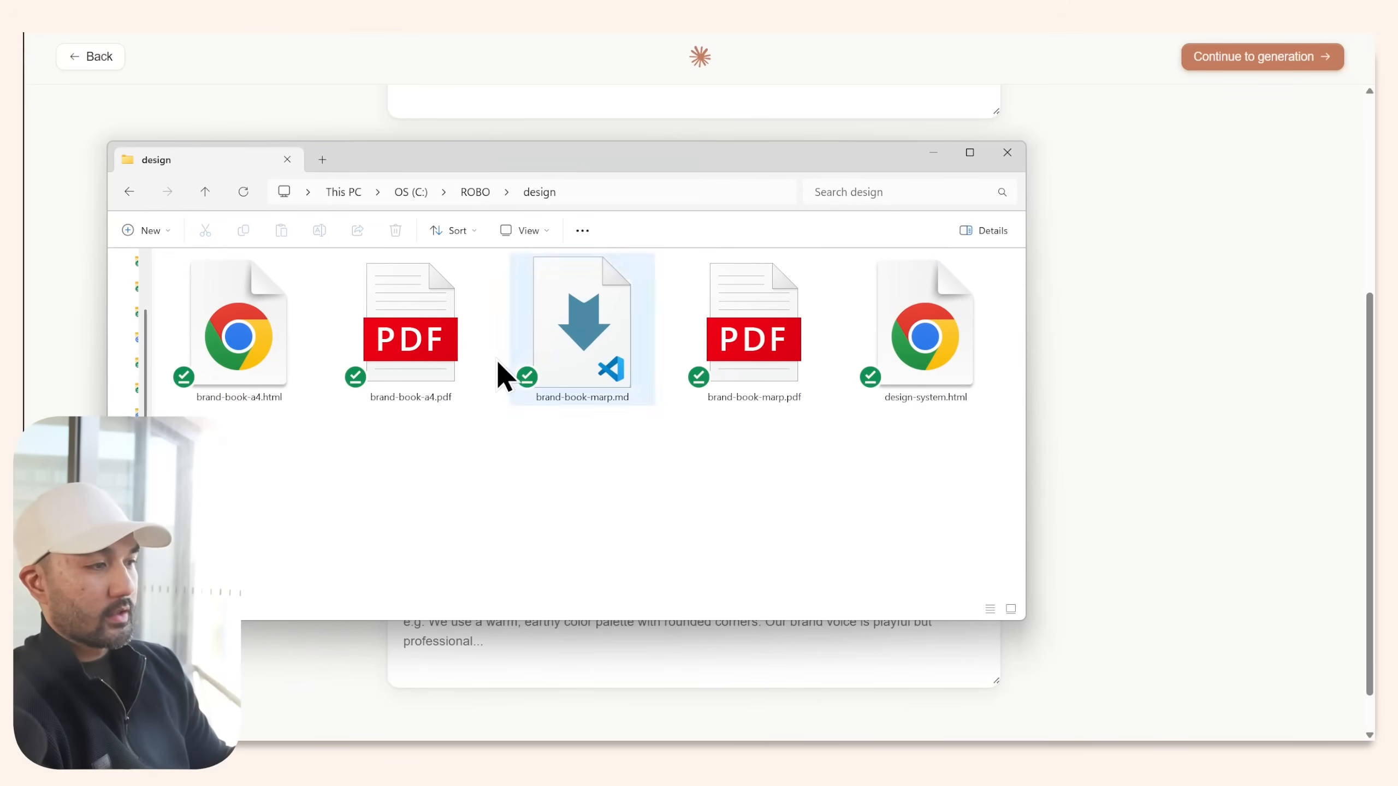
left_click(426, 357)
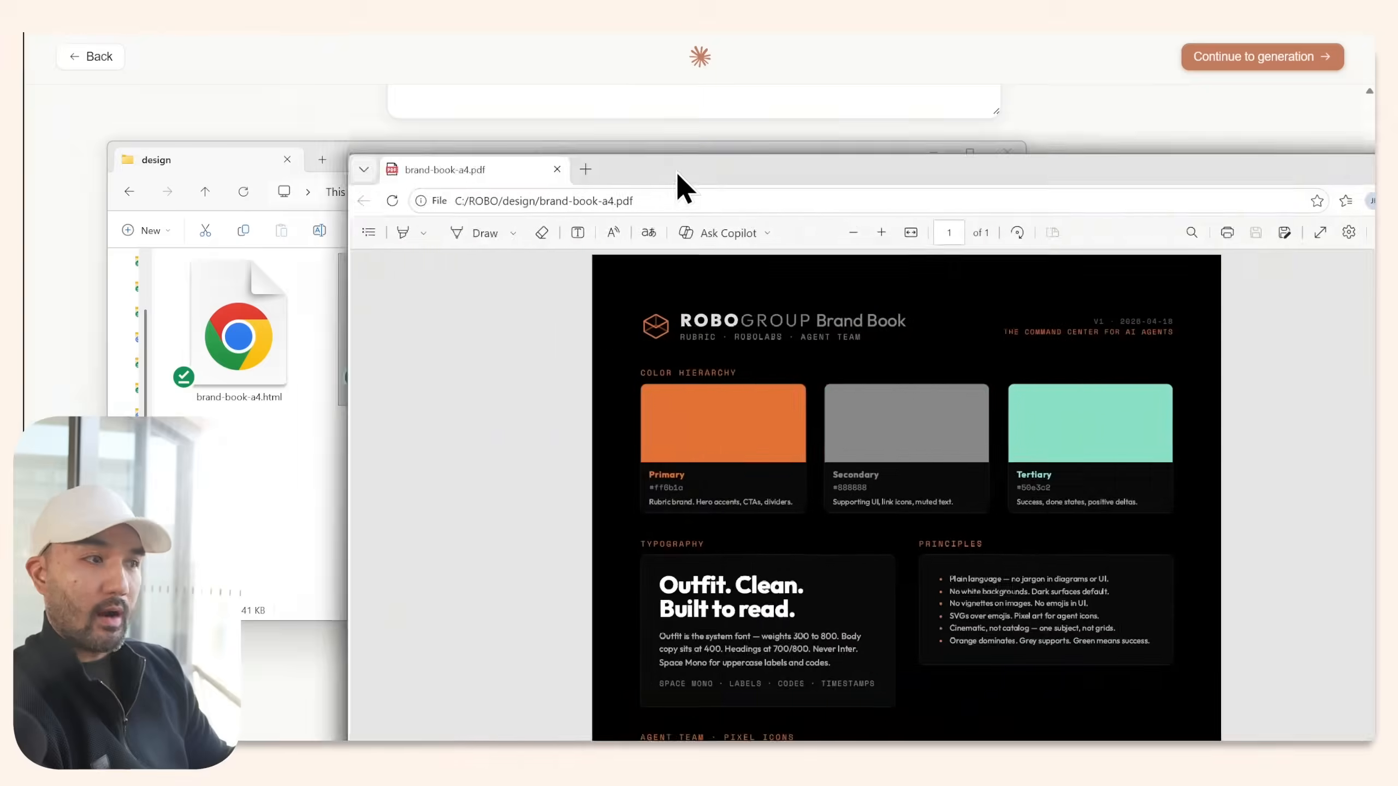
scroll(738, 335, "down", 3)
key("alt+Tab")
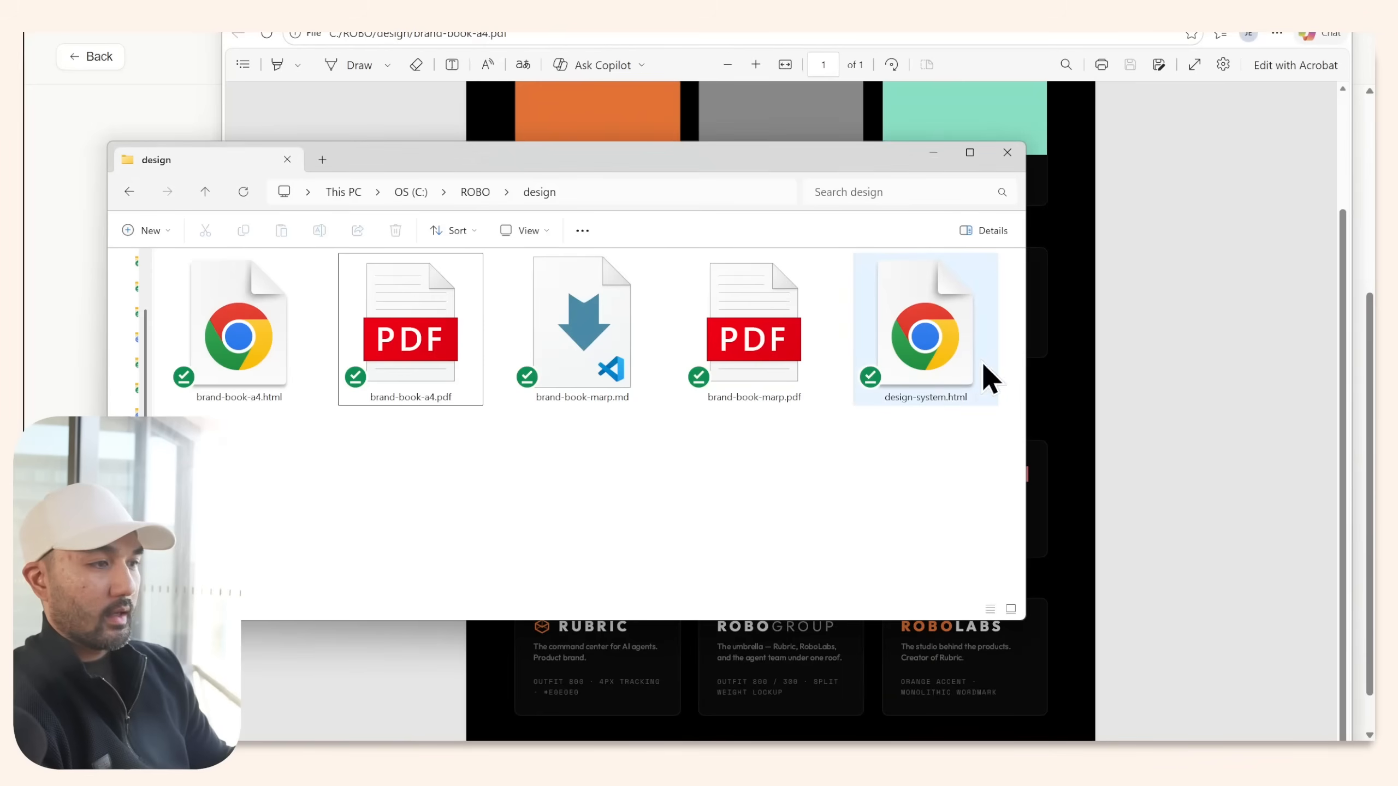
Open design-system.html in the browser and scroll down to its typography section.
double_click(942, 370)
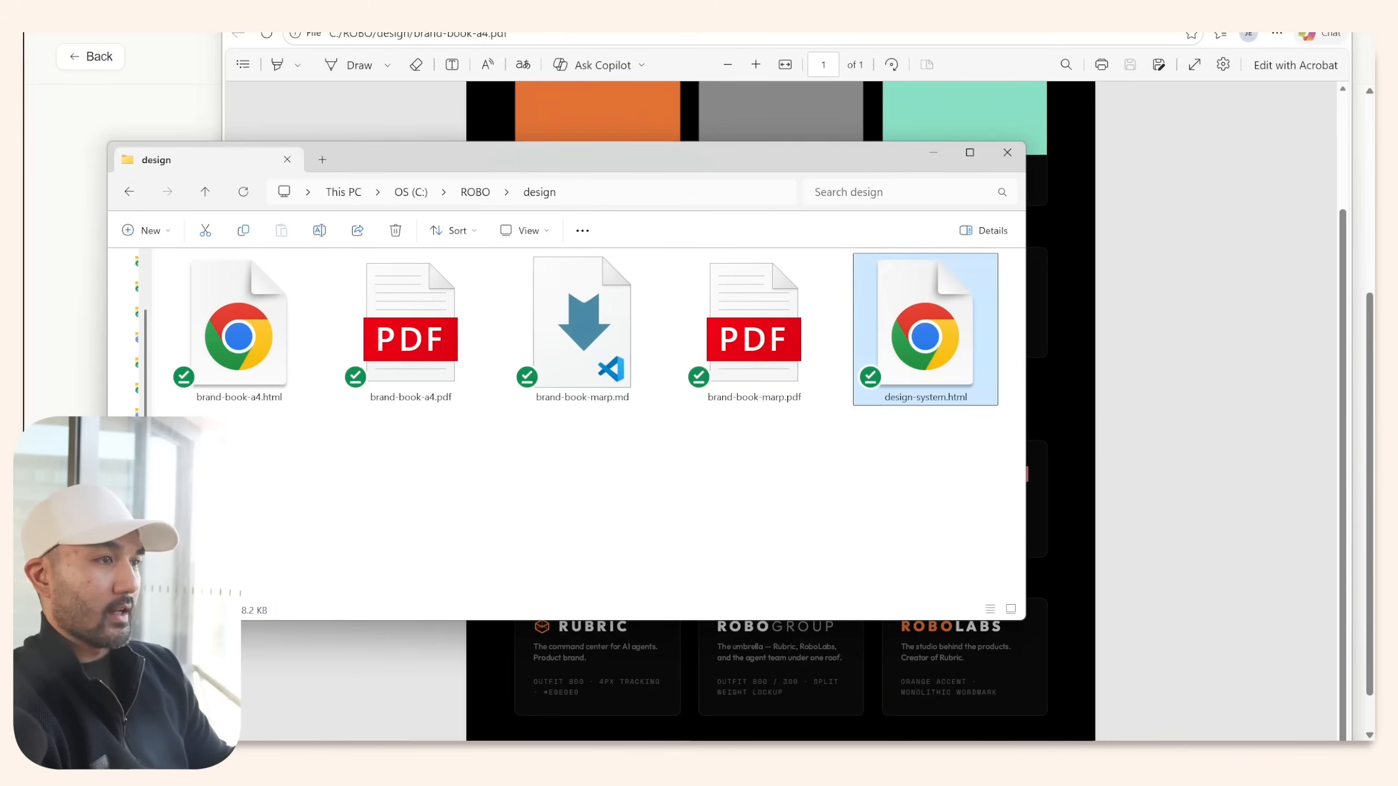
scroll(1204, 230, "down", 15)
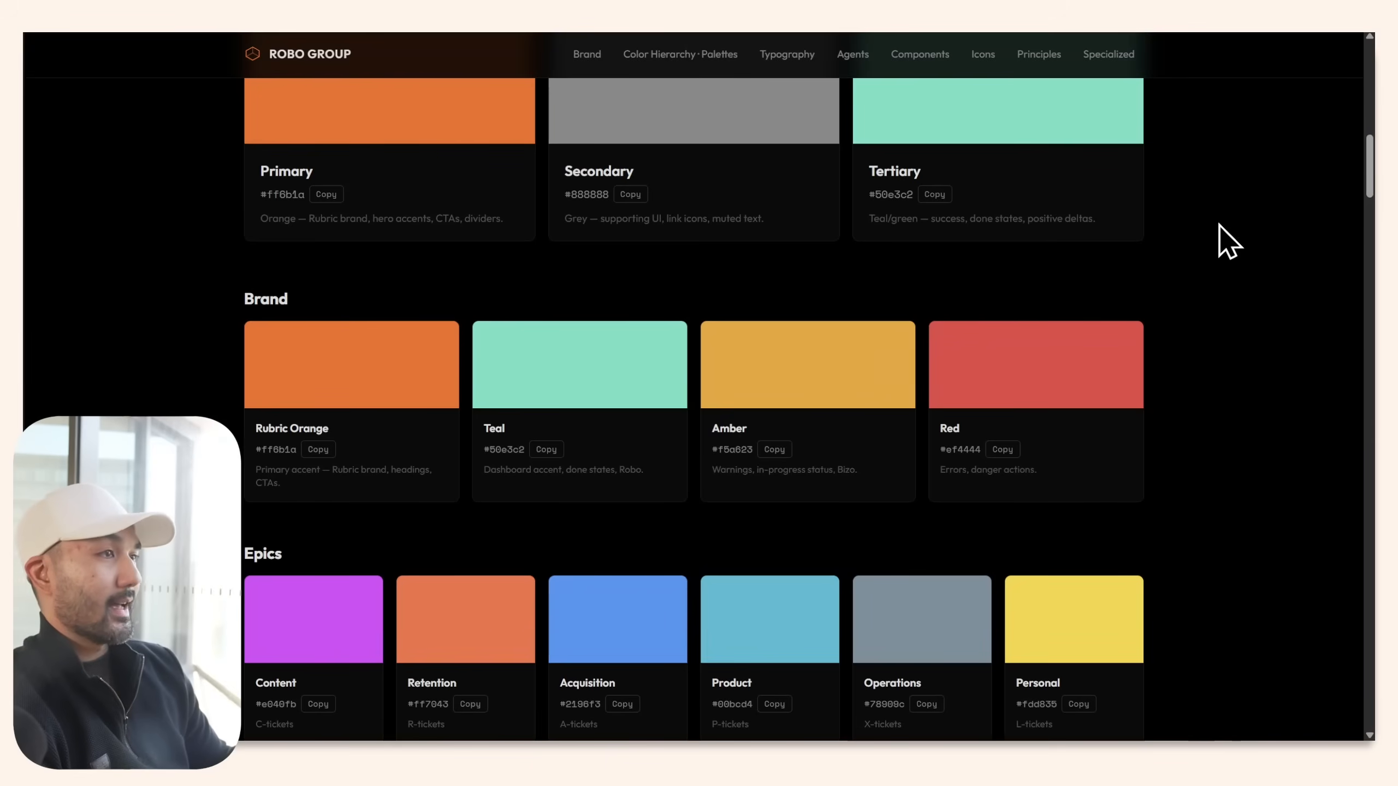
scroll(1220, 226, "down", 10)
scroll(1220, 233, "down", 12)
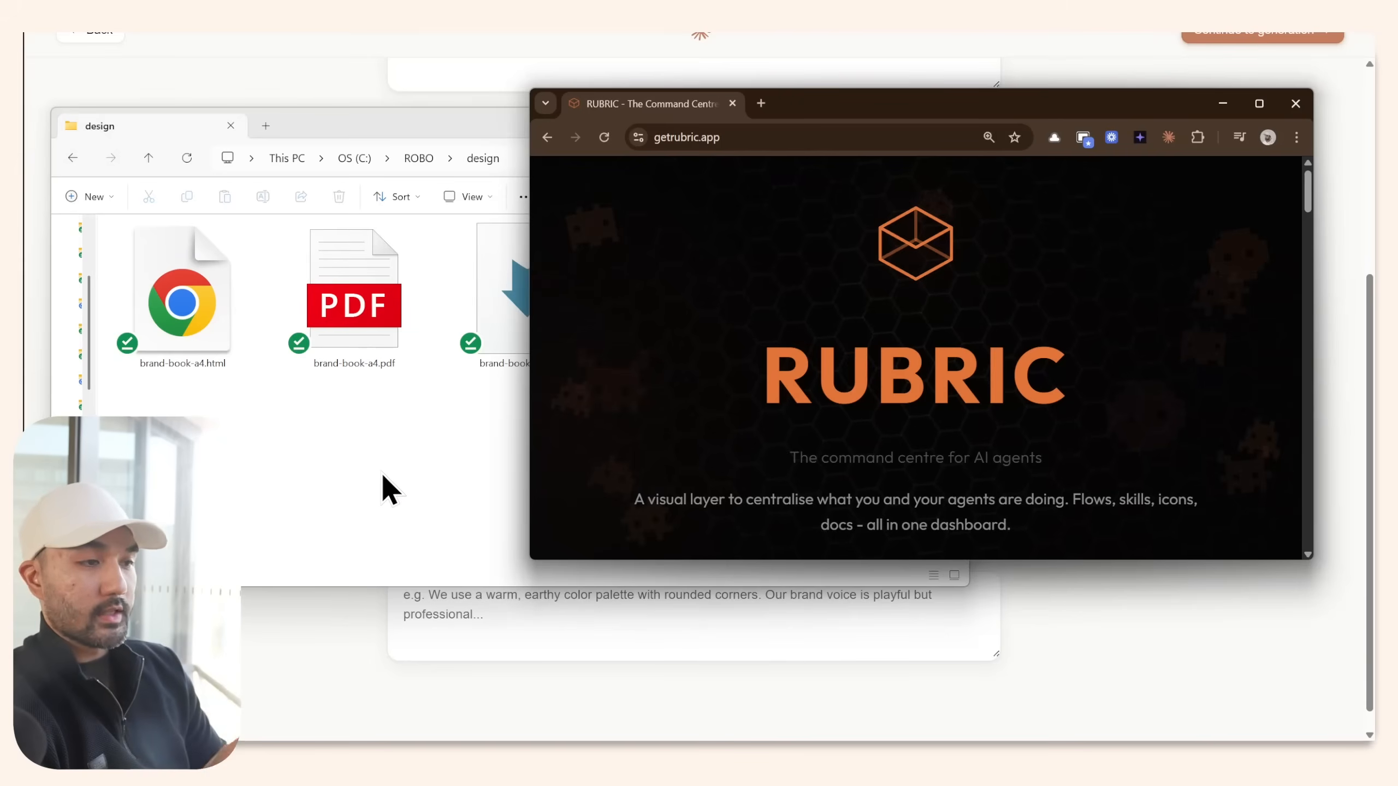
left_click(385, 490)
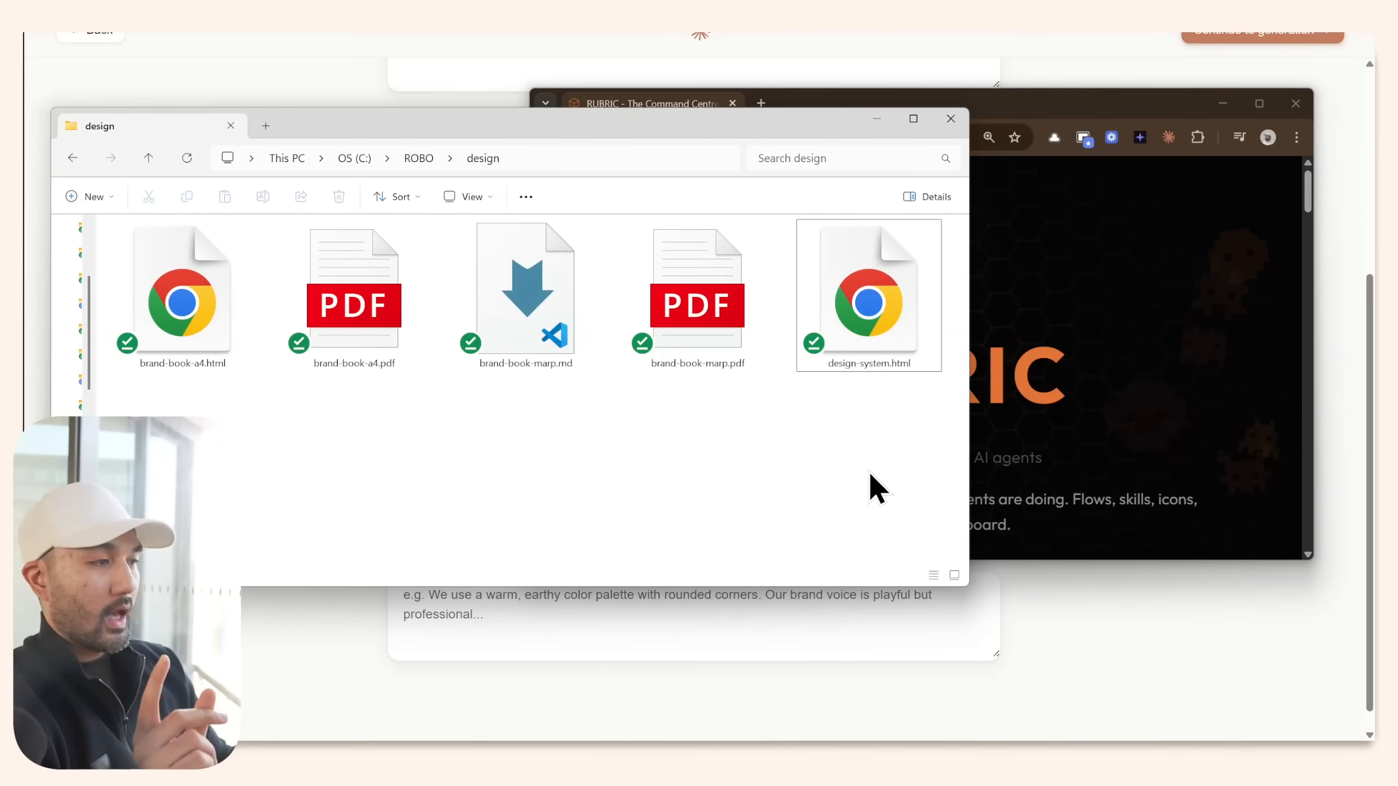
Switch from the RUBRIC website back to the design folder and reopen brand-book-a4.pdf.
left_click(1164, 225)
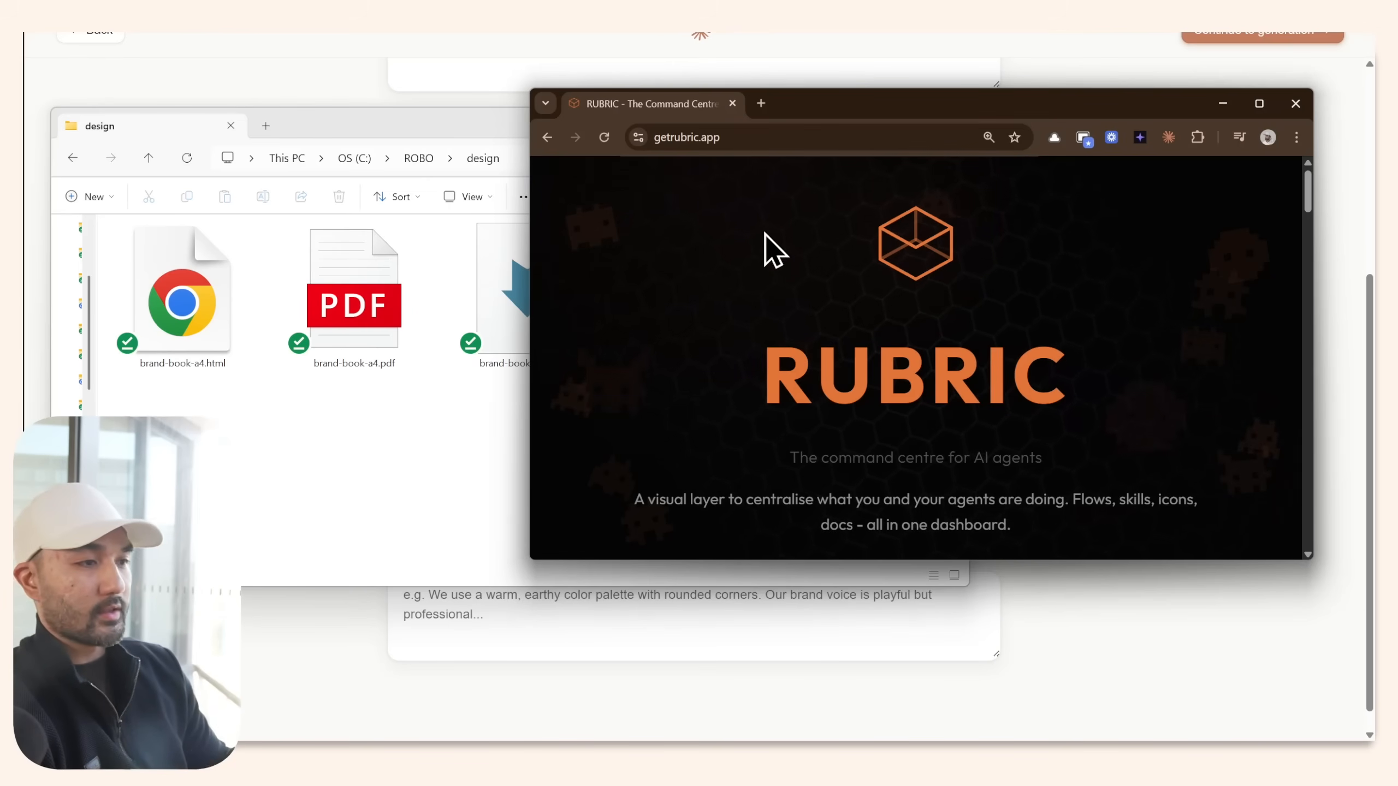
left_click(412, 466)
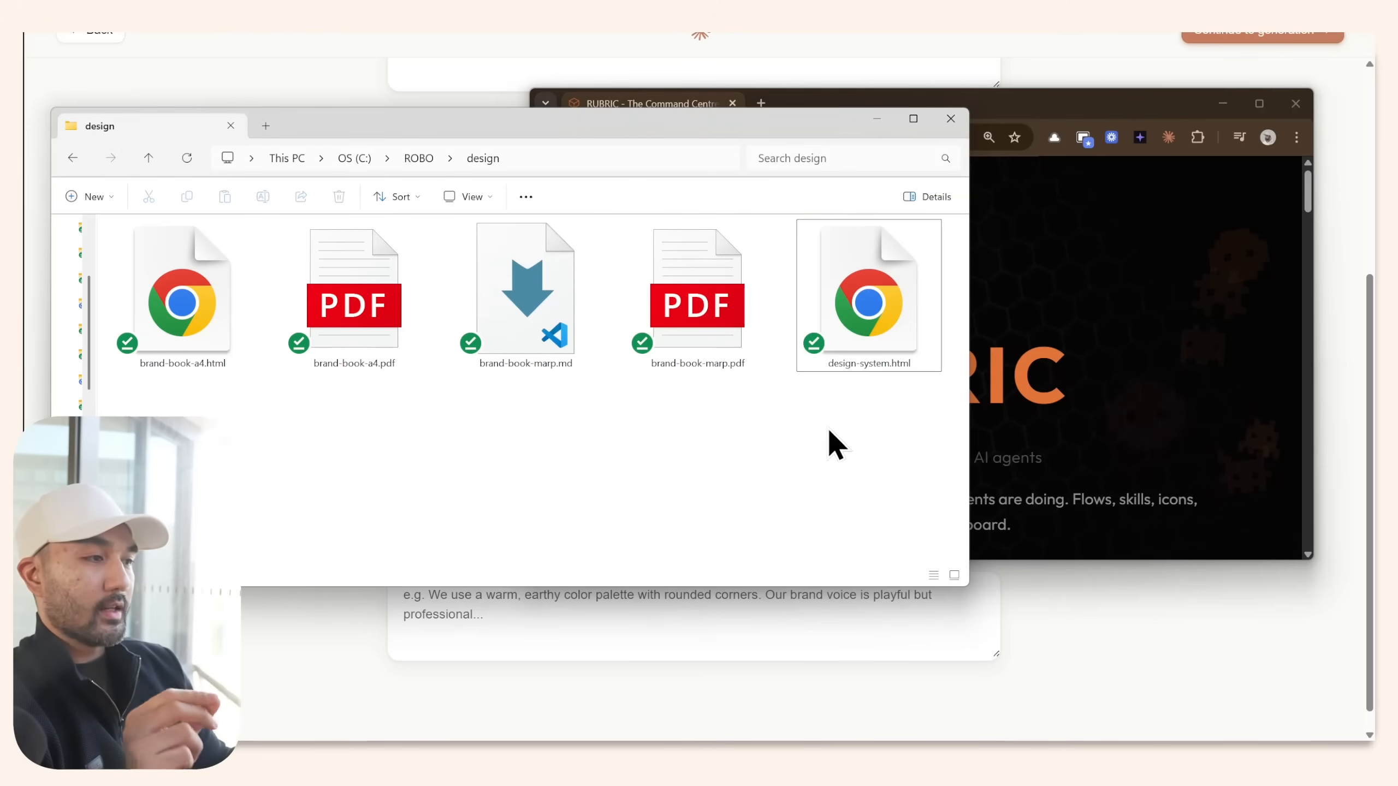
left_click(893, 328)
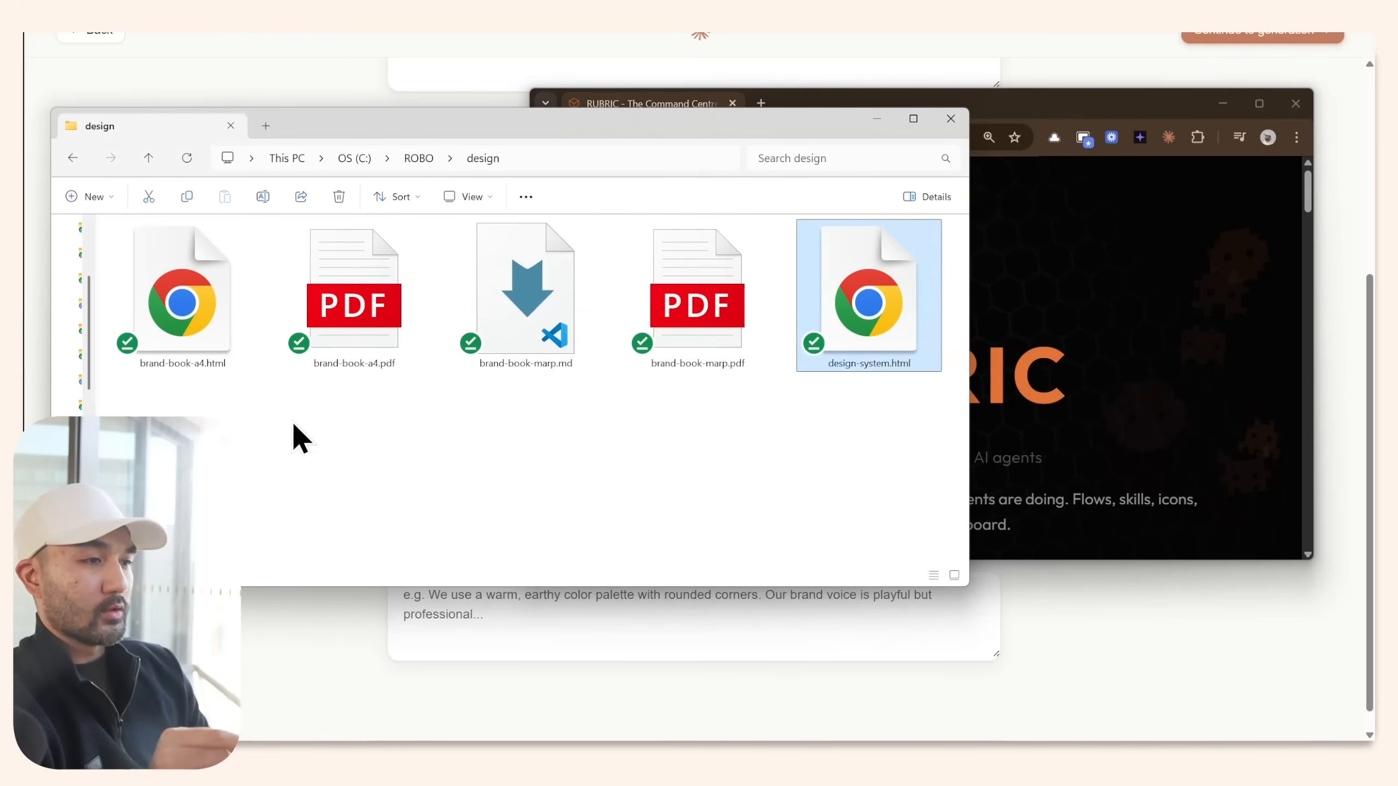
double_click(368, 336)
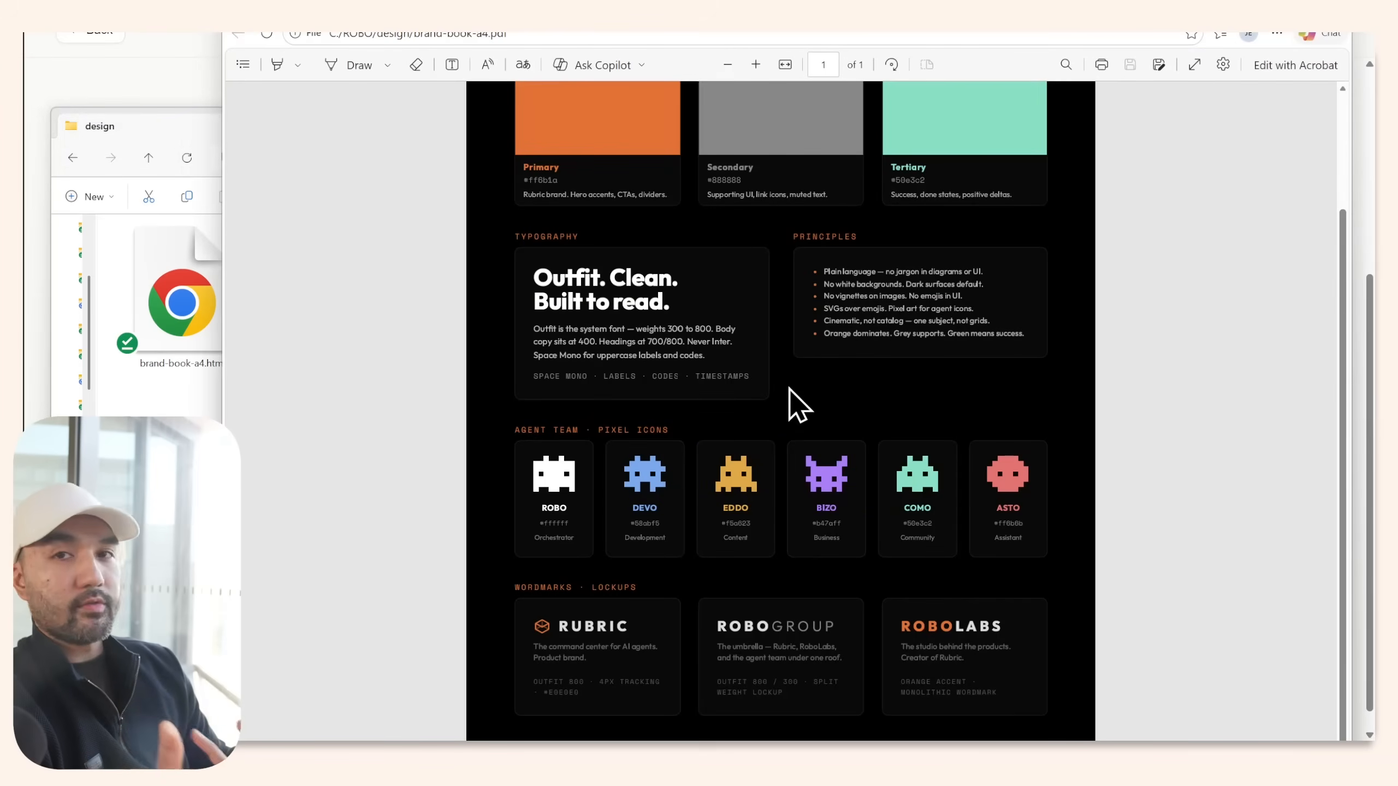
Scroll brand-book-a4.pdf in Edge up to the colours and Outfit typography page.
scroll(789, 389, "up", 3)
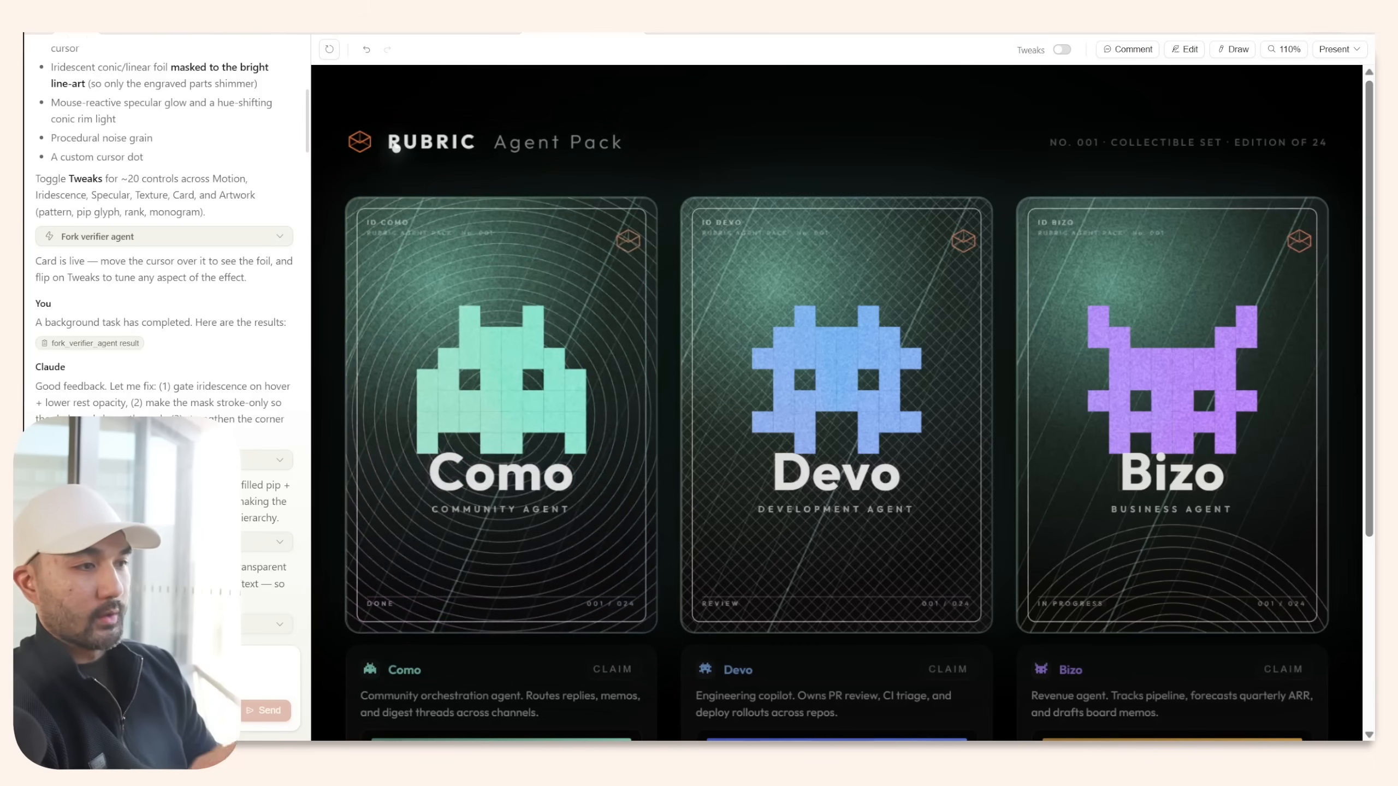
Scroll down and back up through the Como, Devo and Bizo Agent Pack cards.
scroll(1073, 160, "down", 5)
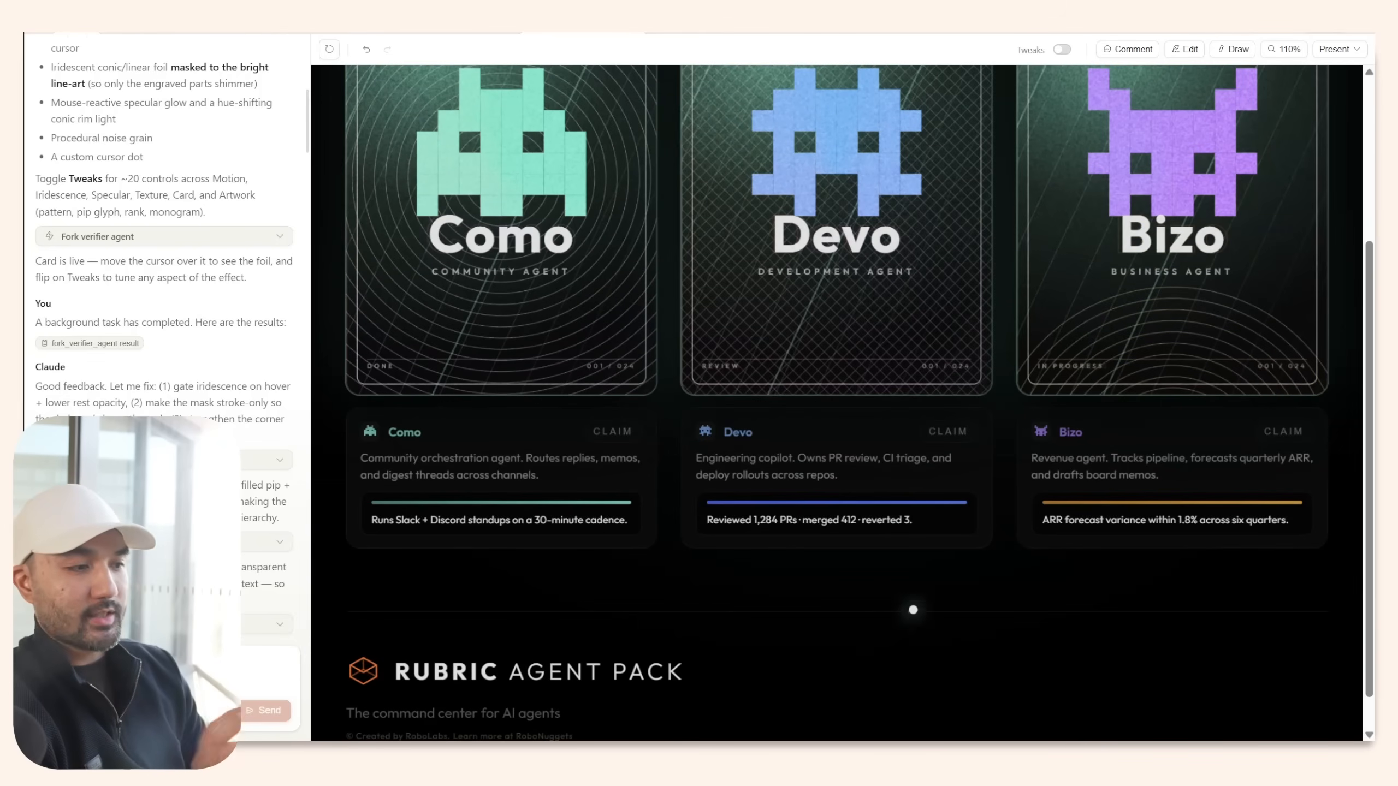
scroll(911, 606, "up", 3)
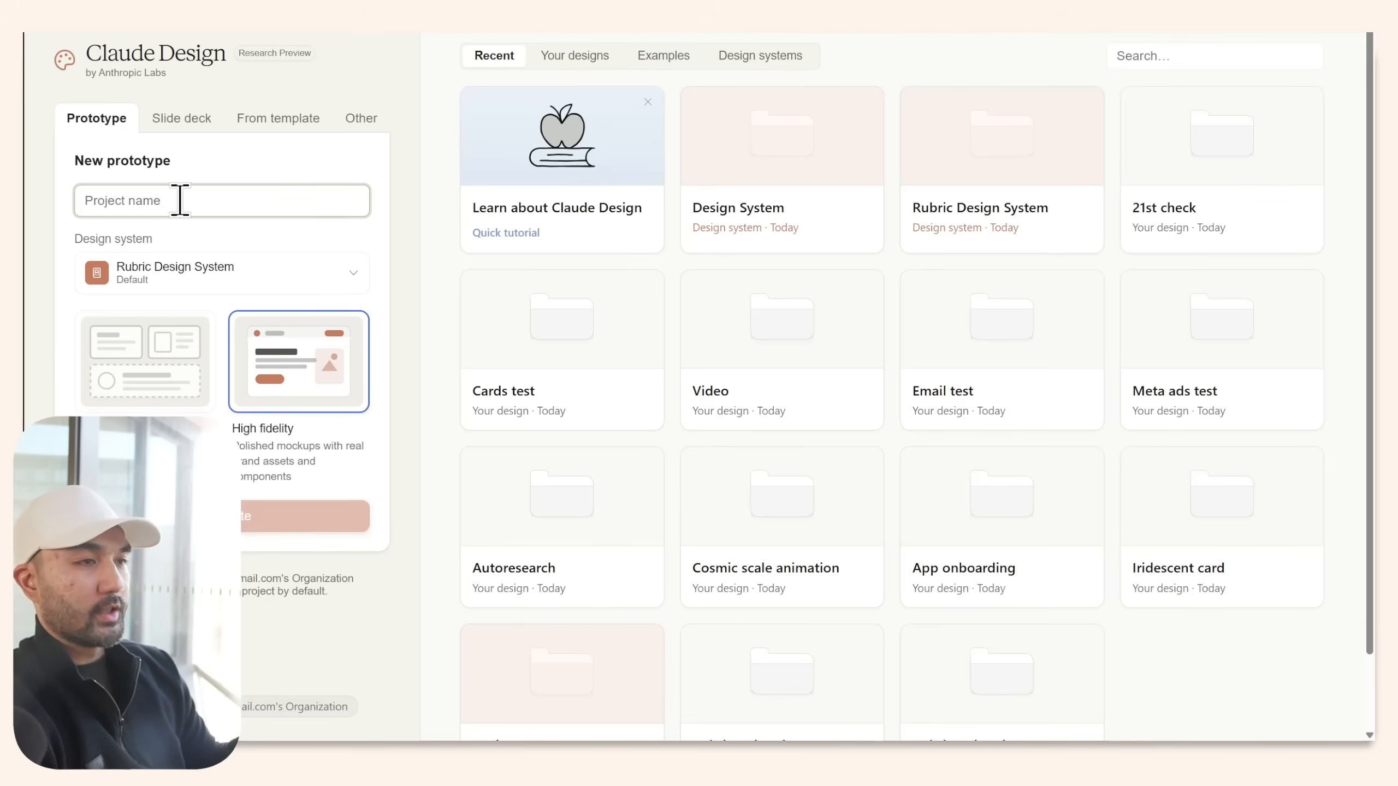
Create a new prototype project named 'Cards' with a design system as context.
type("Cards")
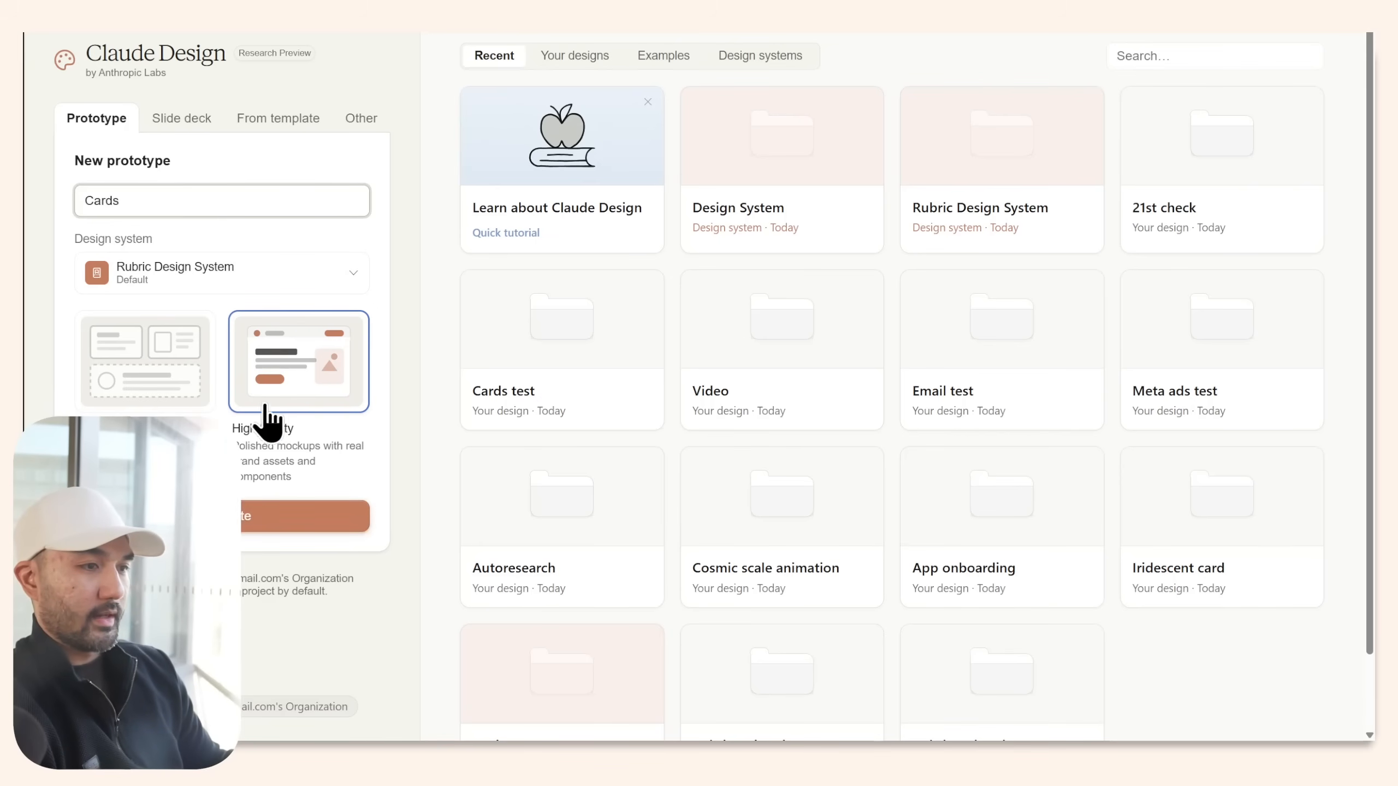
left_click(240, 528)
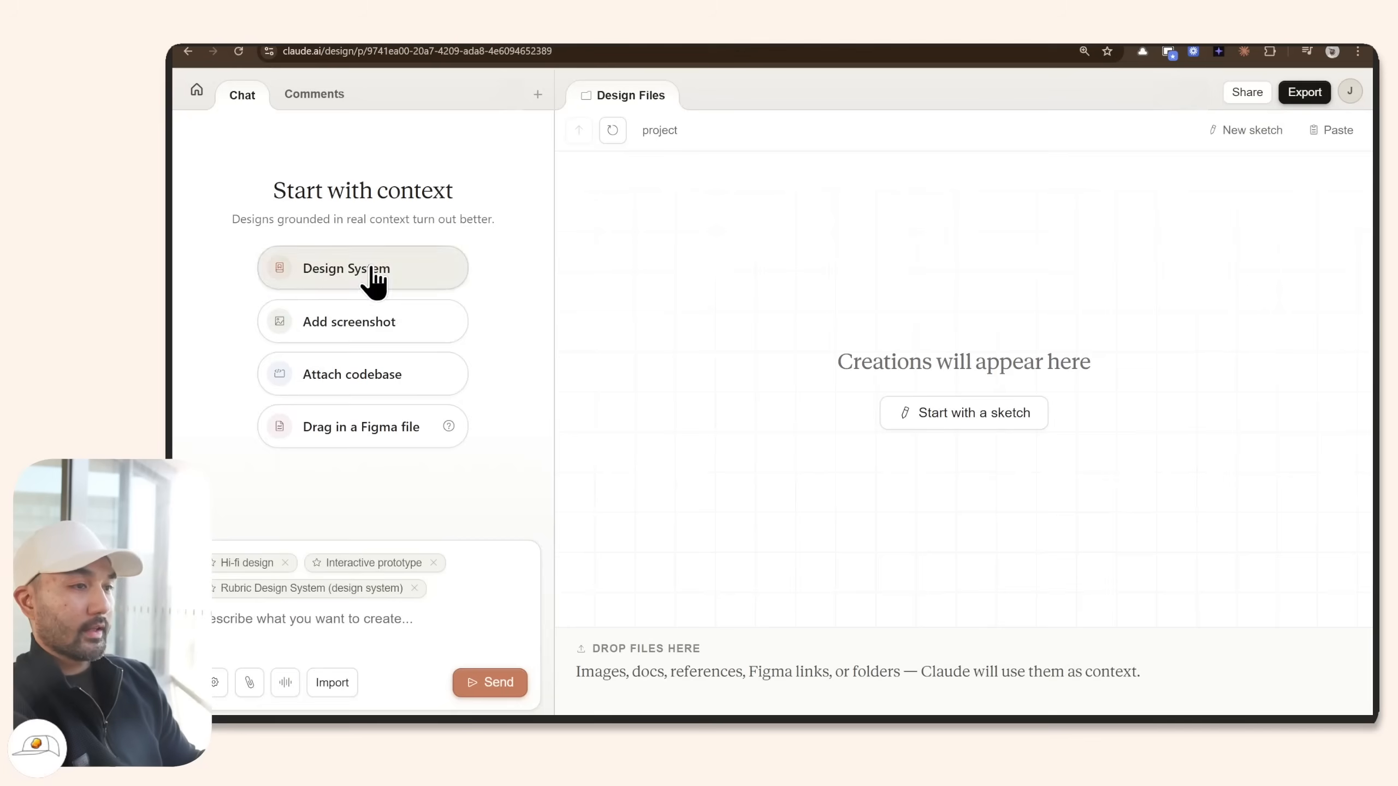
left_click(371, 278)
mouse_move(783, 250)
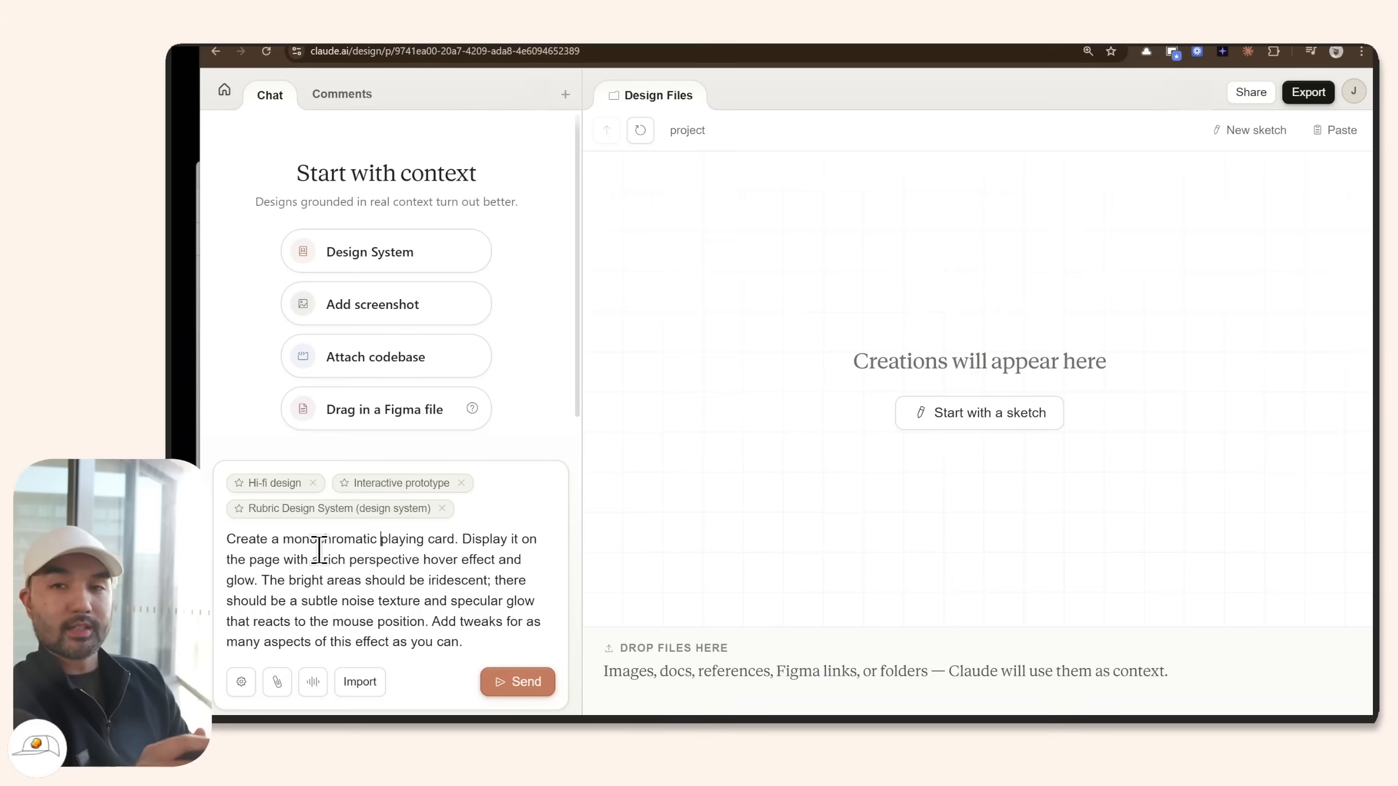
Save the Claude Design capture bookmarklet from Import > Grab web element to the bookmarks bar.
left_click(371, 682)
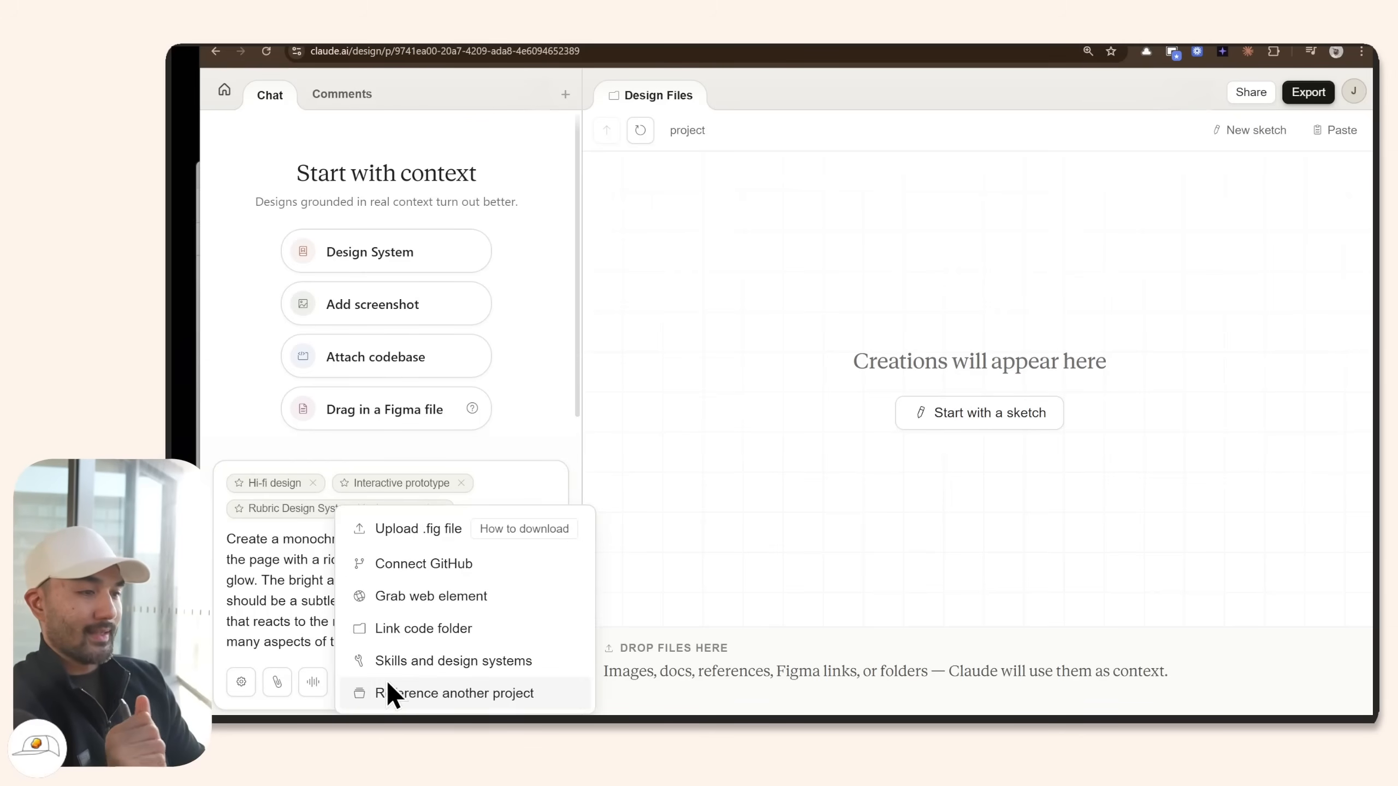
left_click(430, 598)
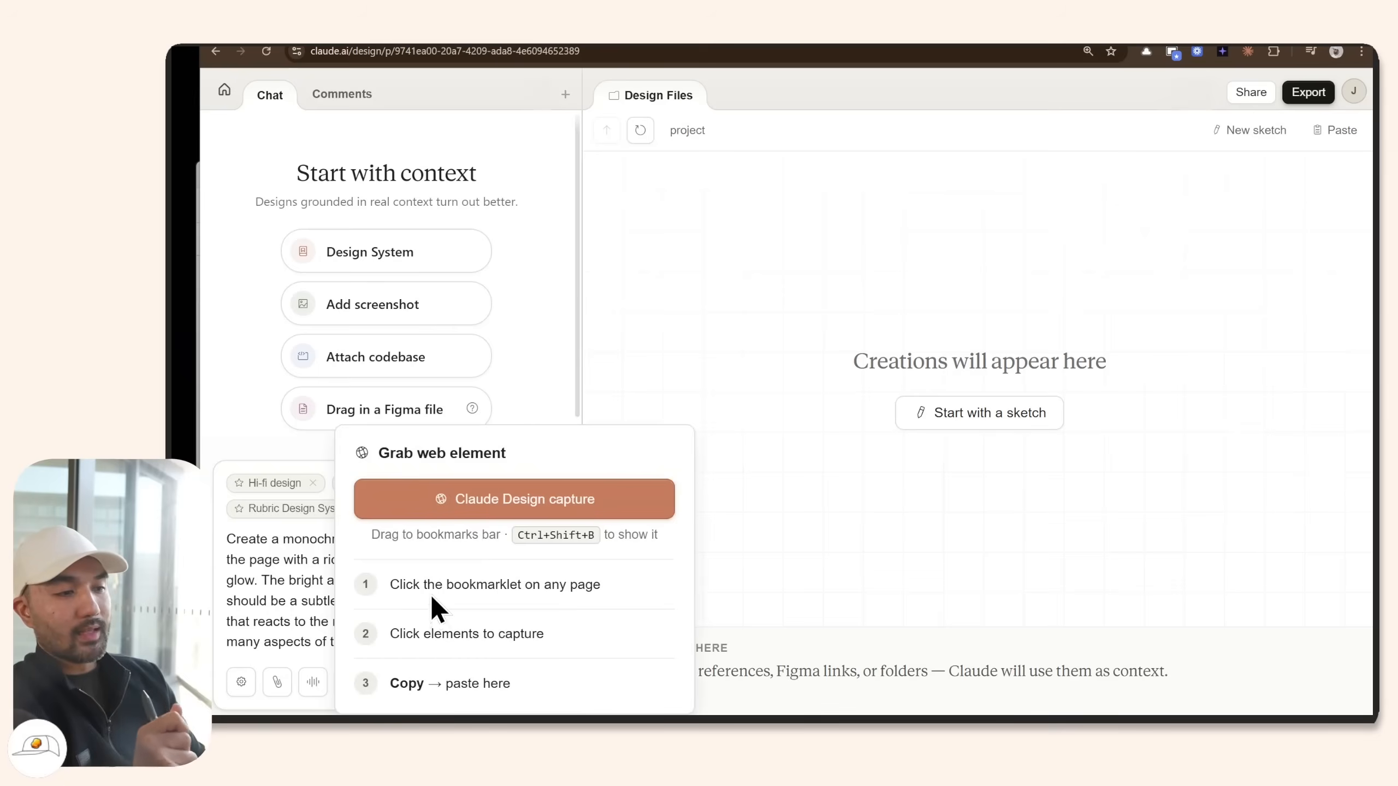
key("ctrl+shift+b")
left_click_drag(442, 531, 354, 78)
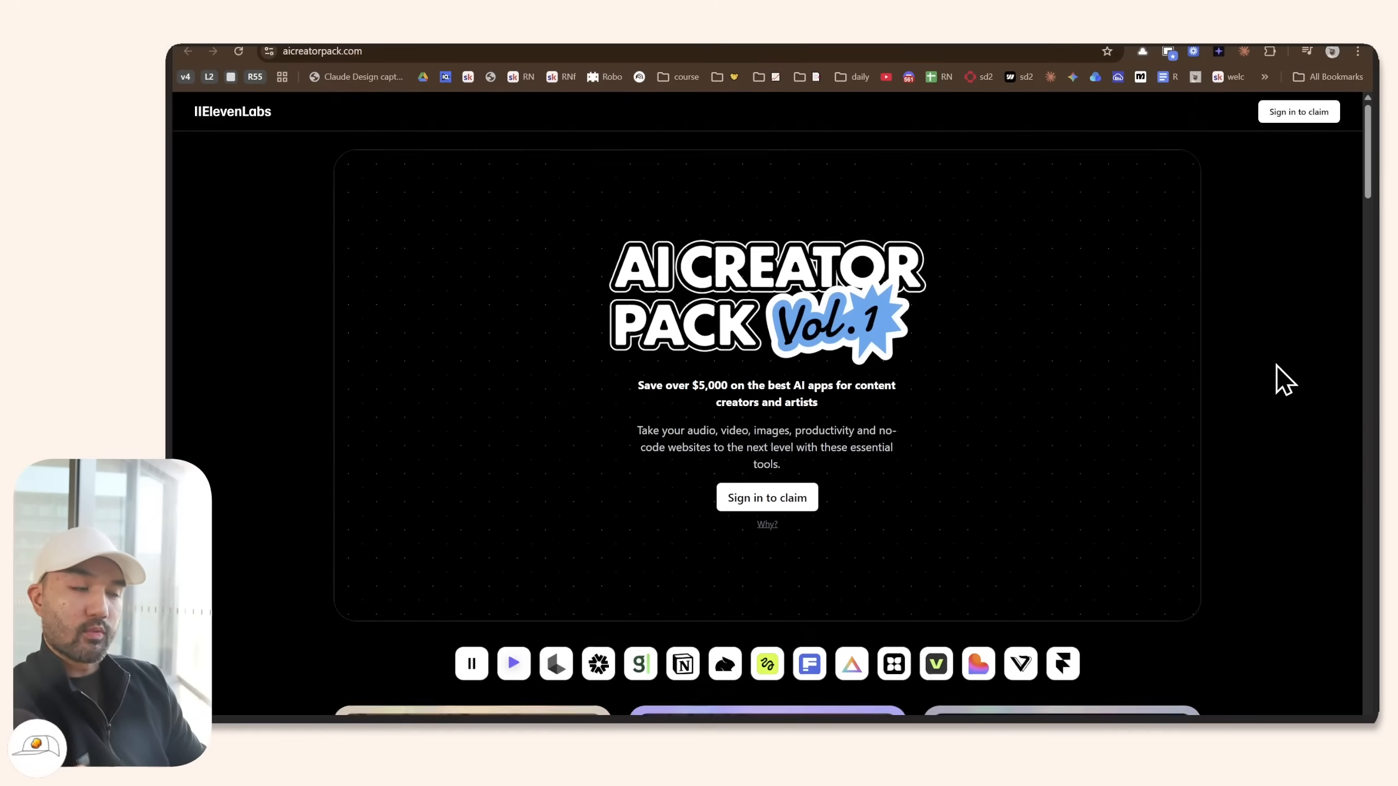
Capture the animated granola card and its Granola description box with the bookmarklet, and copy the output.
scroll(1277, 366, "down", 5)
scroll(1276, 364, "down", 4)
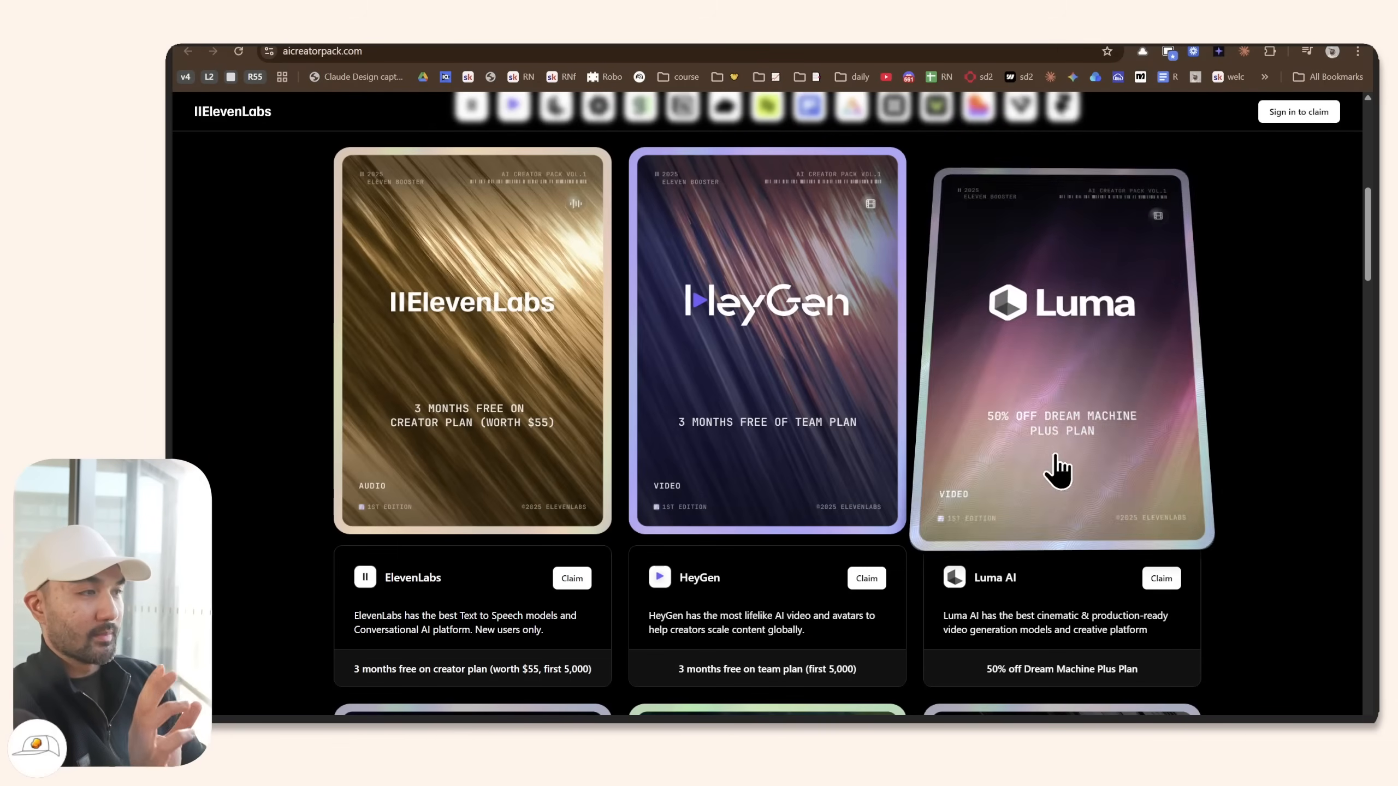
scroll(561, 459, "down", 3)
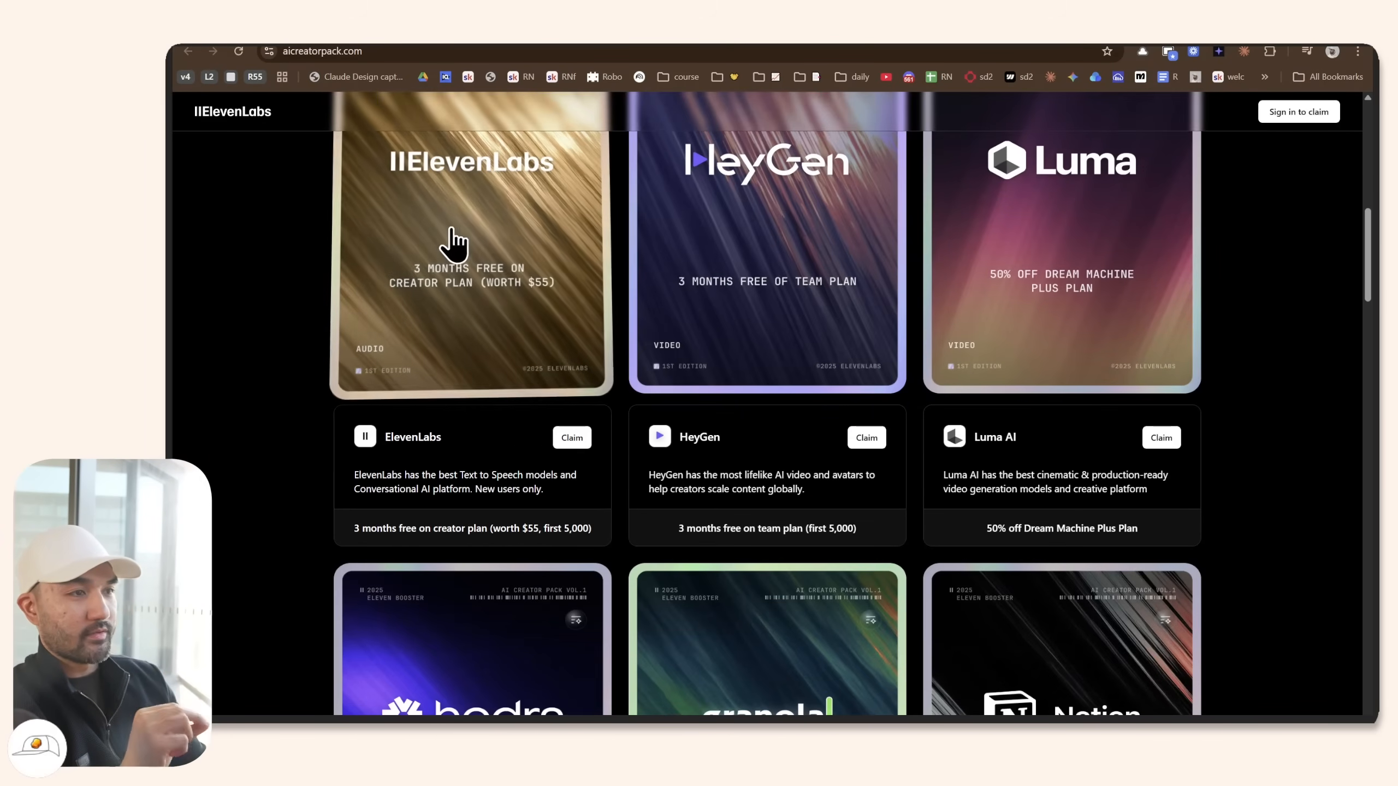
left_click(365, 78)
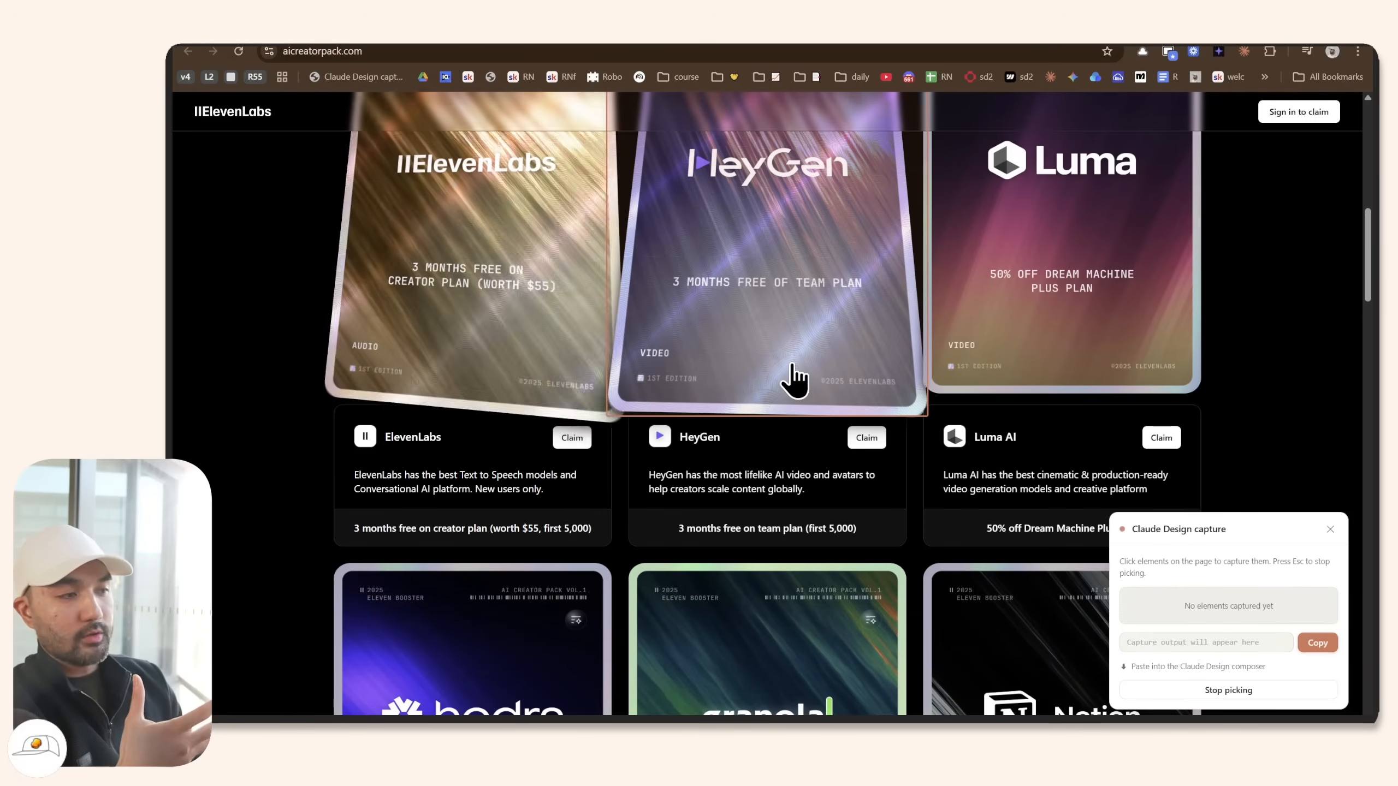
scroll(738, 473, "down", 4)
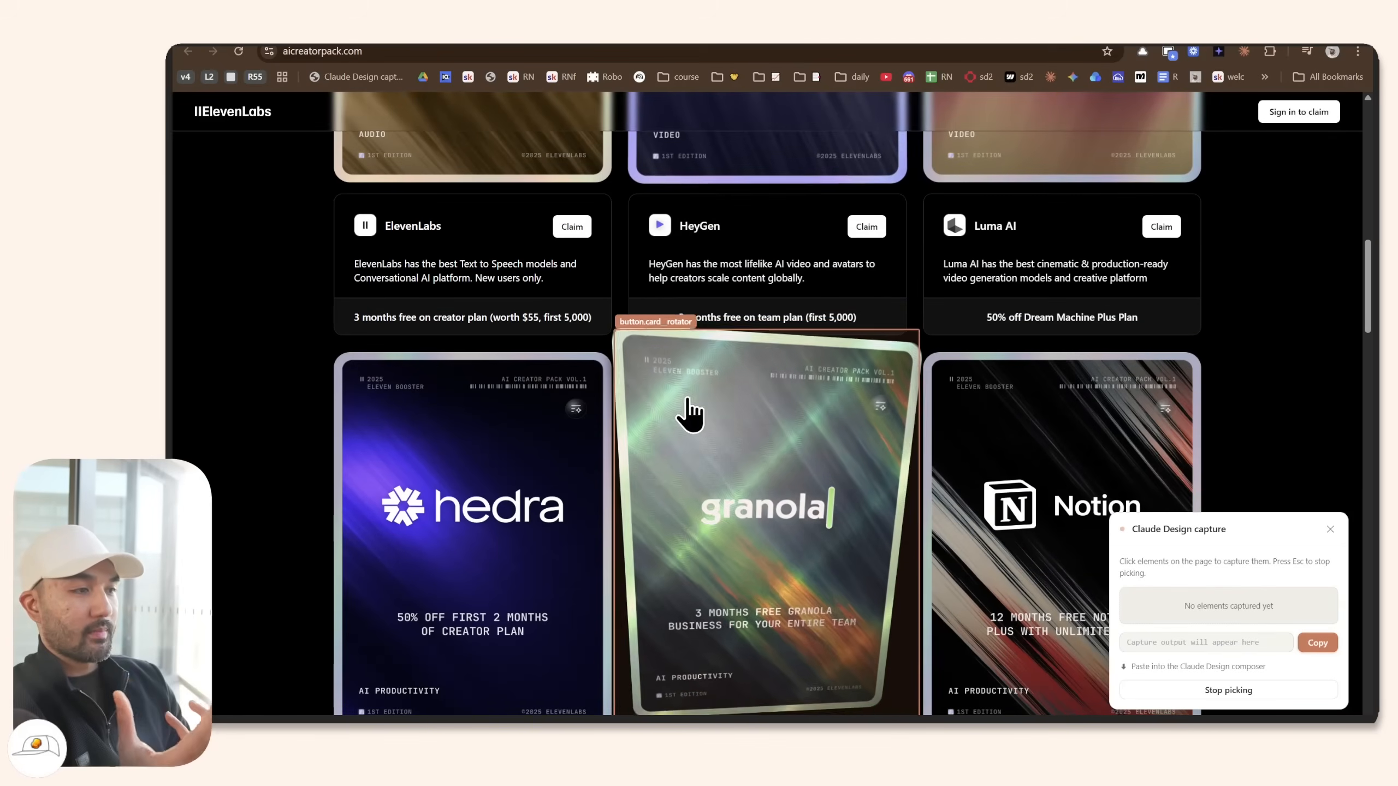
left_click(673, 432)
scroll(818, 440, "down", 8)
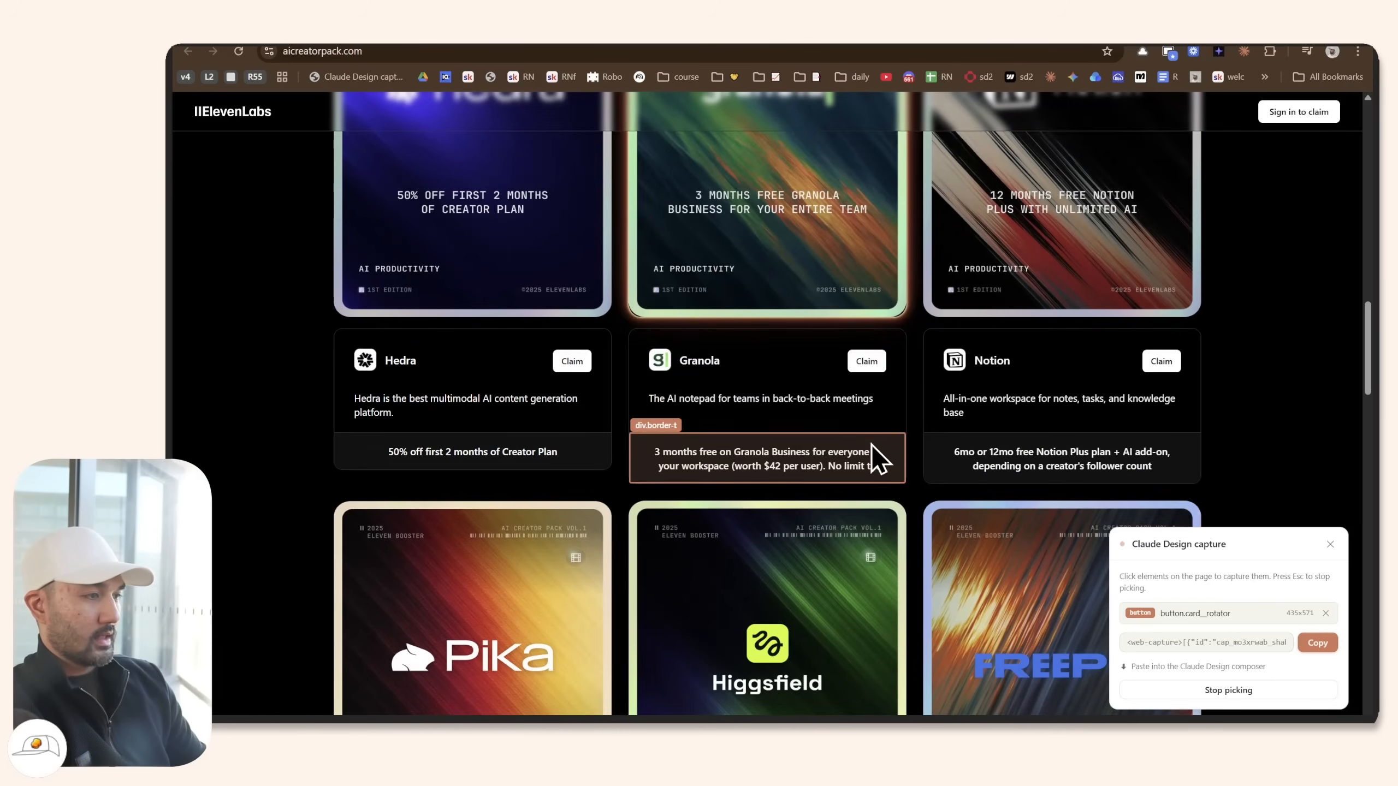
left_click(872, 434)
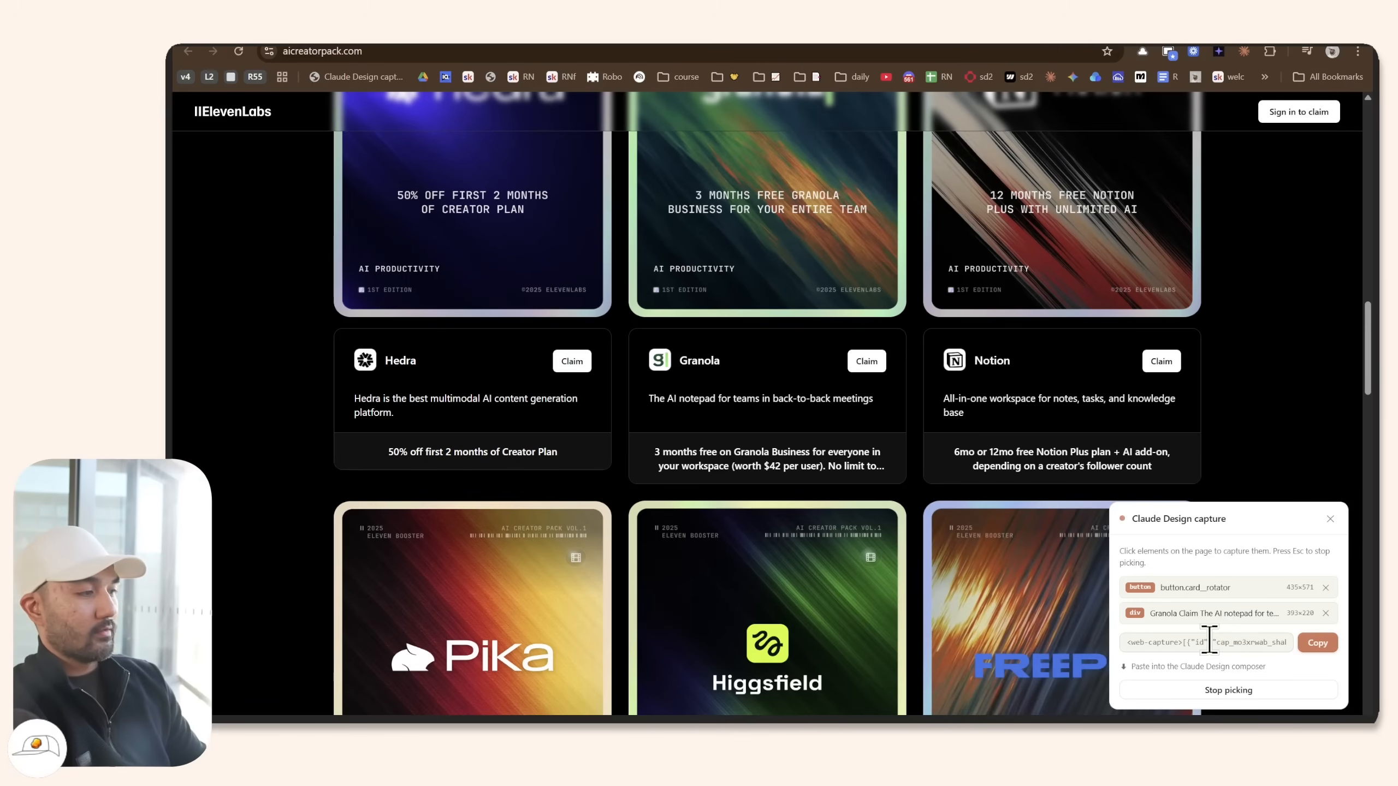
left_click(1319, 645)
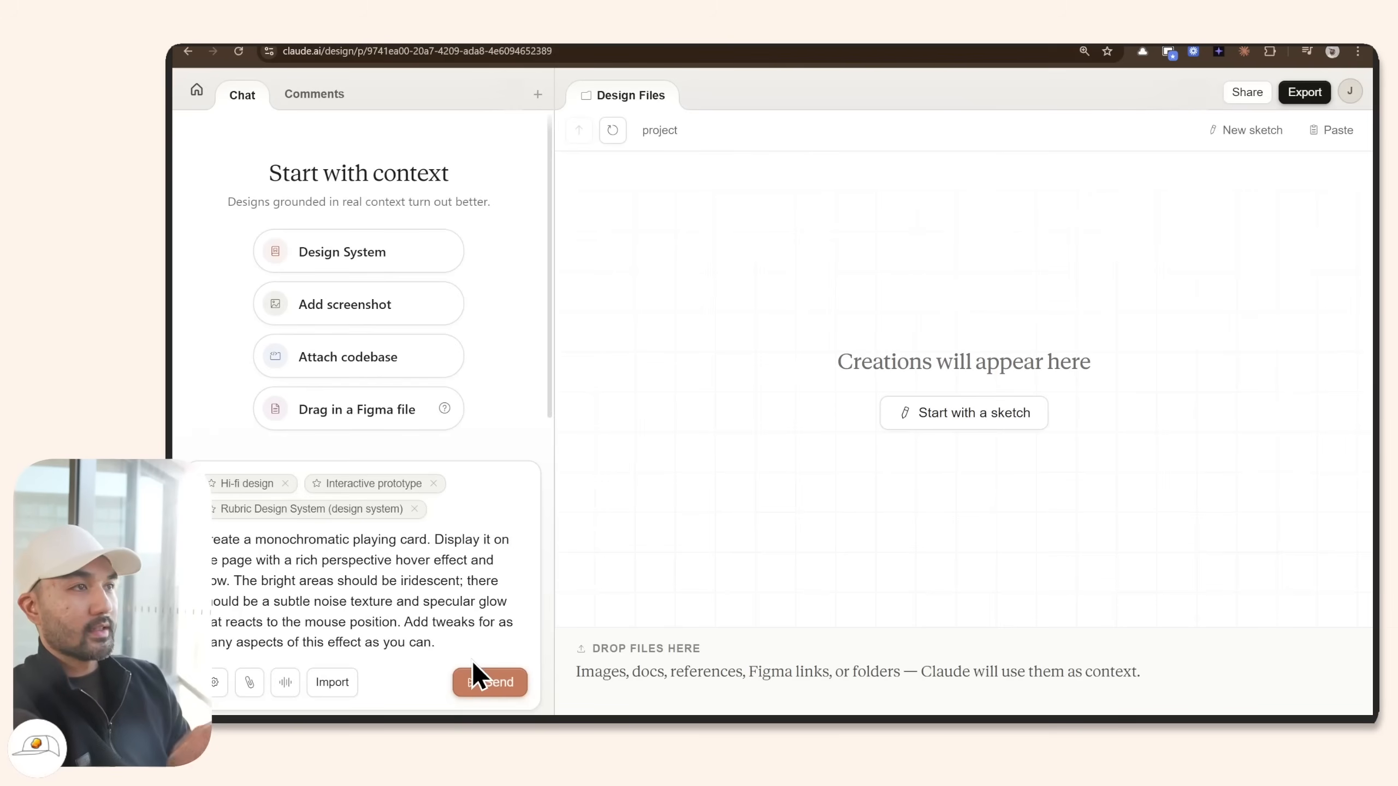
Paste both web captures into the card prompt, check the capture file in uploads, and send it.
key("ctrl+v")
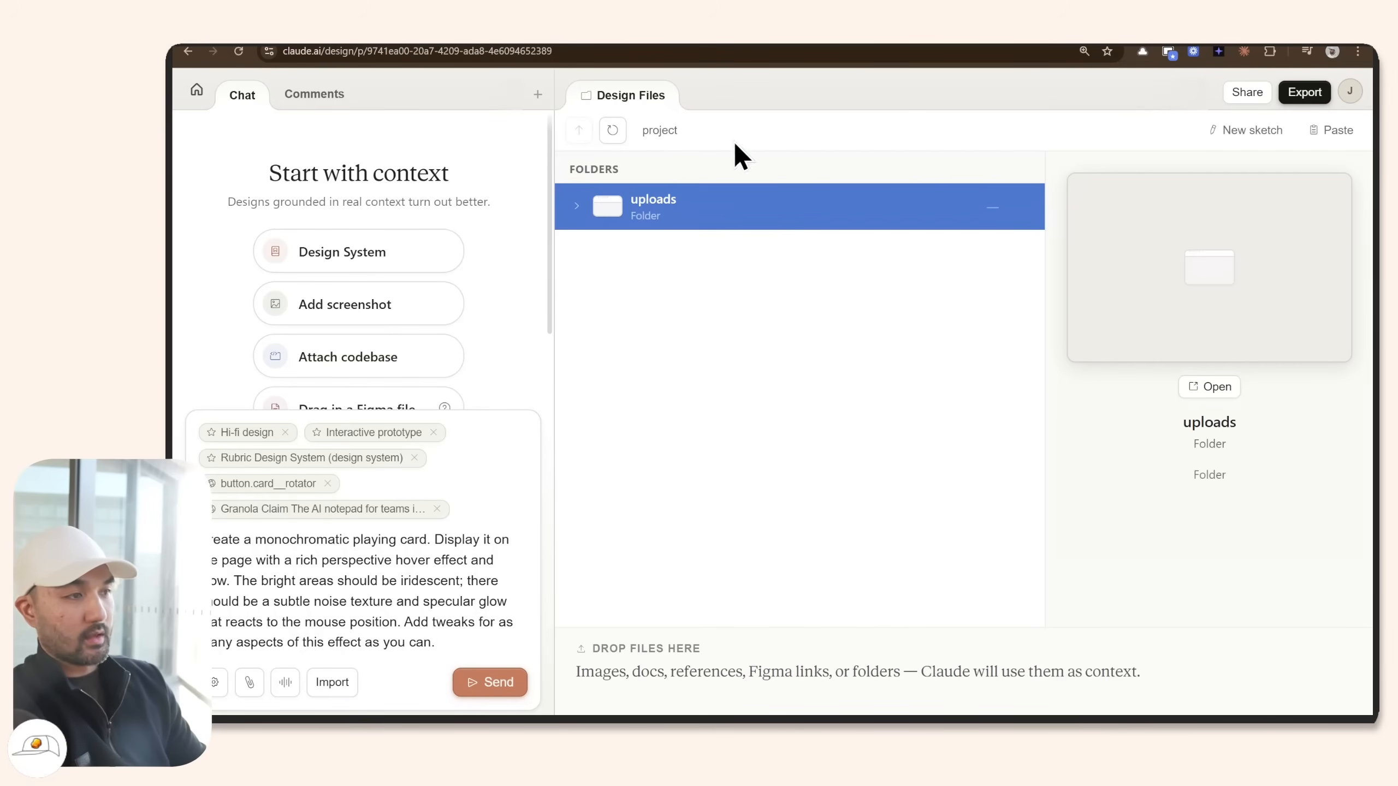
left_click(577, 208)
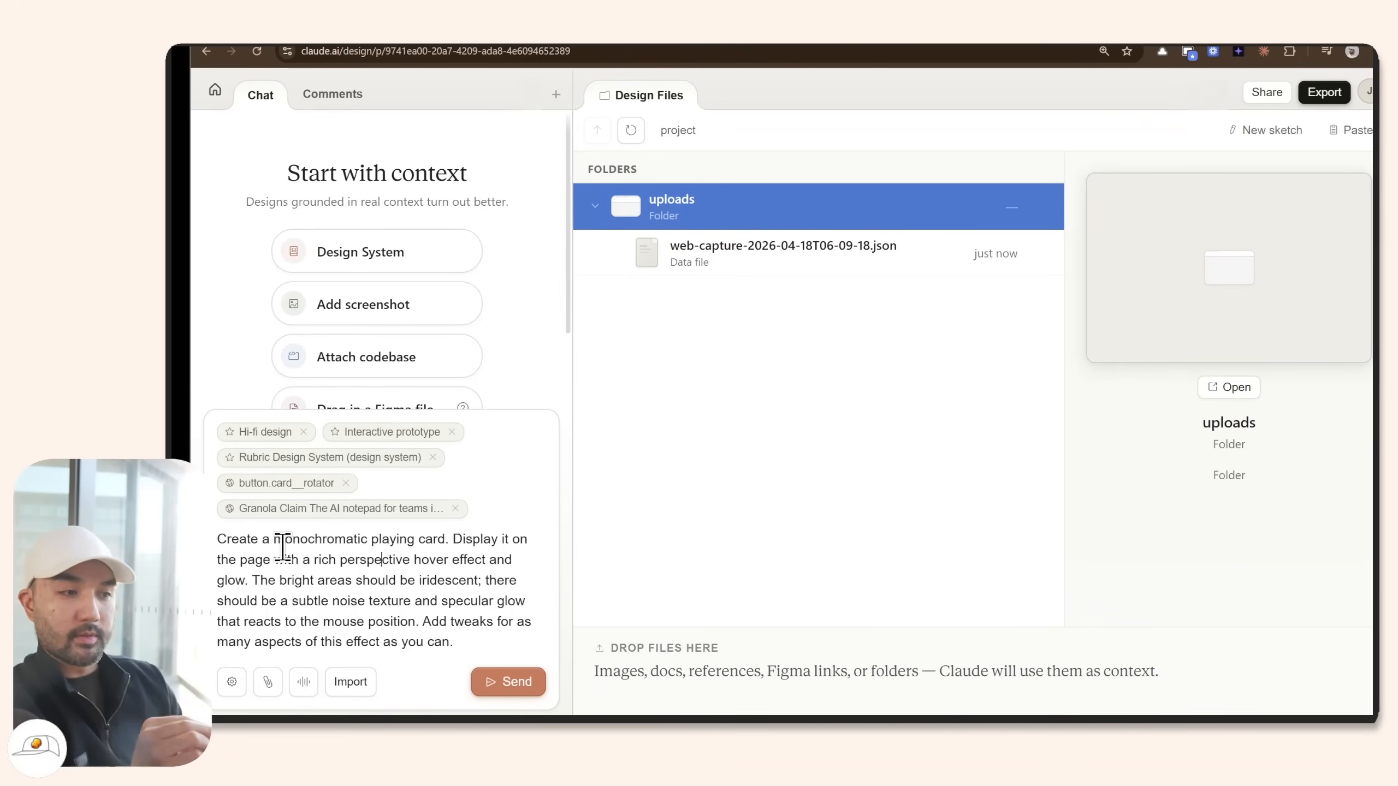
left_click_drag(274, 539, 428, 658)
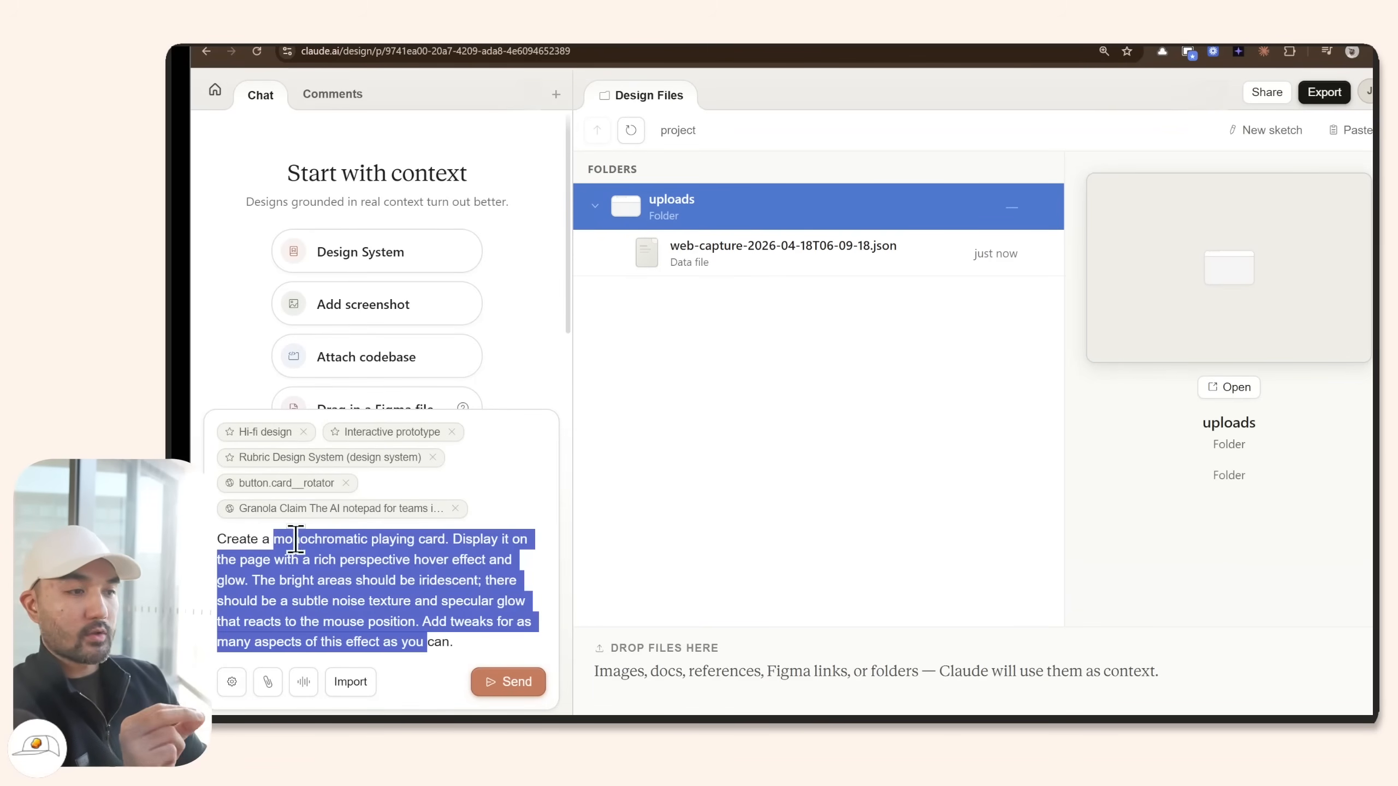
left_click(370, 582)
left_click(498, 681)
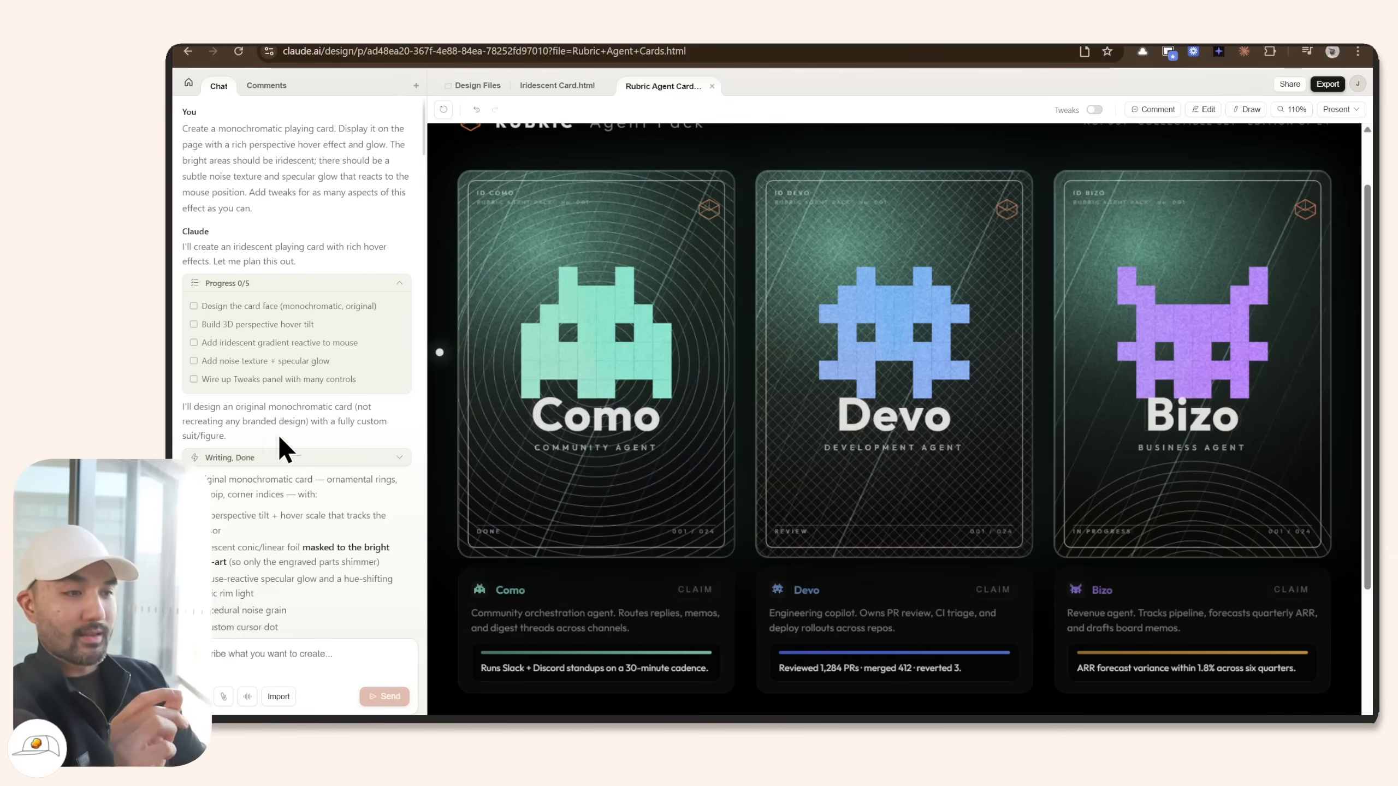
scroll(611, 449, "down", 1)
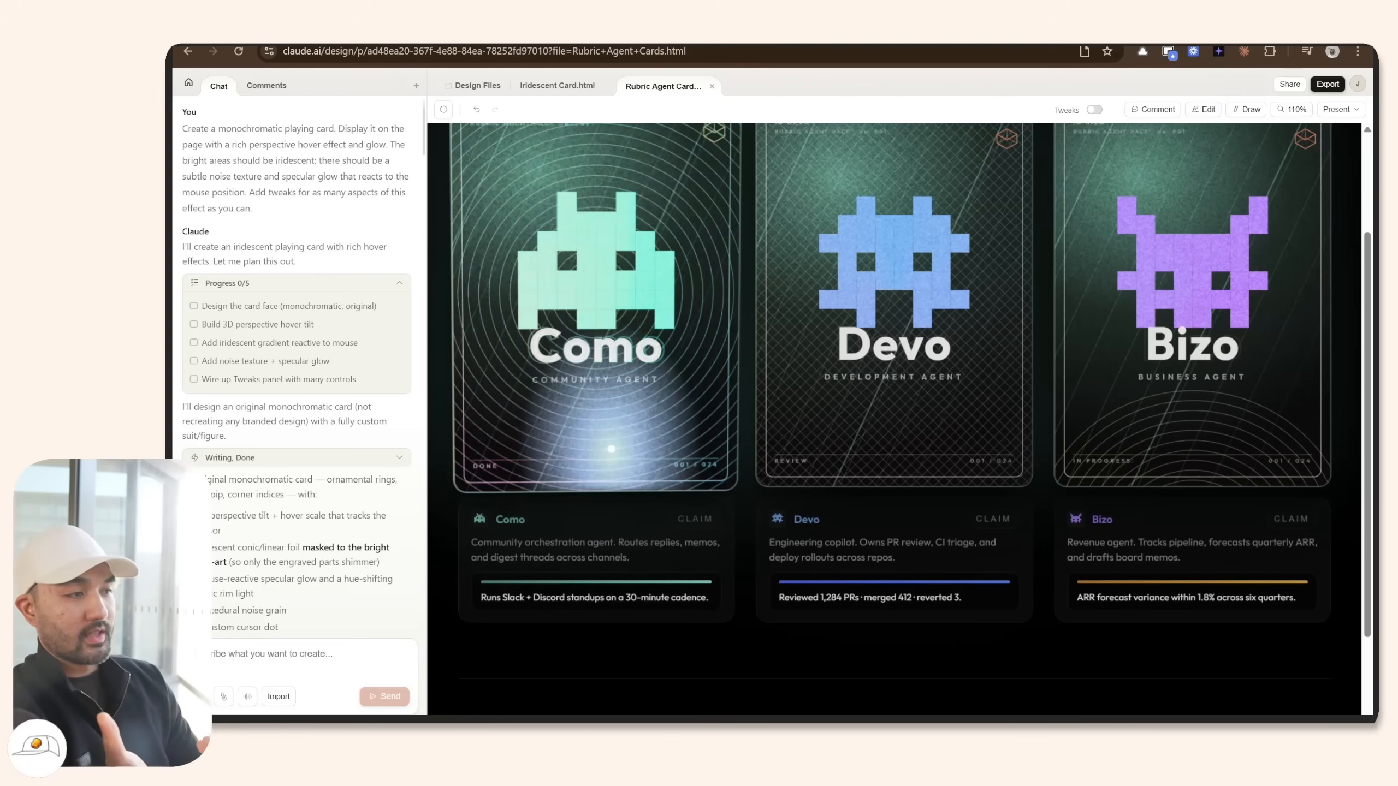
scroll(611, 449, "up", 2)
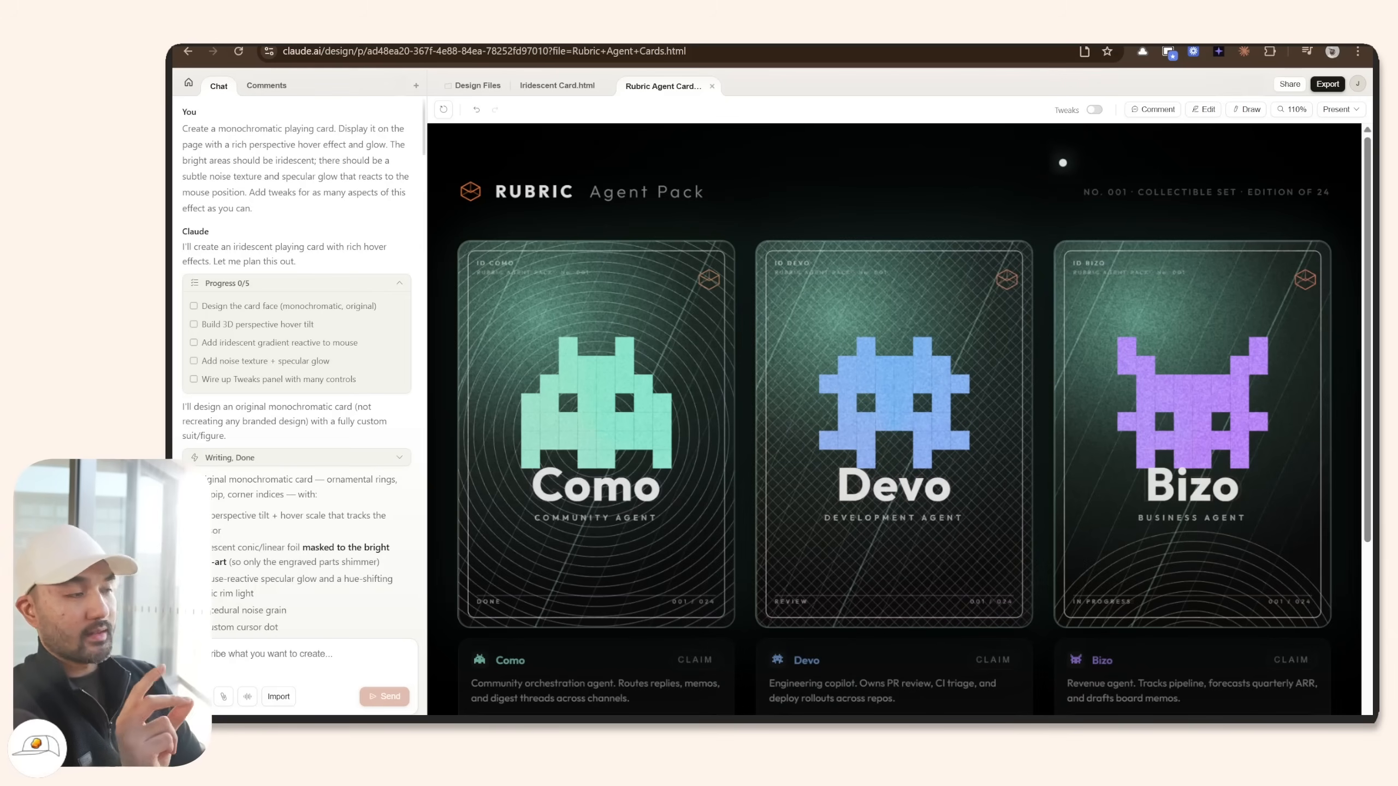
Turn on Tweaks and raise iridescence intensity to 1.48, saturation to 150 and hover scale to 1.15.
left_click(1096, 110)
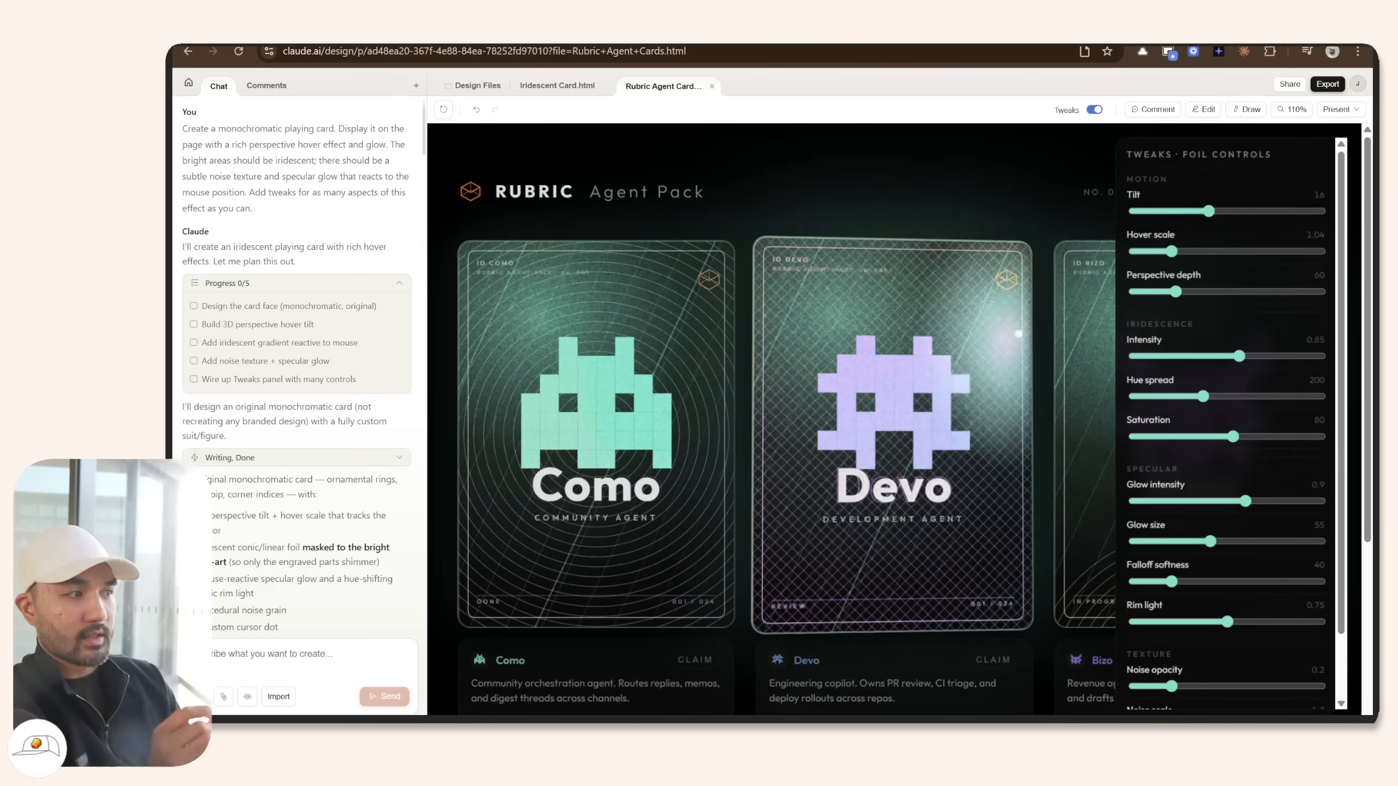
double_click(1123, 325)
left_click_drag(1241, 362, 1254, 362)
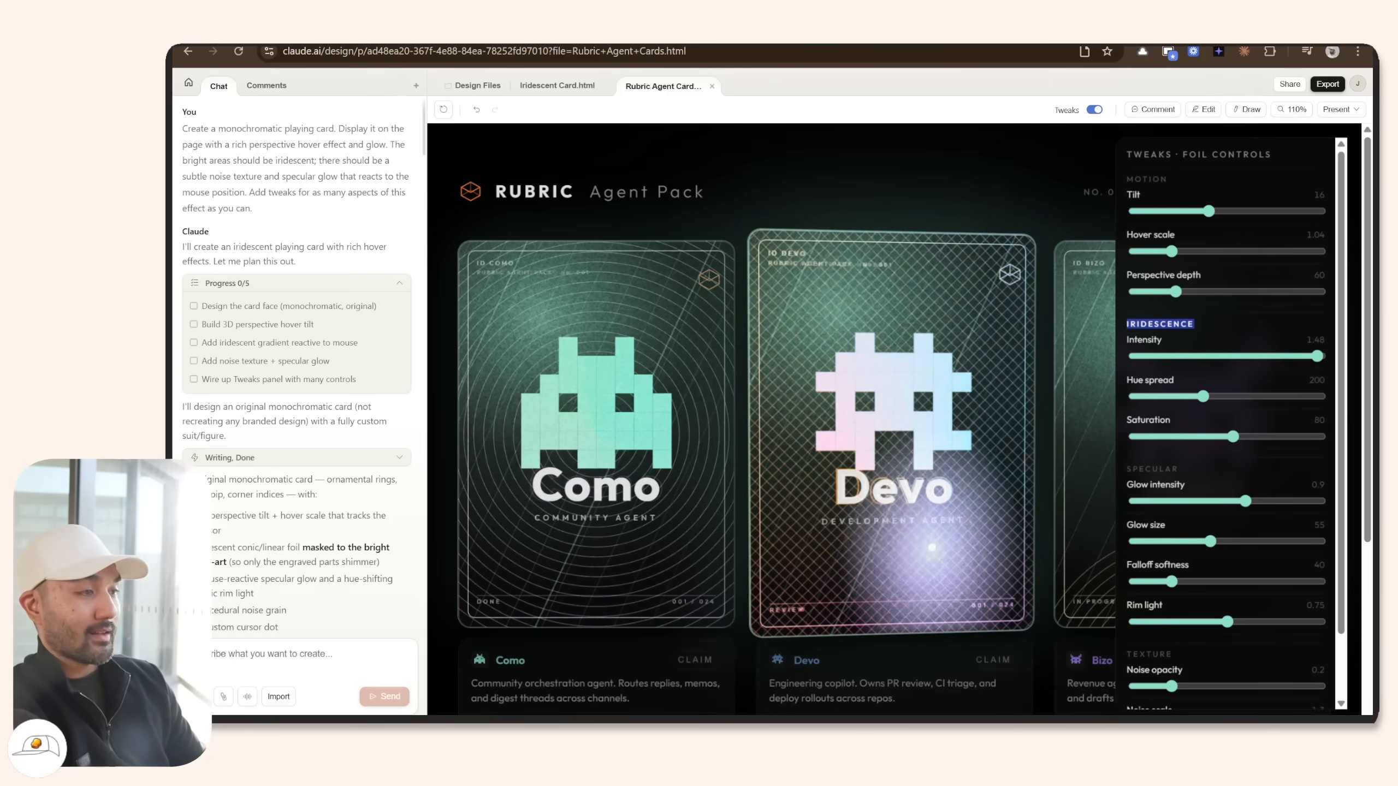
left_click_drag(1233, 437, 1359, 438)
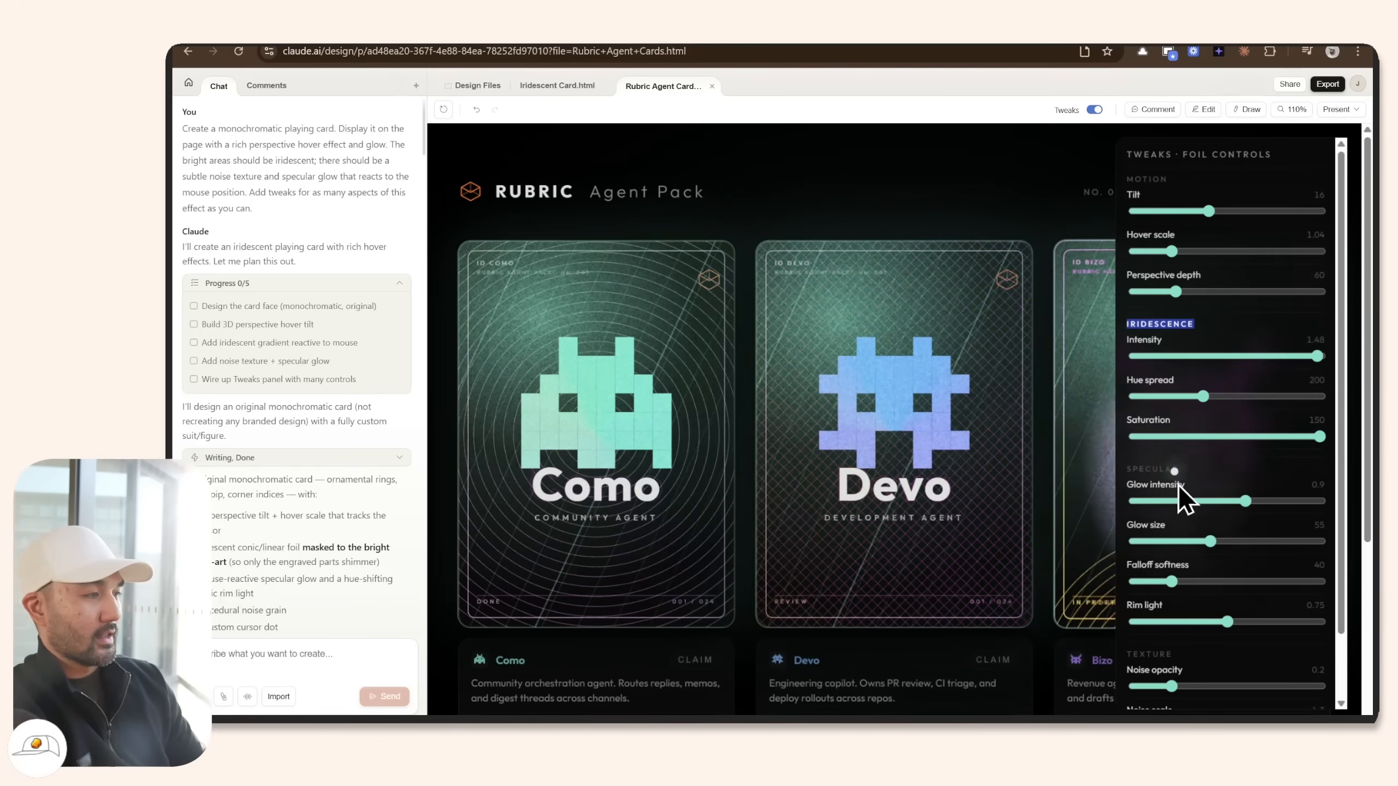
left_click_drag(1177, 255, 1274, 254)
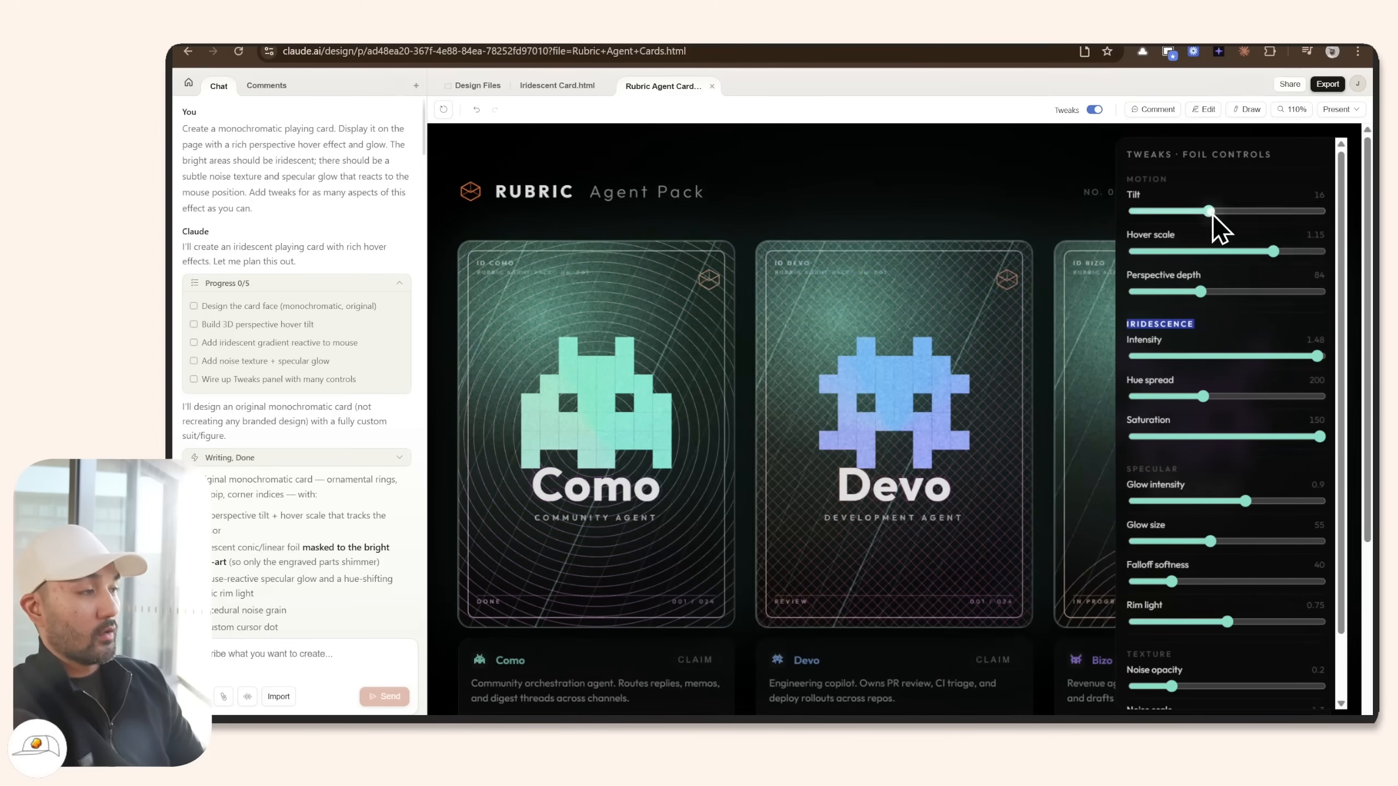
Increase the card tilt to 40 and the falloff softness to 108.
left_click_drag(1209, 211, 1320, 210)
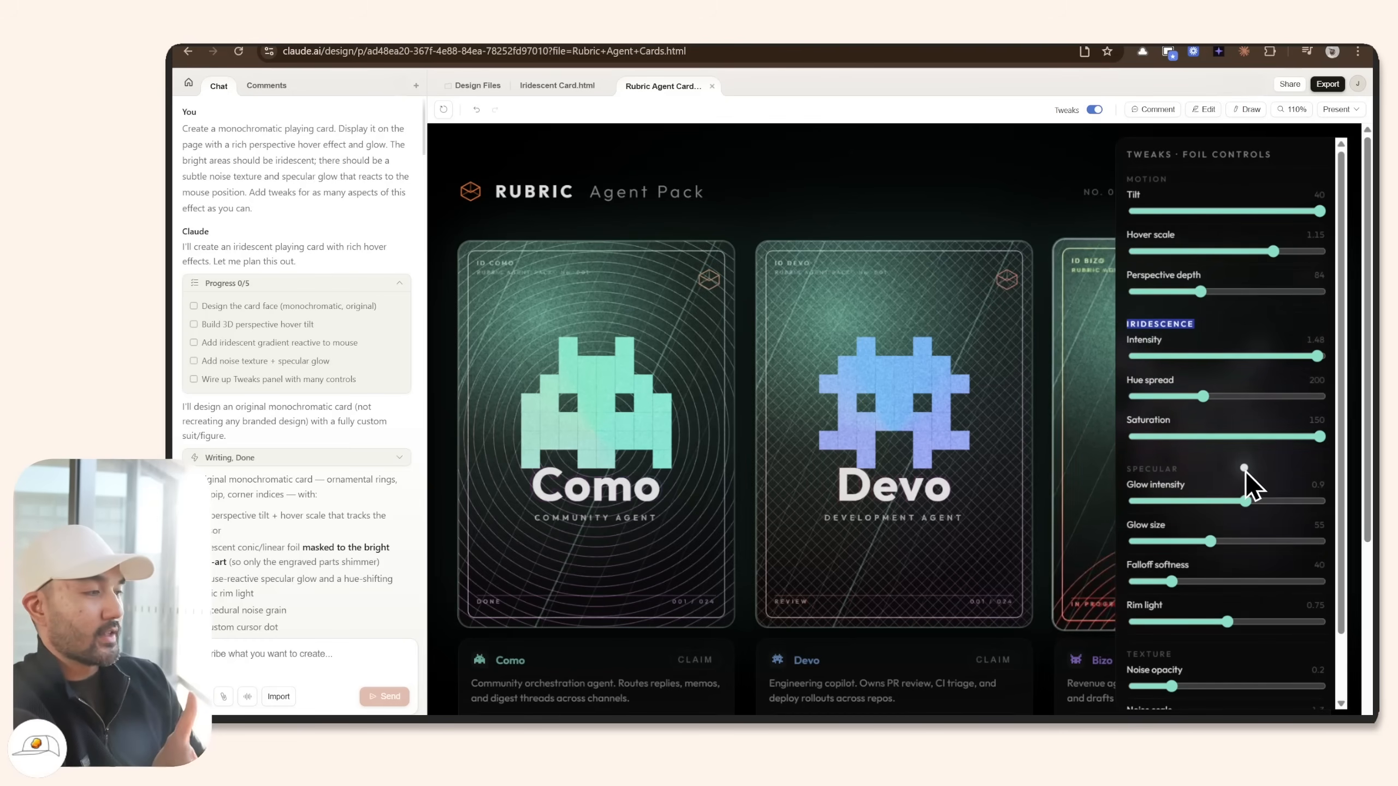
scroll(1245, 470, "down", 2)
left_click_drag(1171, 509, 1235, 508)
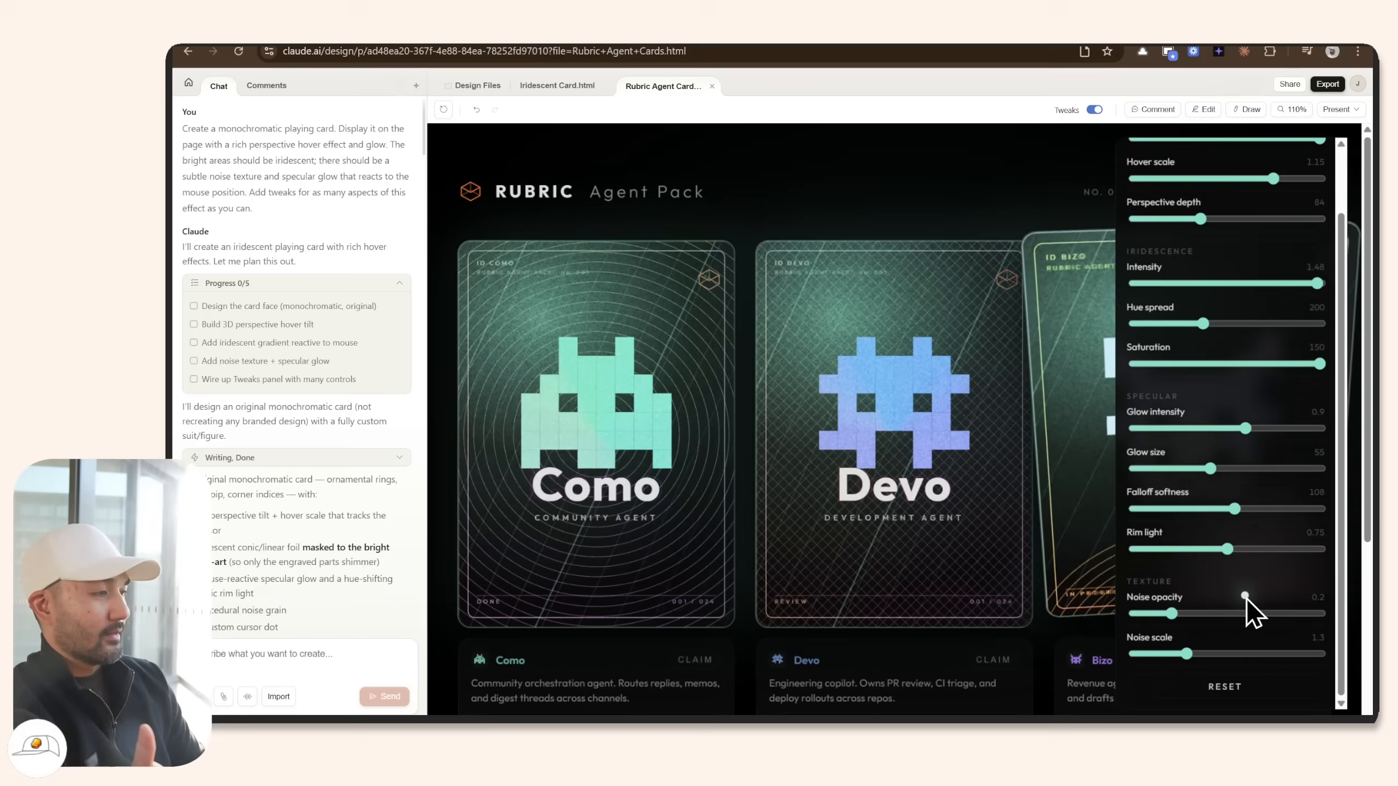
scroll(1247, 597, "up", 2)
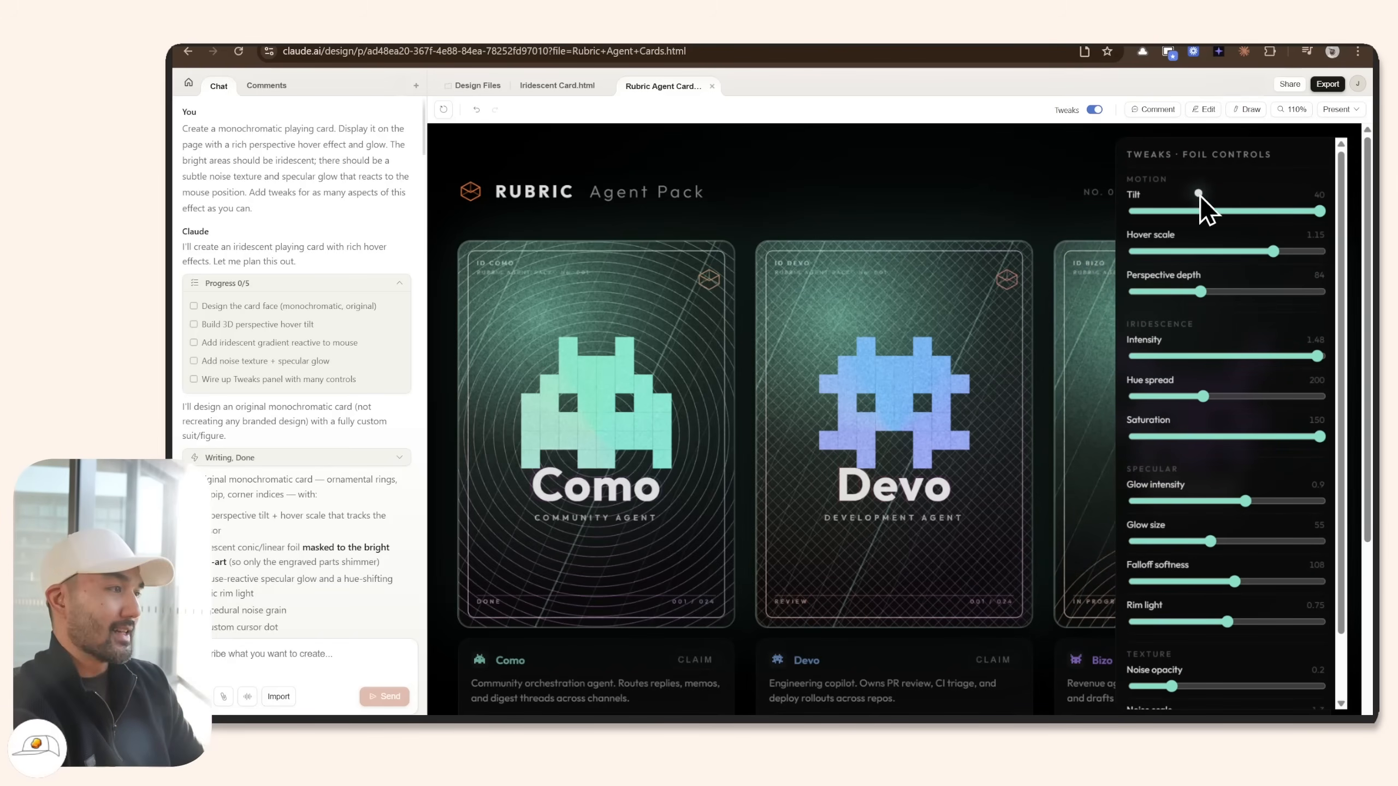
left_click(1159, 113)
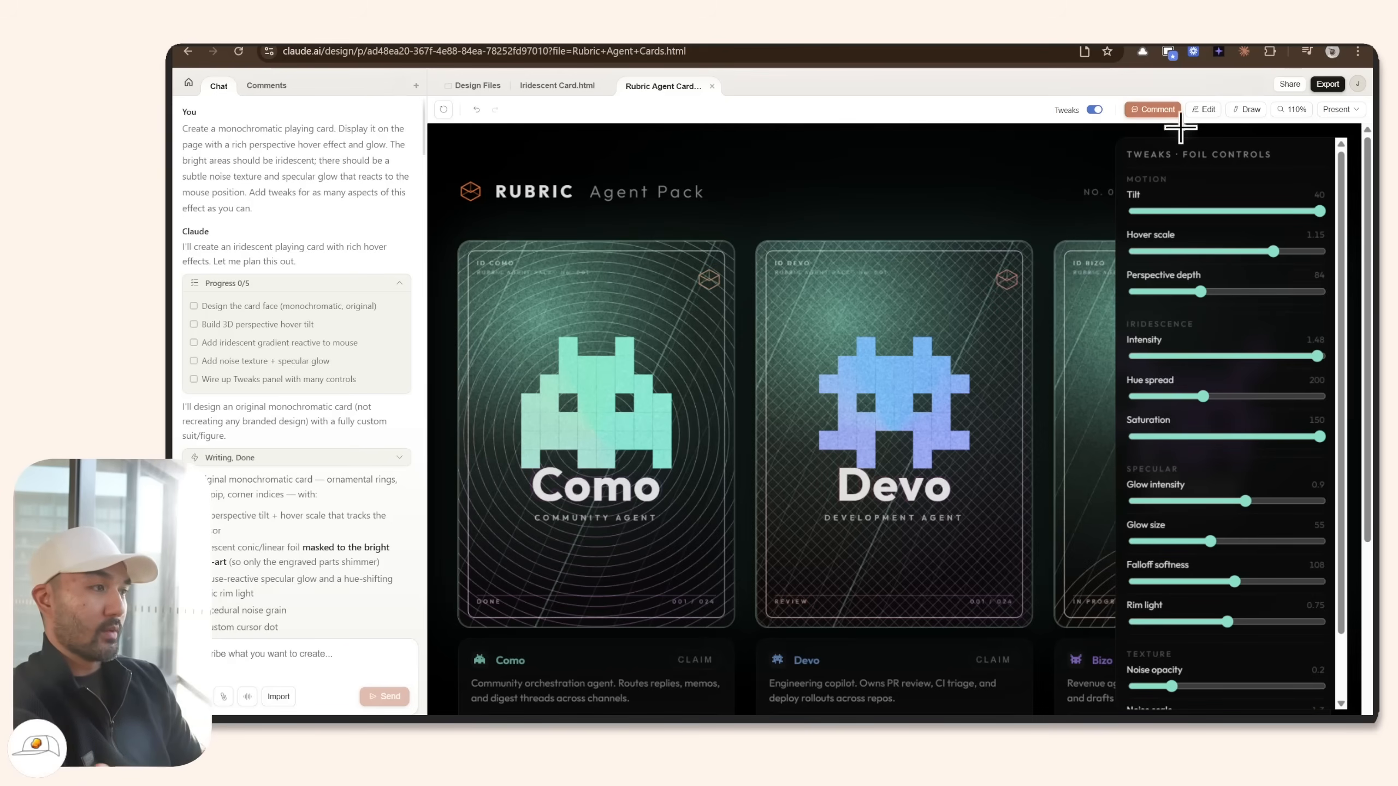
Set the page background to dark grey and the page font to sans-serif.
left_click(1203, 109)
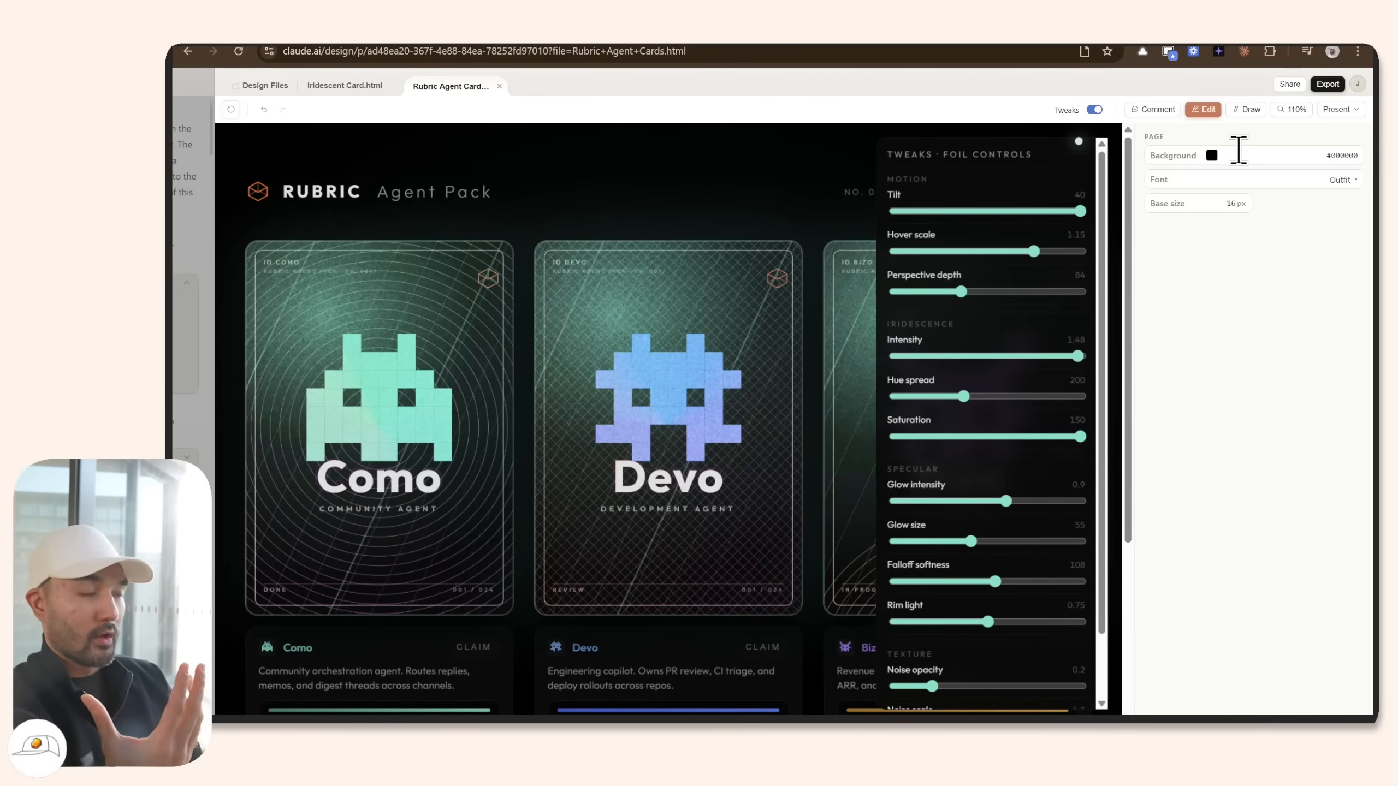
left_click(1211, 154)
left_click(1282, 177)
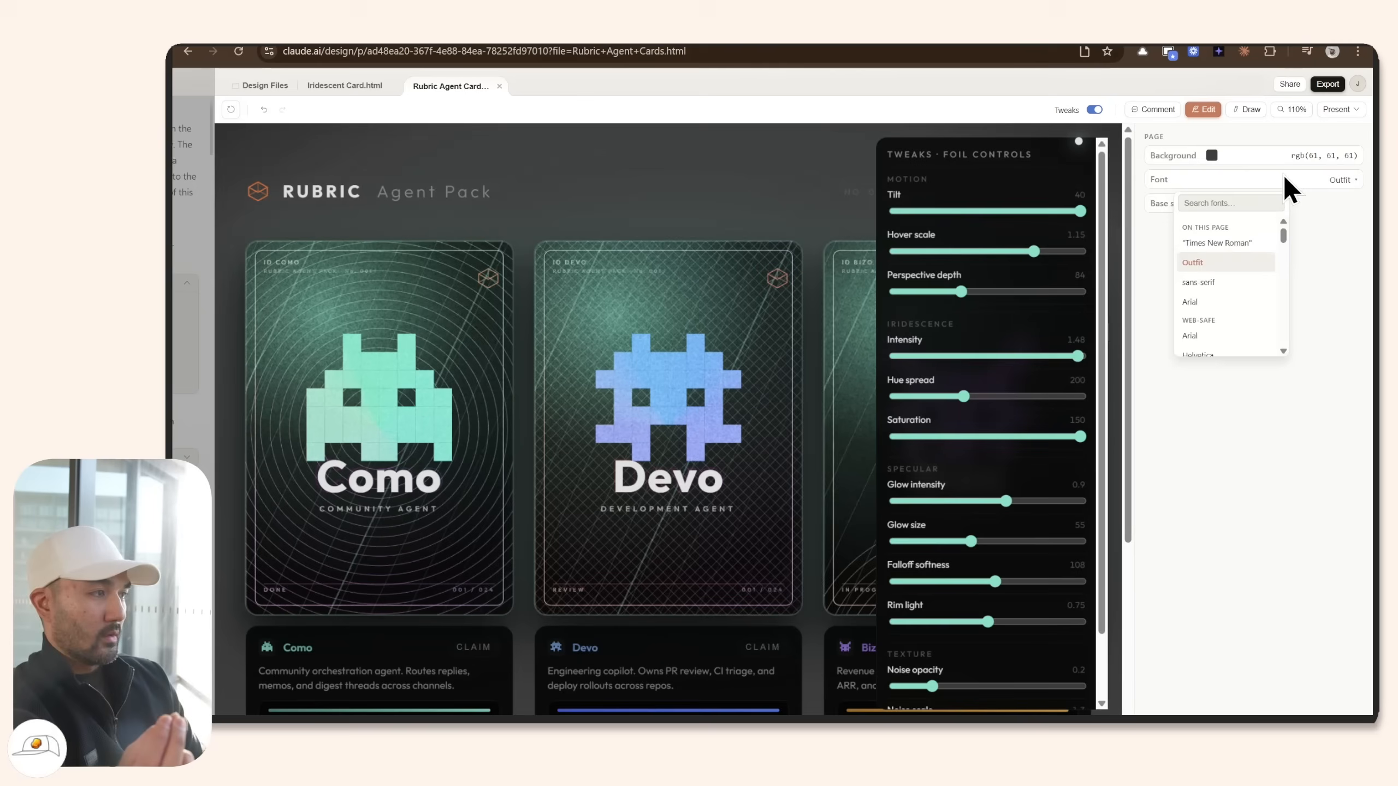
left_click(1218, 284)
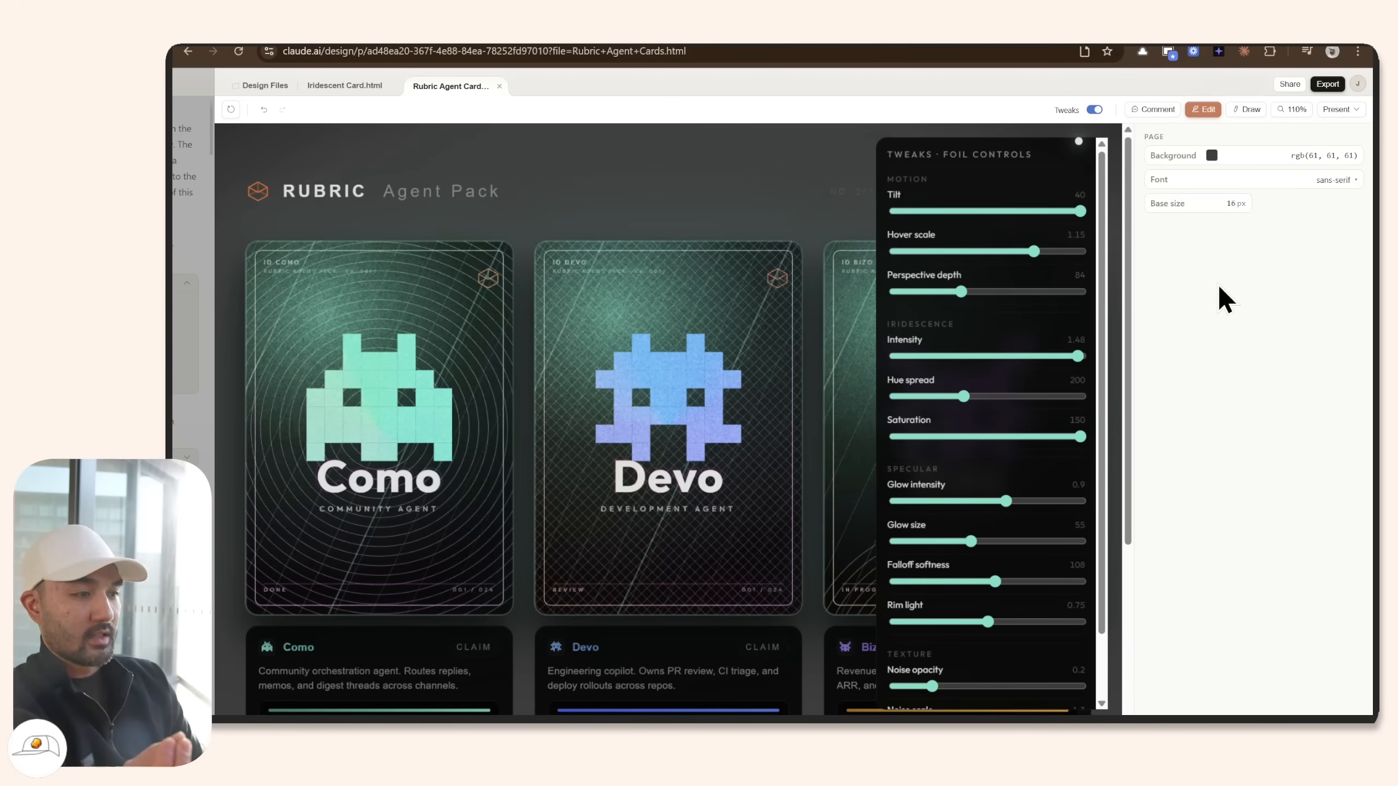
Review the font list leaving sans-serif unchanged, and enter annotation drawing mode.
left_click(1237, 179)
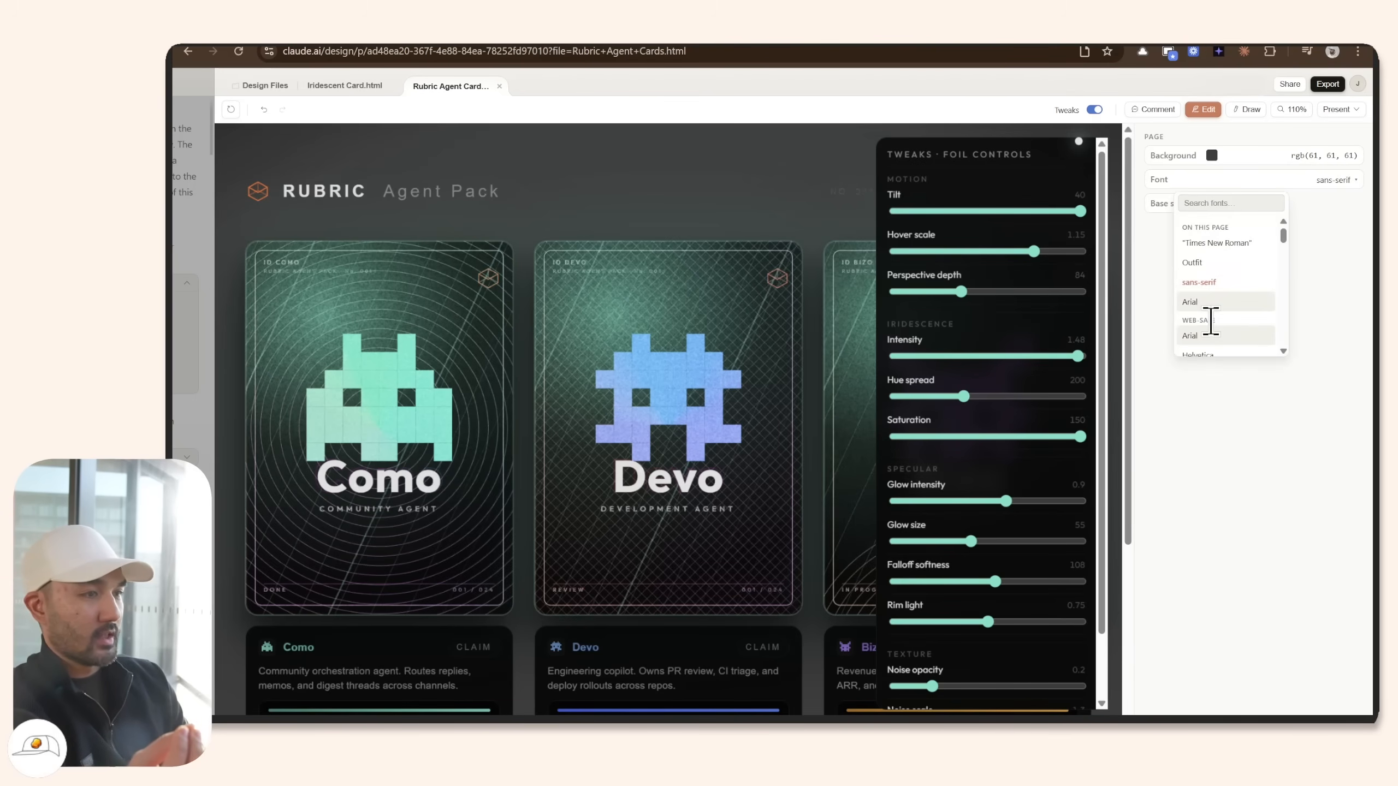
left_click(1219, 180)
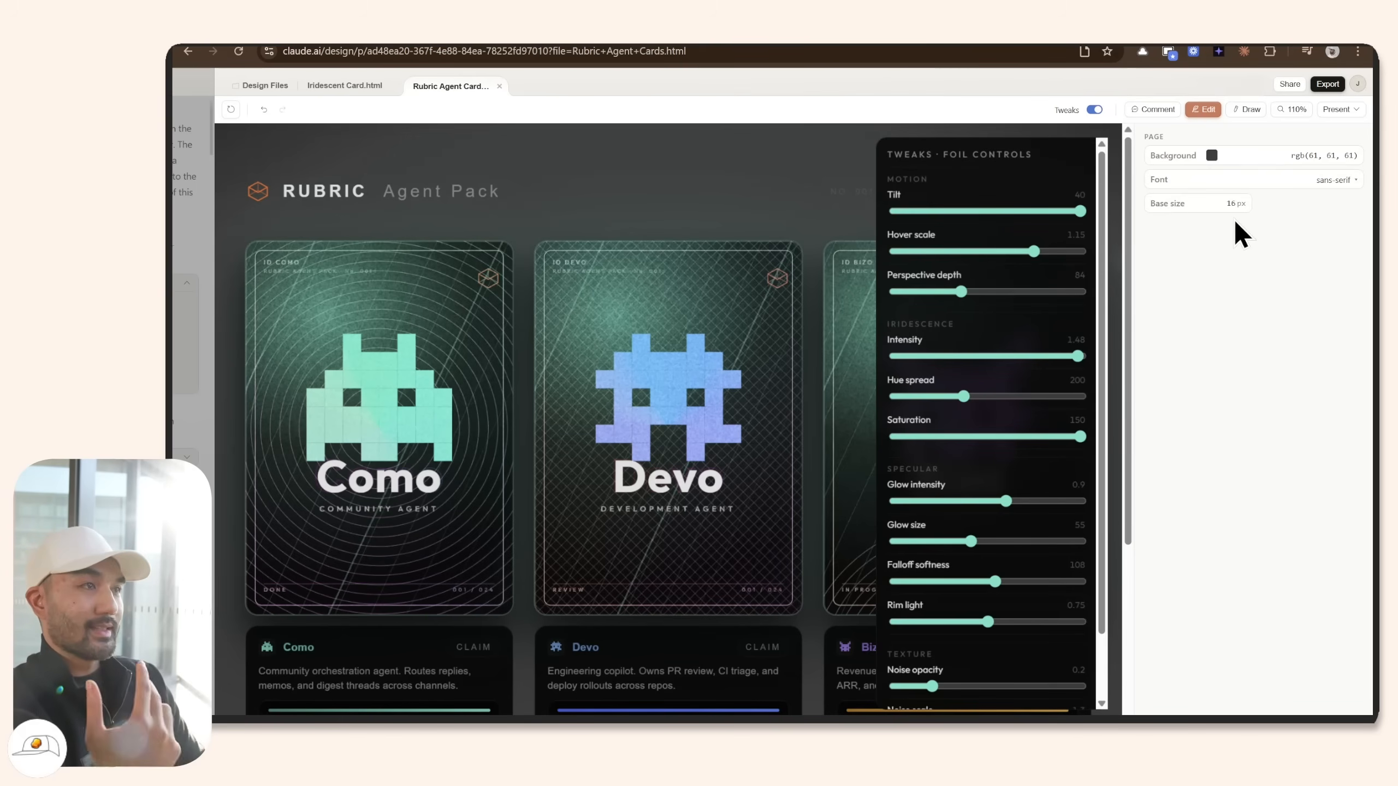
left_click(1240, 109)
Circle the Devo card freehand, send the note to Claude, then check which agents use last30days.
mouse_move(968, 176)
left_mouse_down()
mouse_move(830, 550)
mouse_move(998, 225)
mouse_move(944, 178)
left_mouse_up()
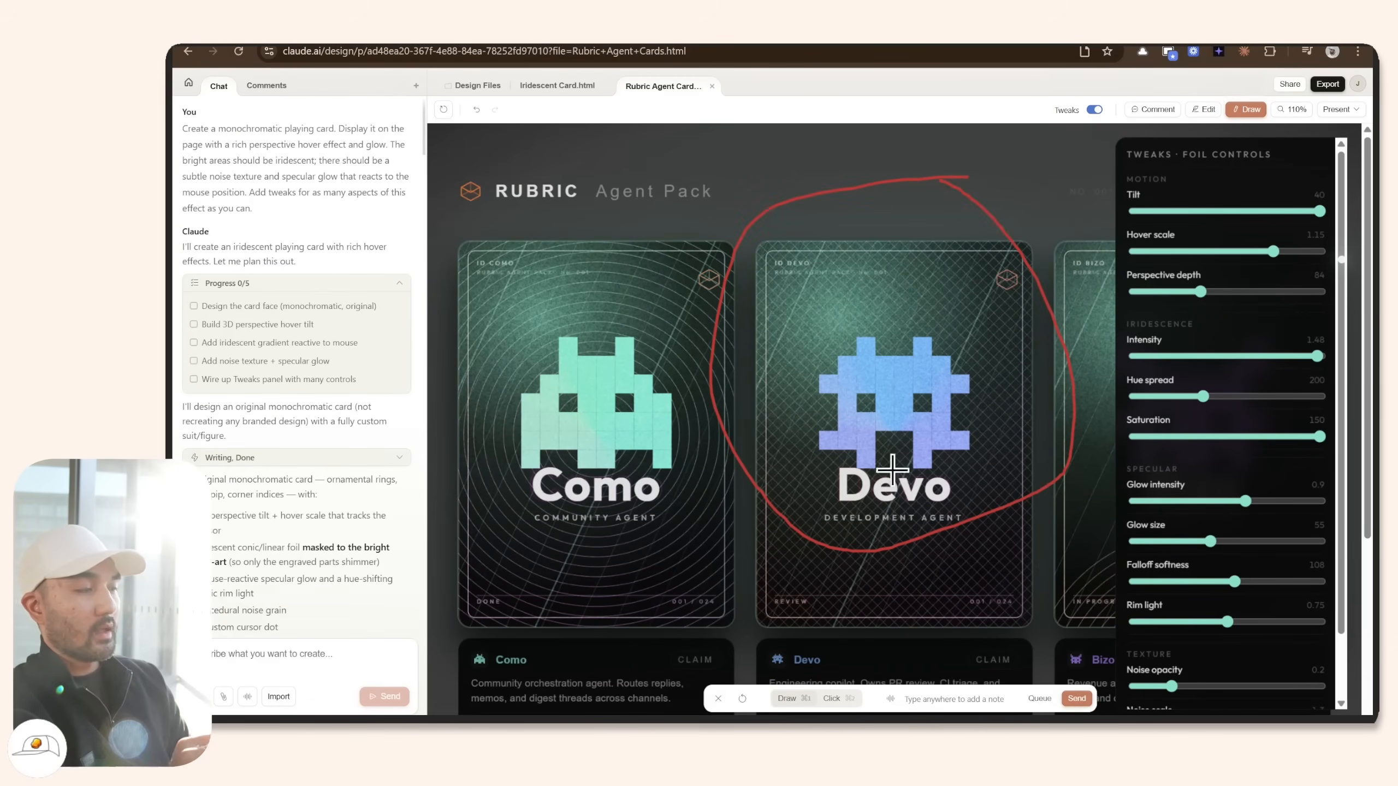
left_click(1077, 699)
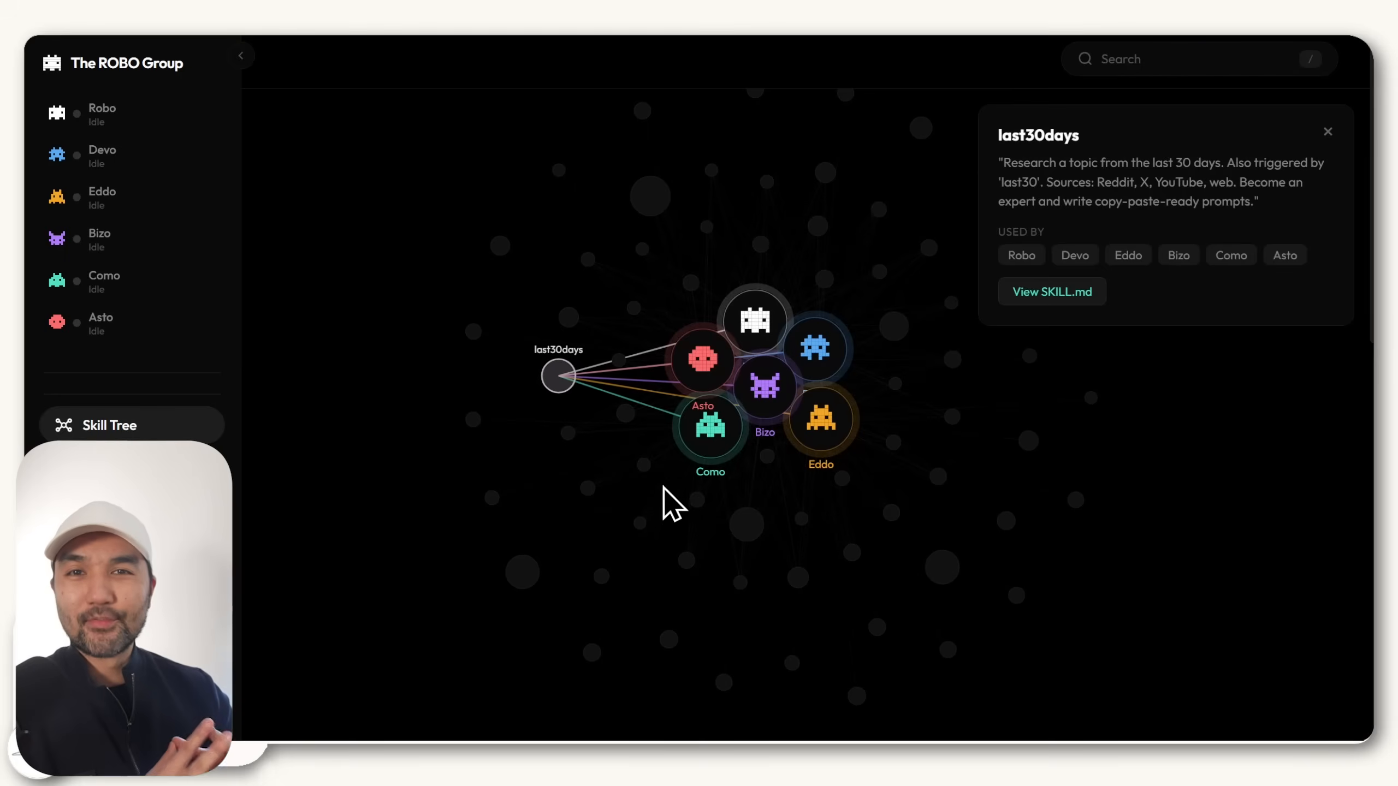
left_click(707, 367)
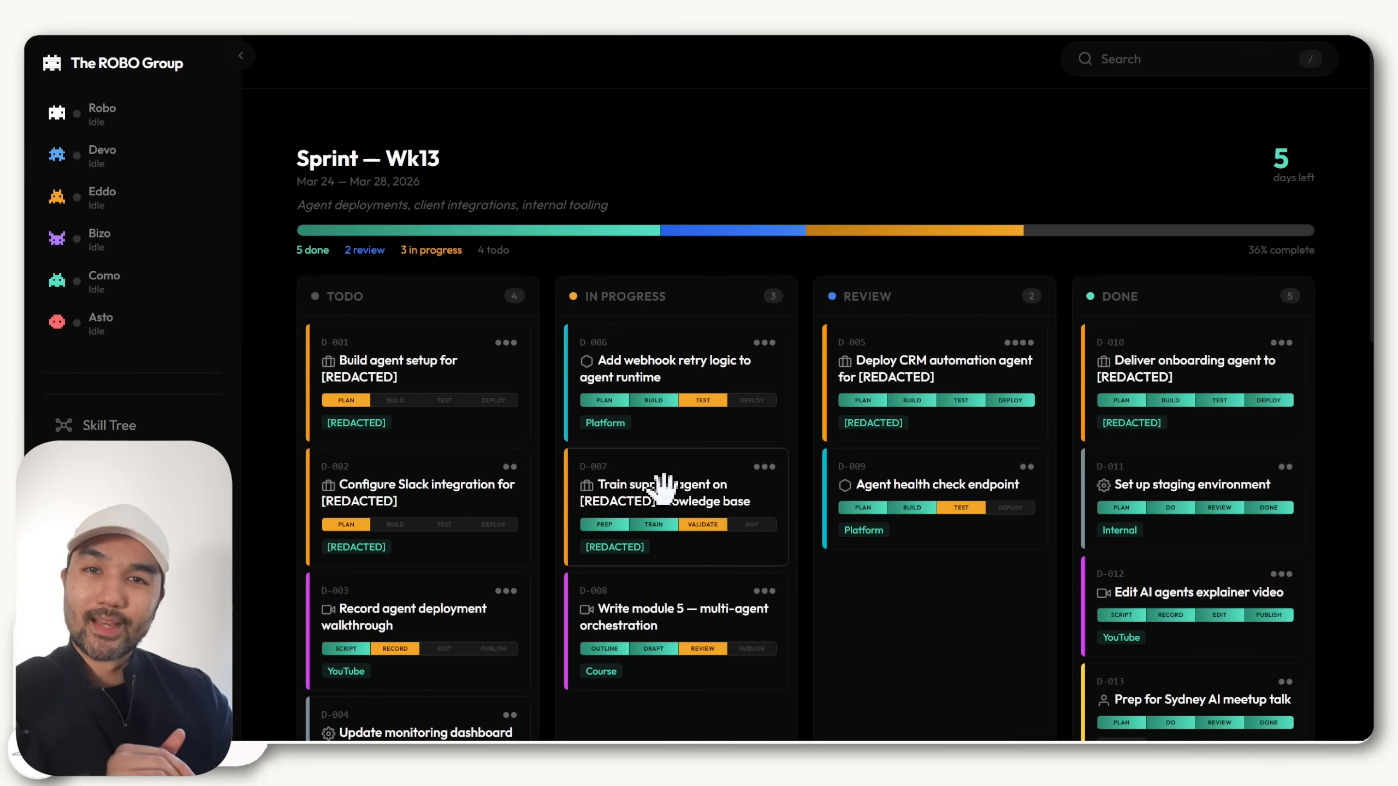
Move task card D-007 from In Progress into the Review column.
left_click_drag(663, 488, 867, 537)
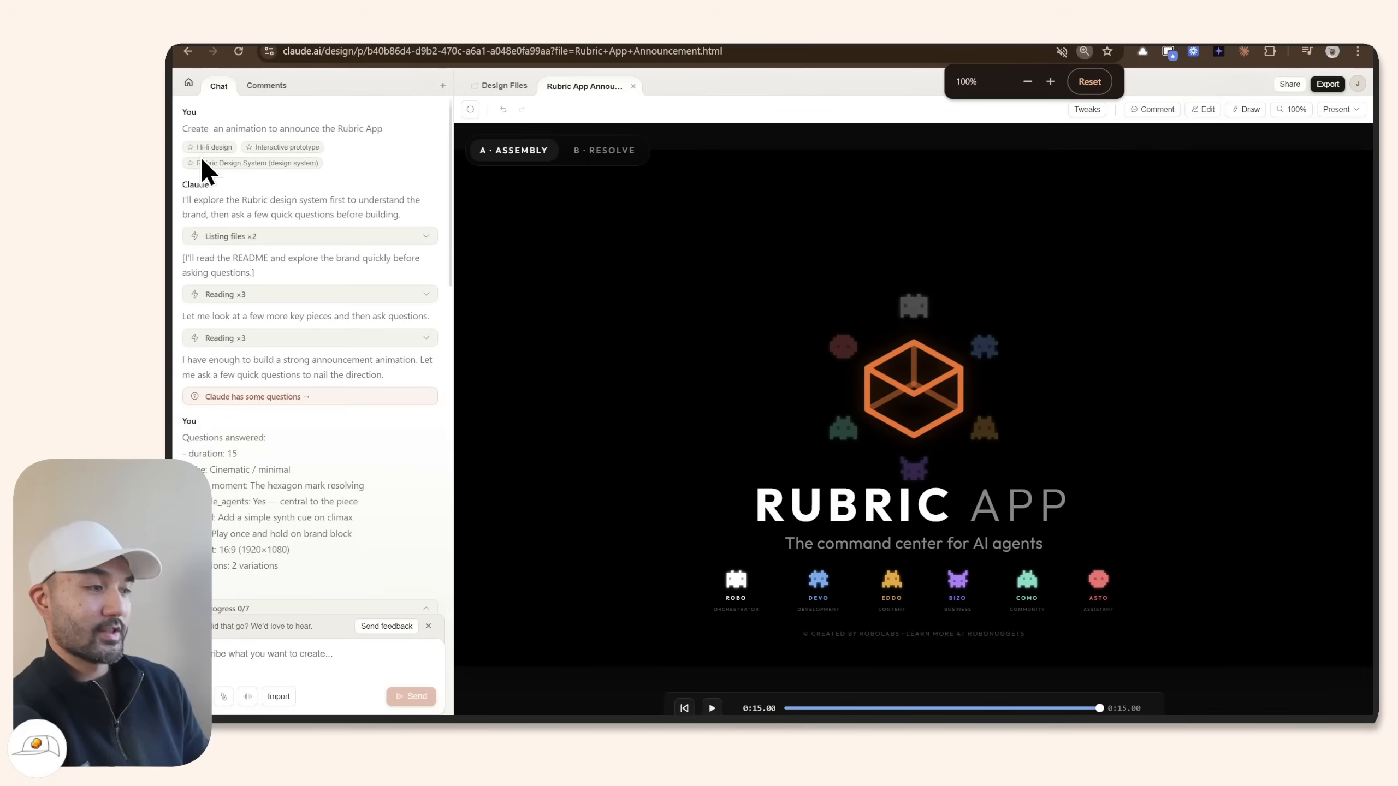
Zoom the page in and highlight the original animation request in the chat.
key("ctrl+plus")
key("ctrl+plus")
key("ctrl+plus")
key("ctrl+plus")
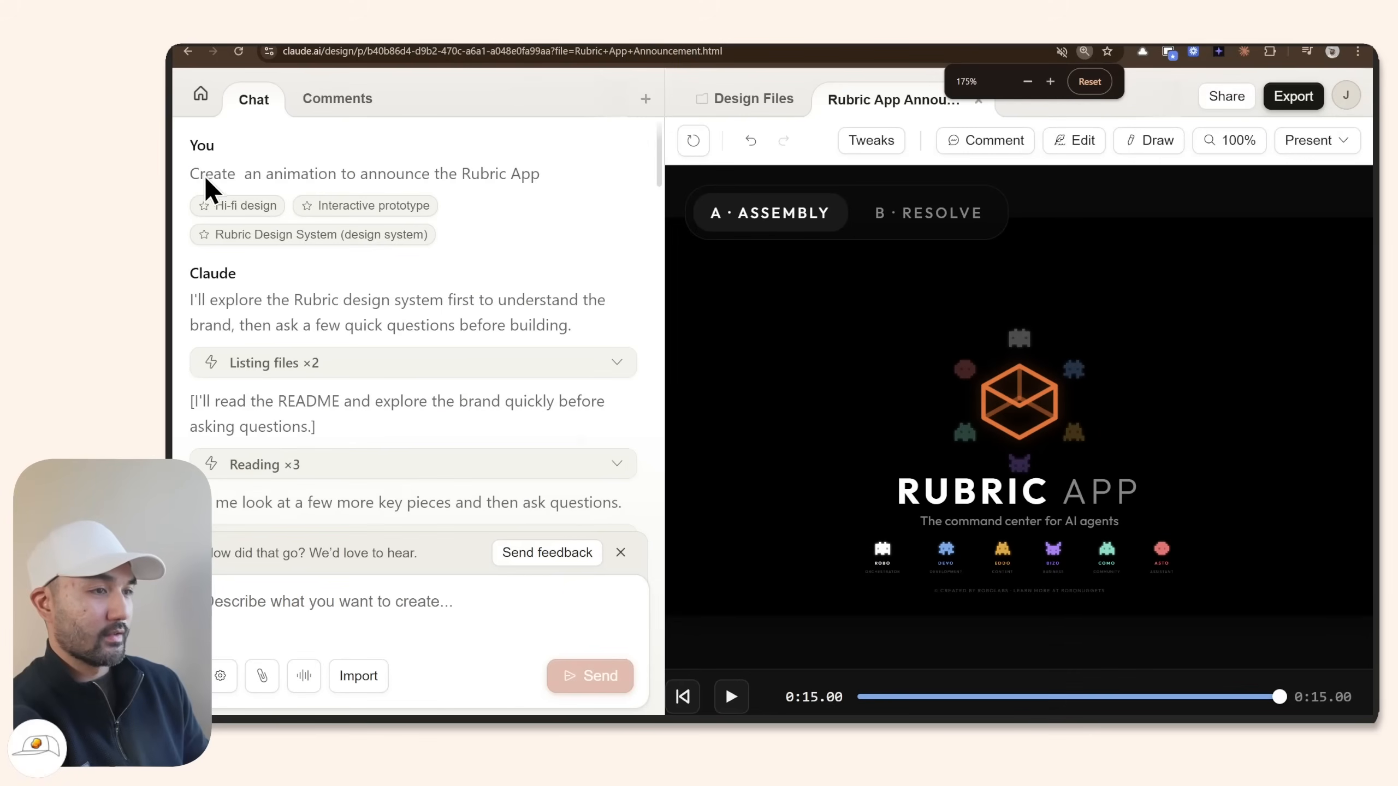
left_click_drag(192, 173, 514, 177)
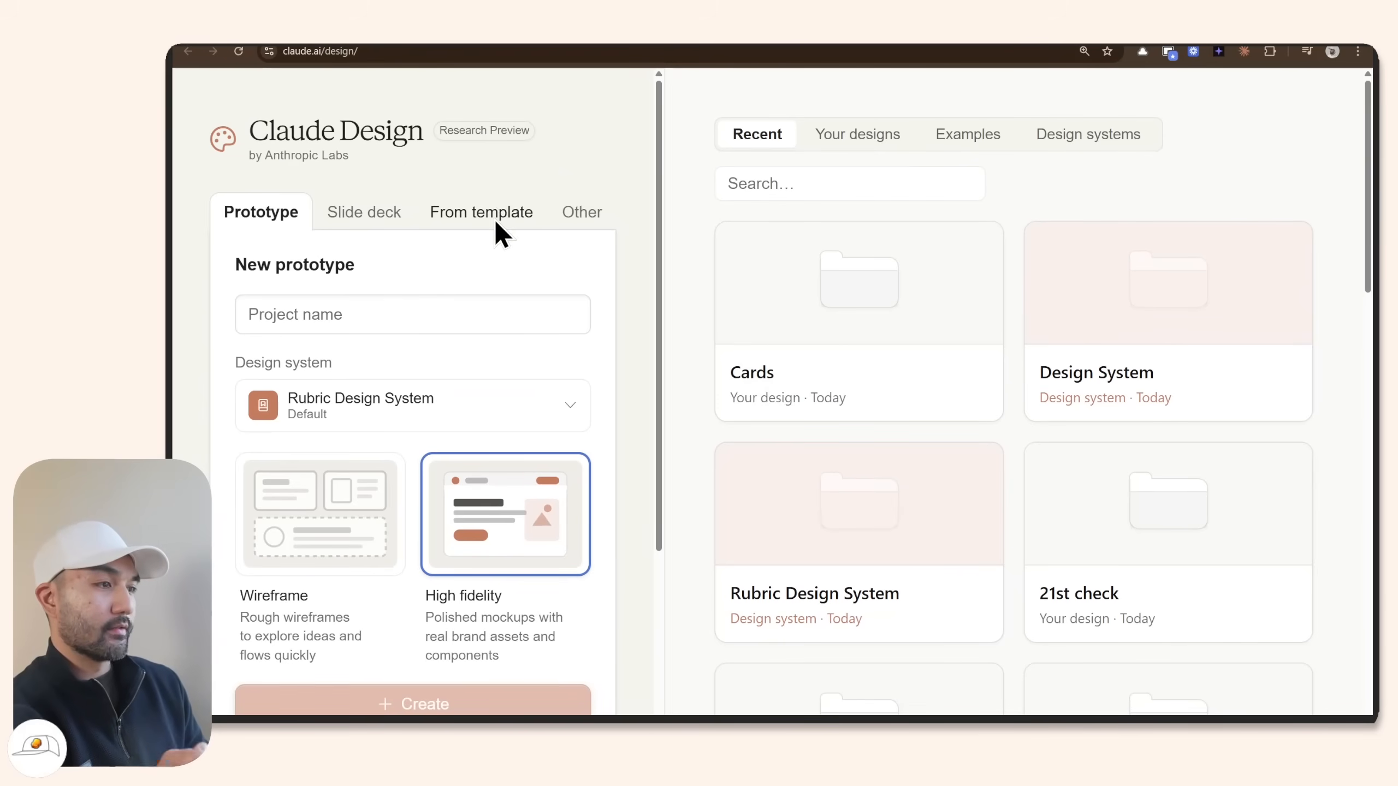
Create a new project named 'Test' from the Animation template.
left_click(496, 212)
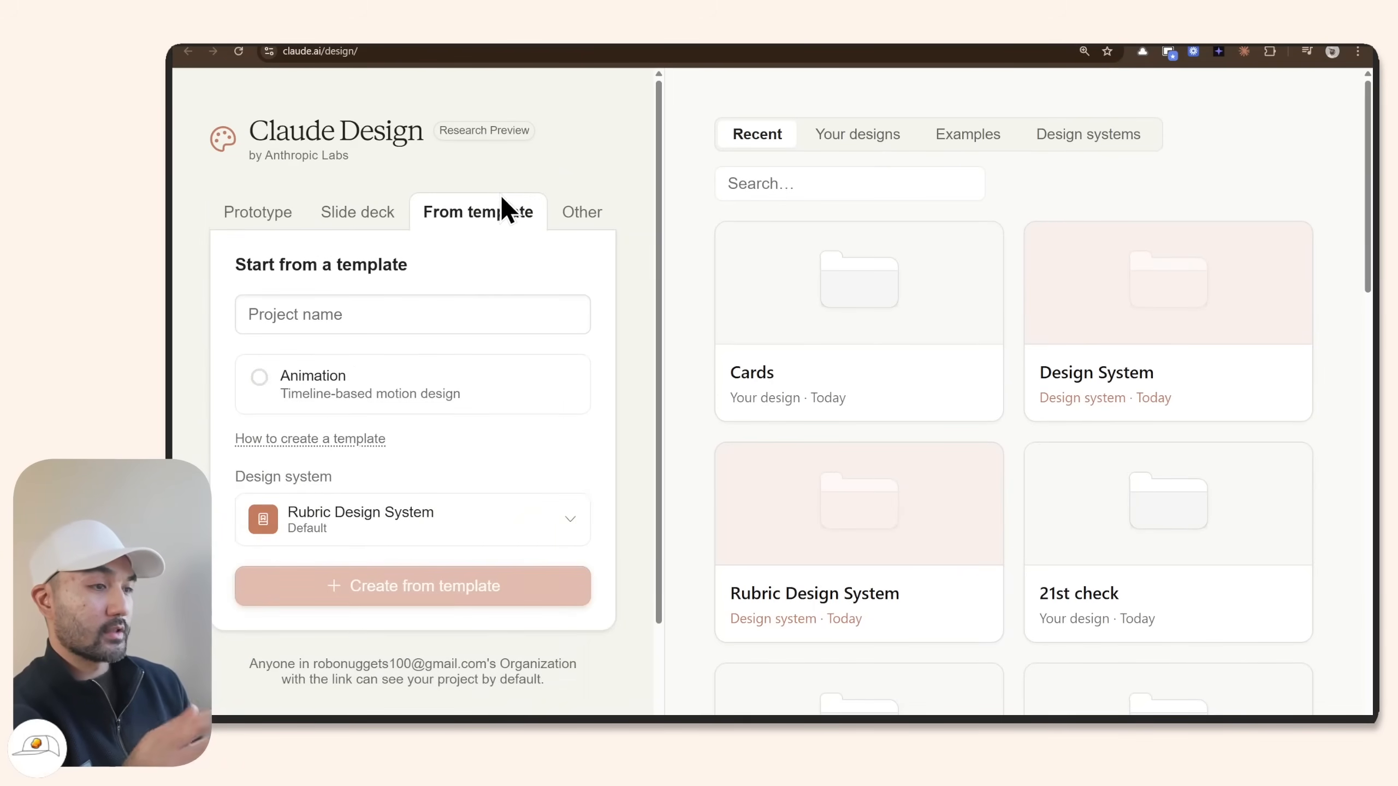
left_click(258, 386)
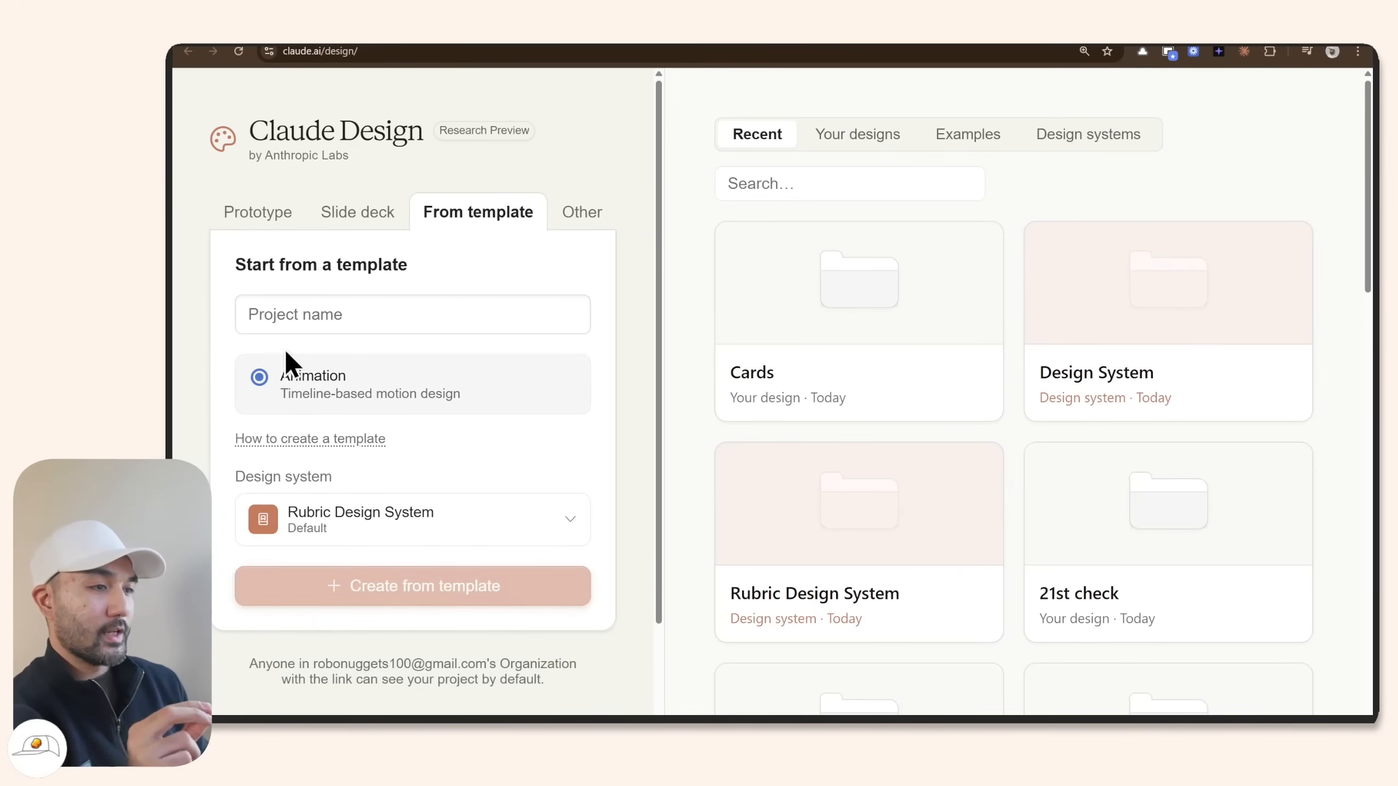
left_click(297, 315)
type("Test")
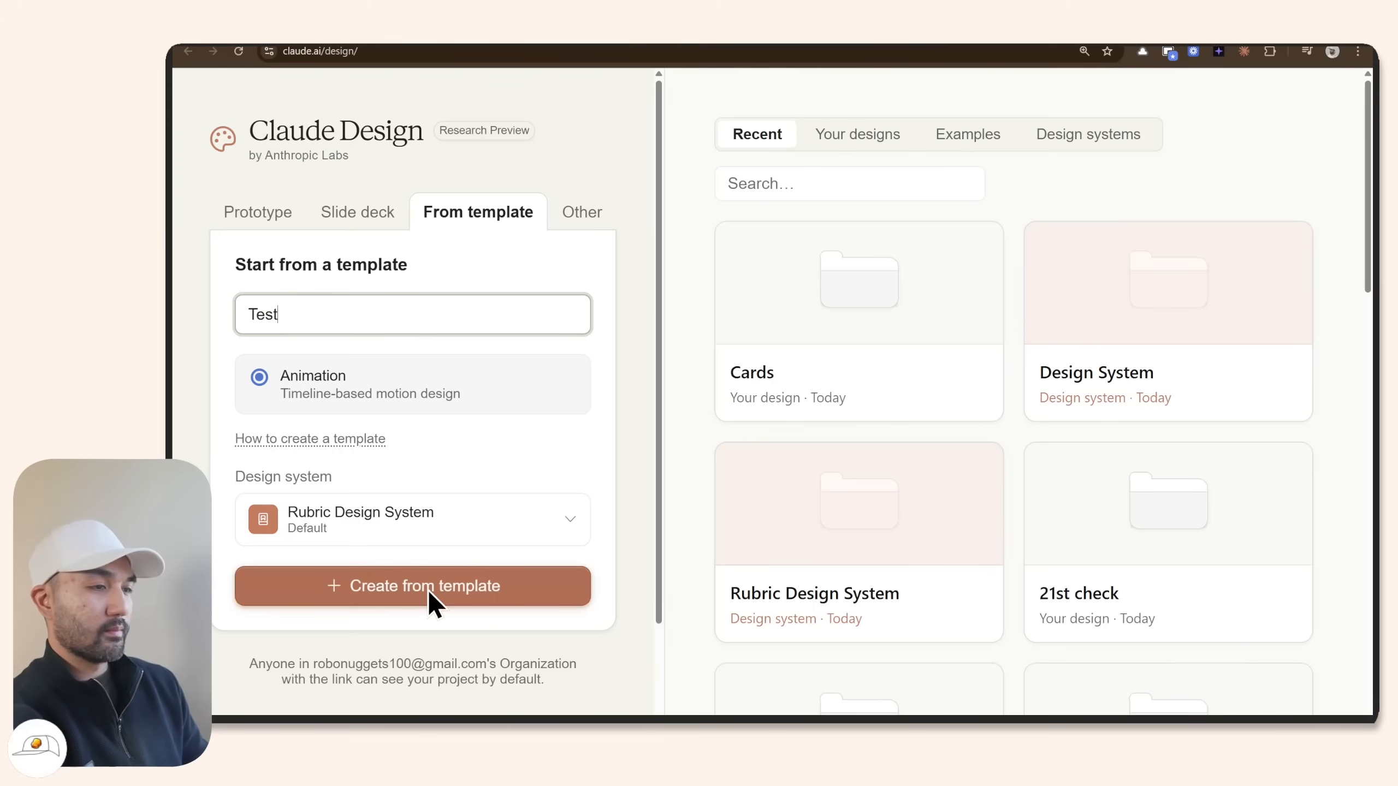
left_click(430, 592)
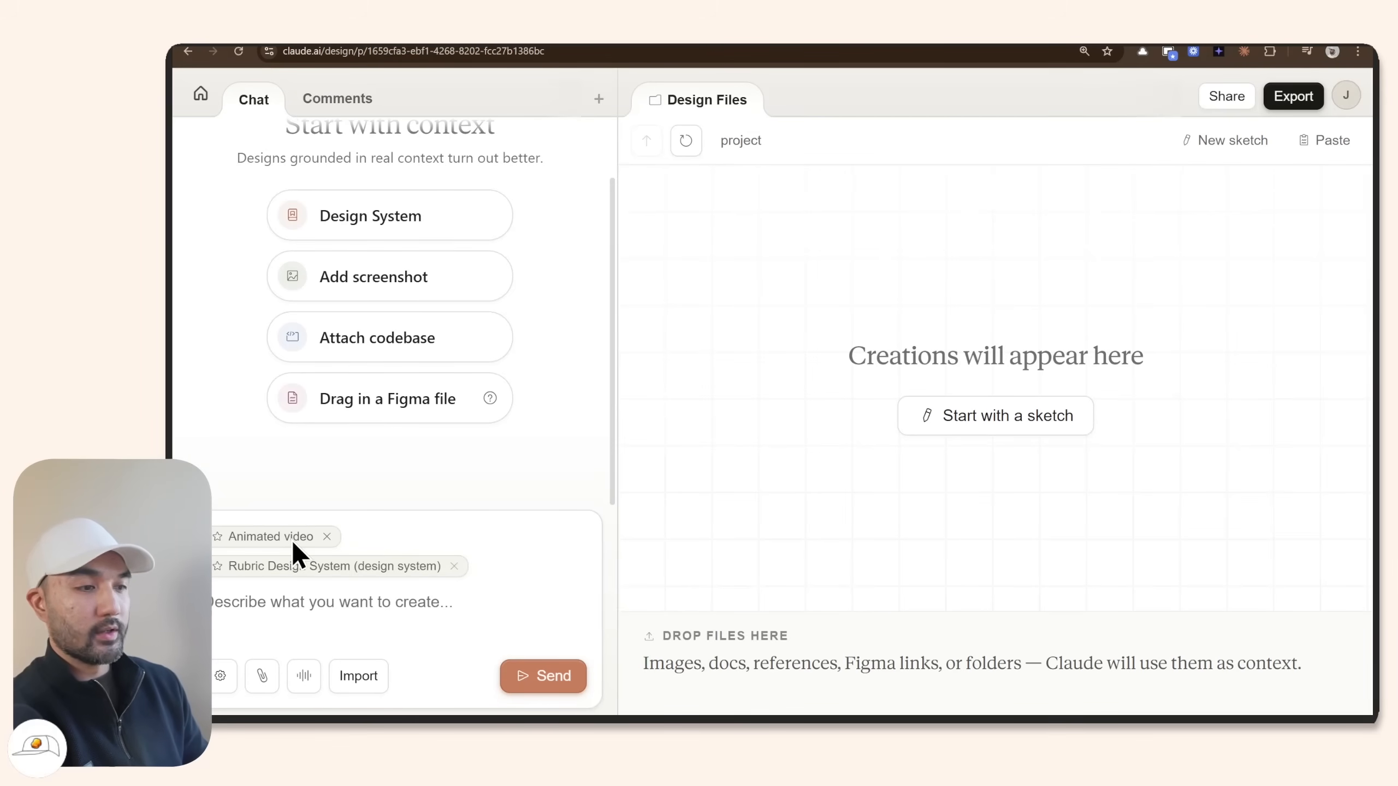
mouse_move(281, 541)
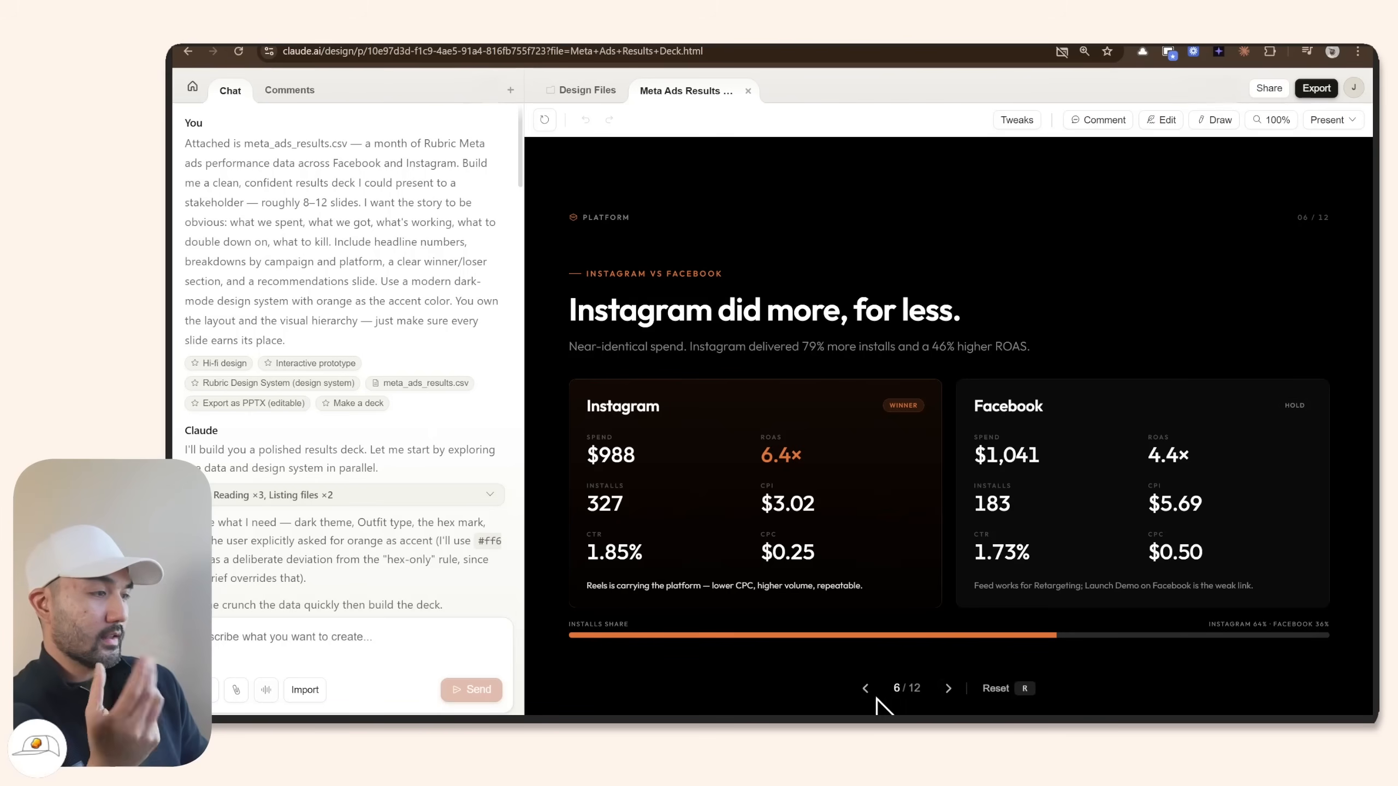
Step back to the spend allocation slide and review the attached meta_ads_results.csv data.
left_click(864, 691)
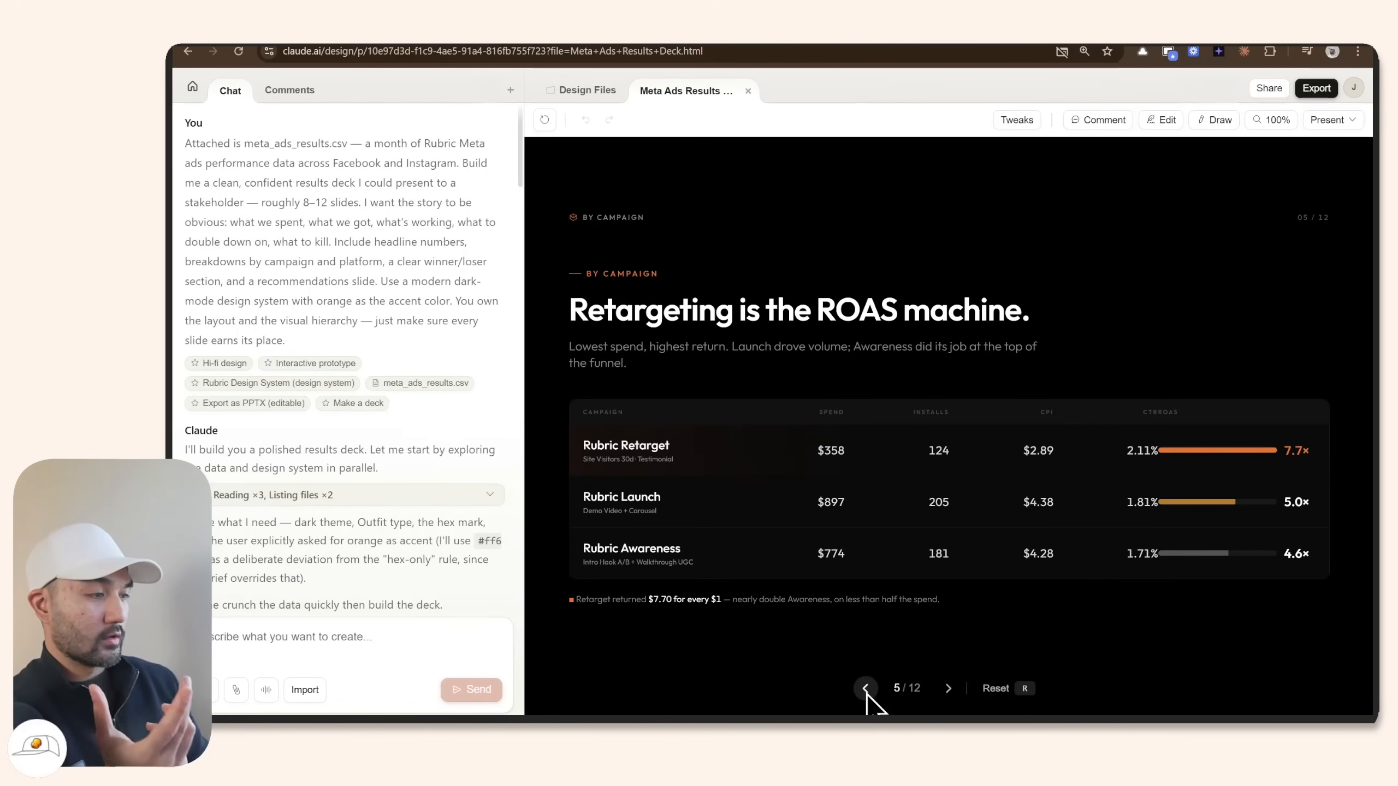
left_click(865, 689)
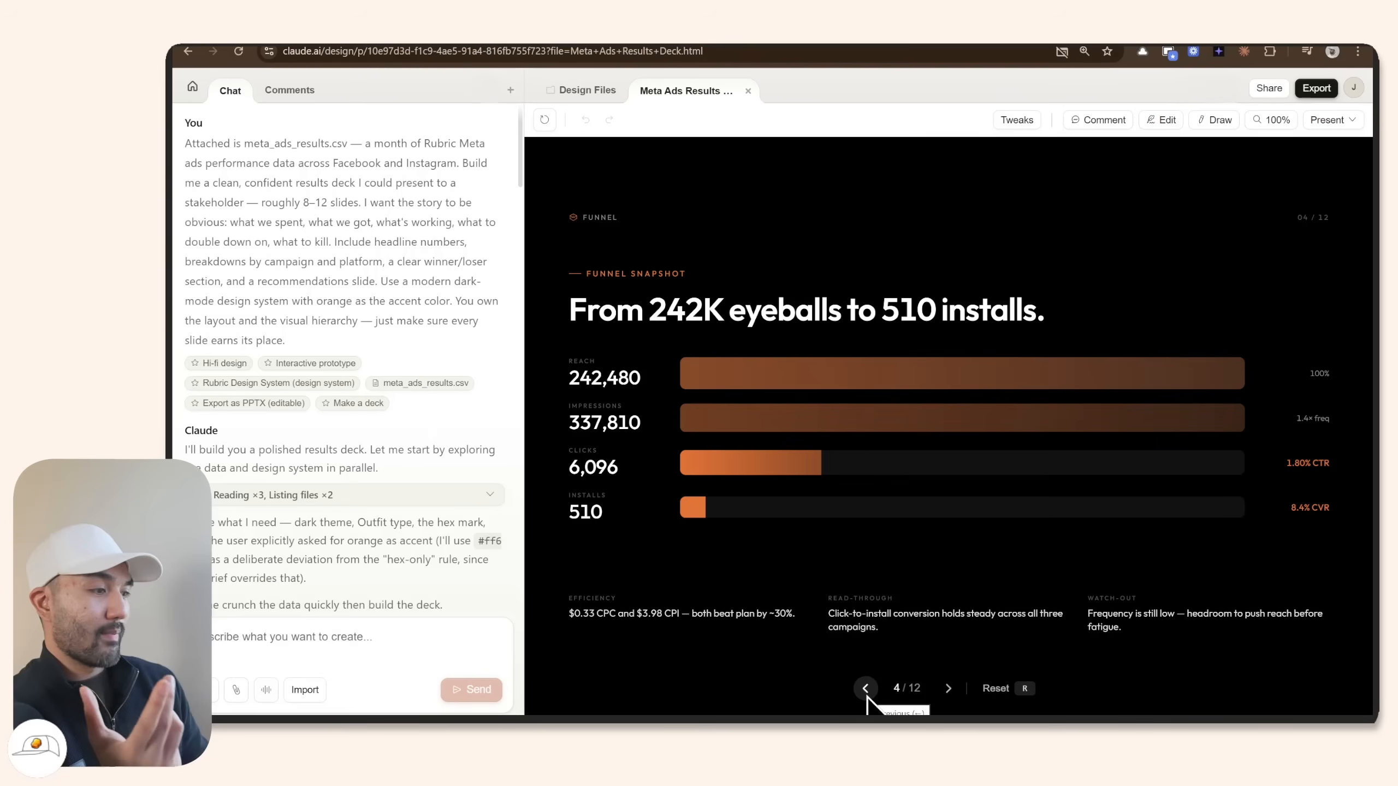
left_click(866, 689)
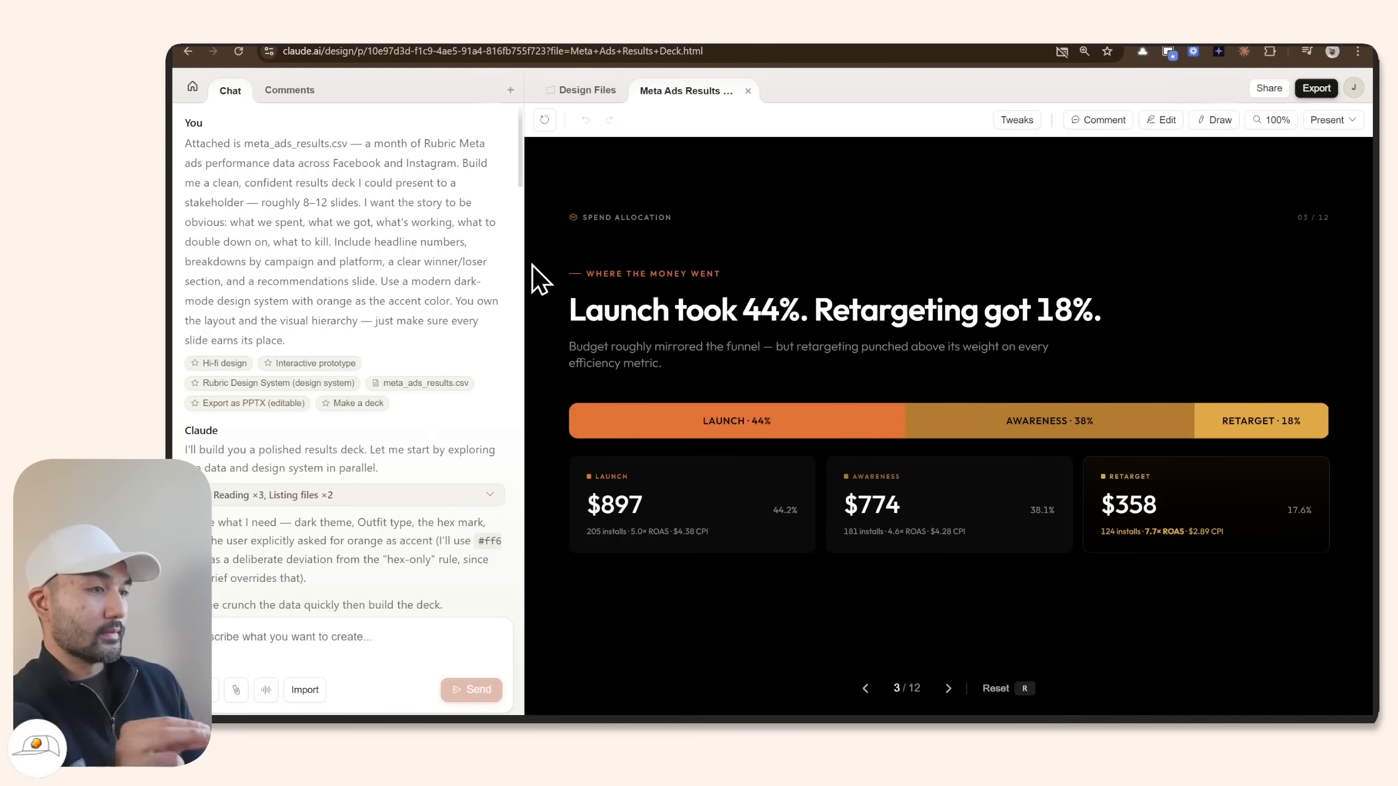
left_click_drag(253, 146, 246, 145)
left_click_drag(887, 157, 885, 175)
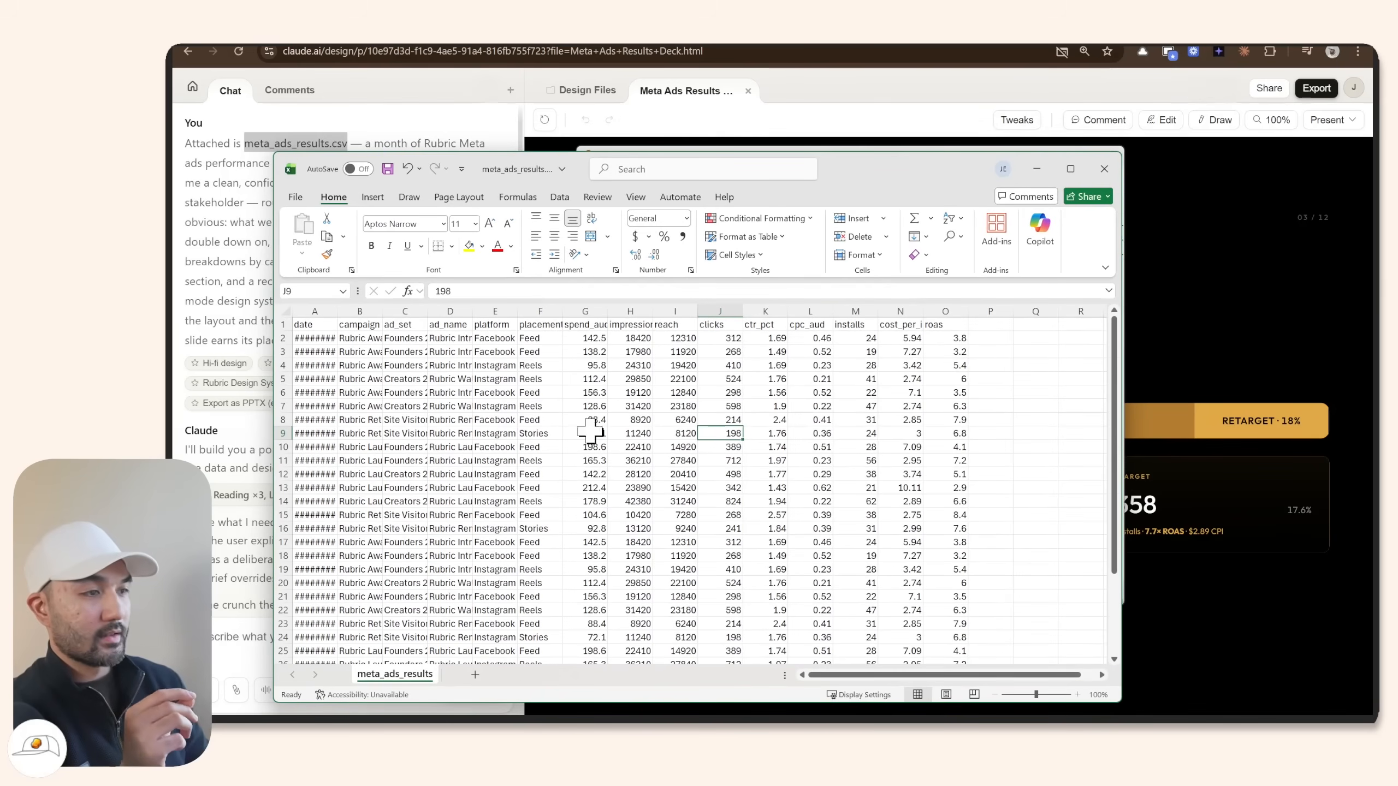
left_click(240, 451)
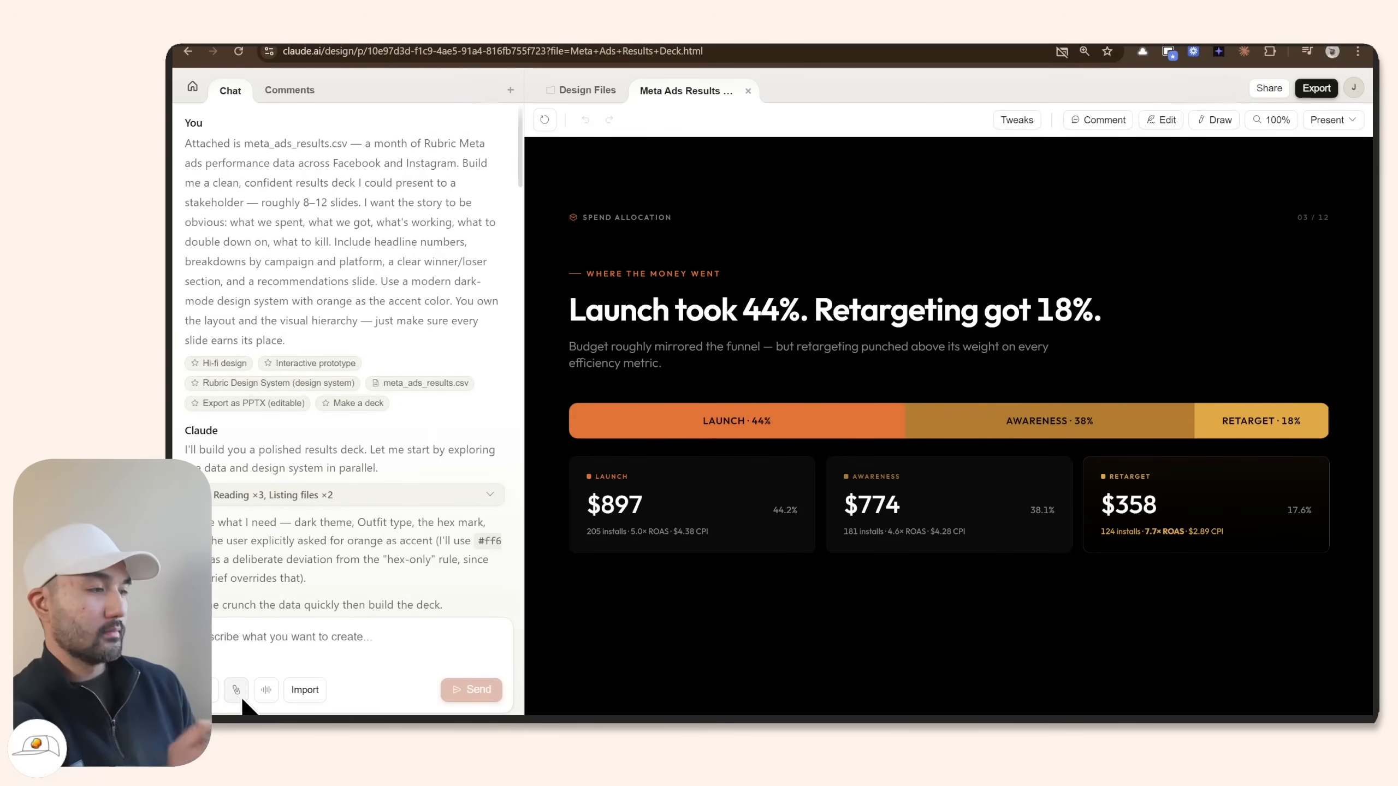
left_click_drag(263, 182, 330, 321)
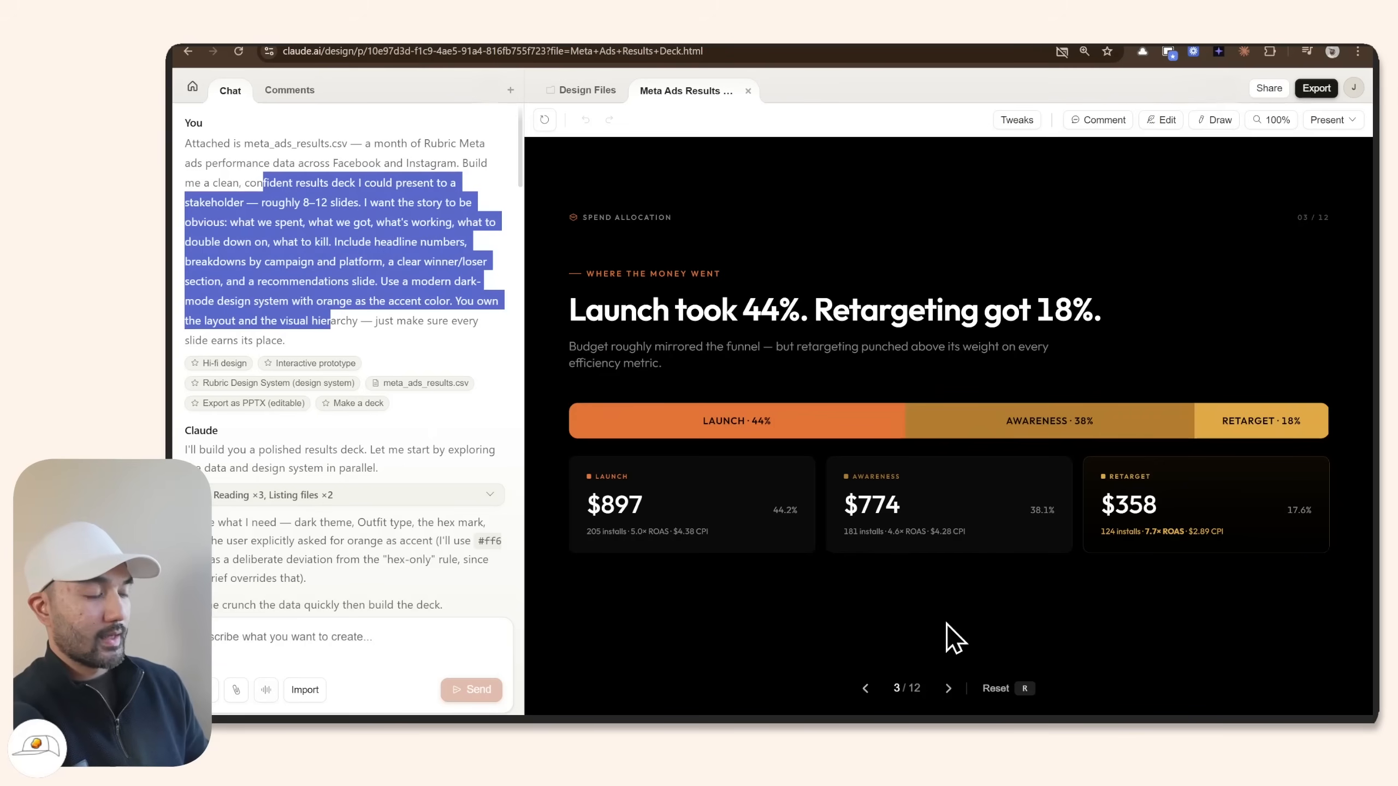
Advance through the funnel, By Campaign, Instagram vs Facebook, placements, audiences and winners slides.
left_click(949, 689)
left_click(949, 689)
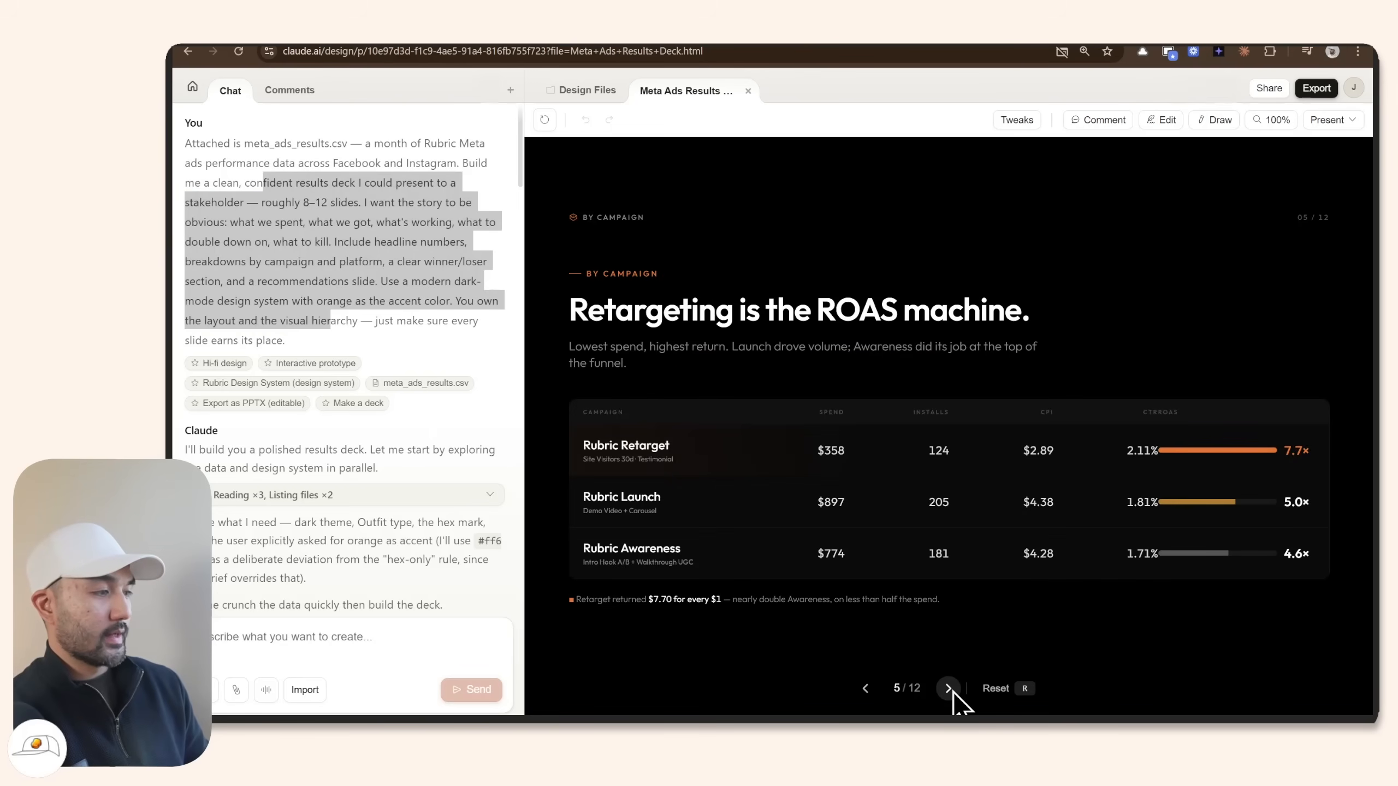
left_click(949, 689)
left_click(949, 689)
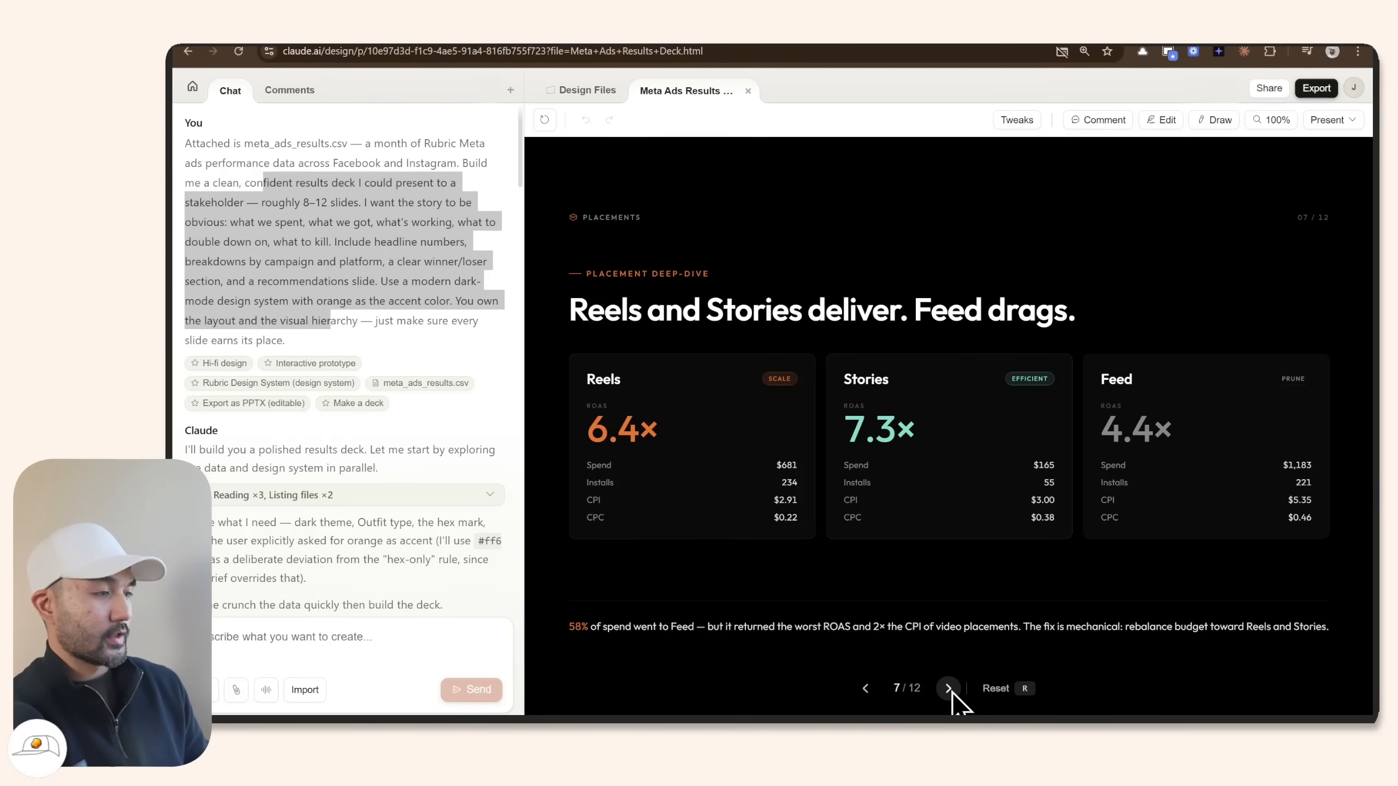
left_click(949, 689)
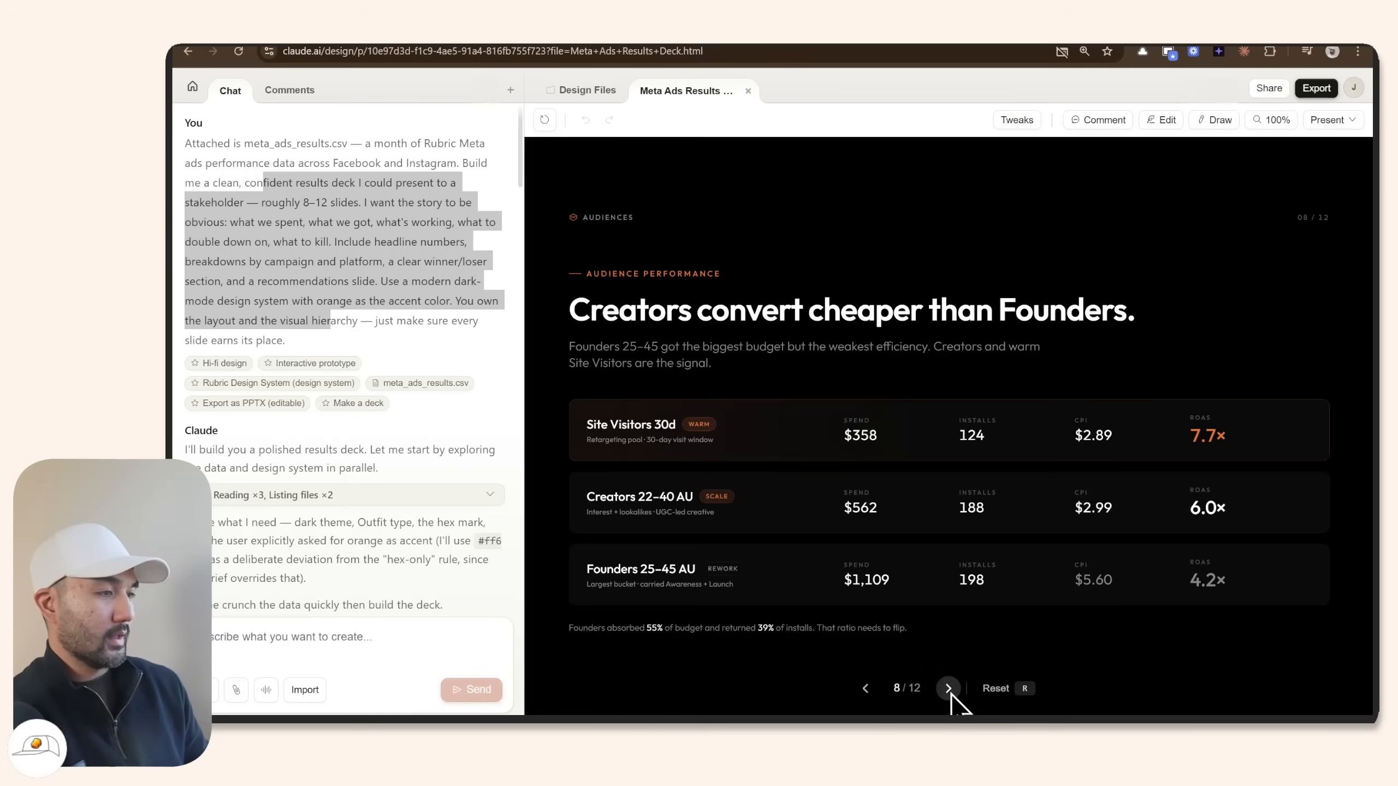
left_click(949, 689)
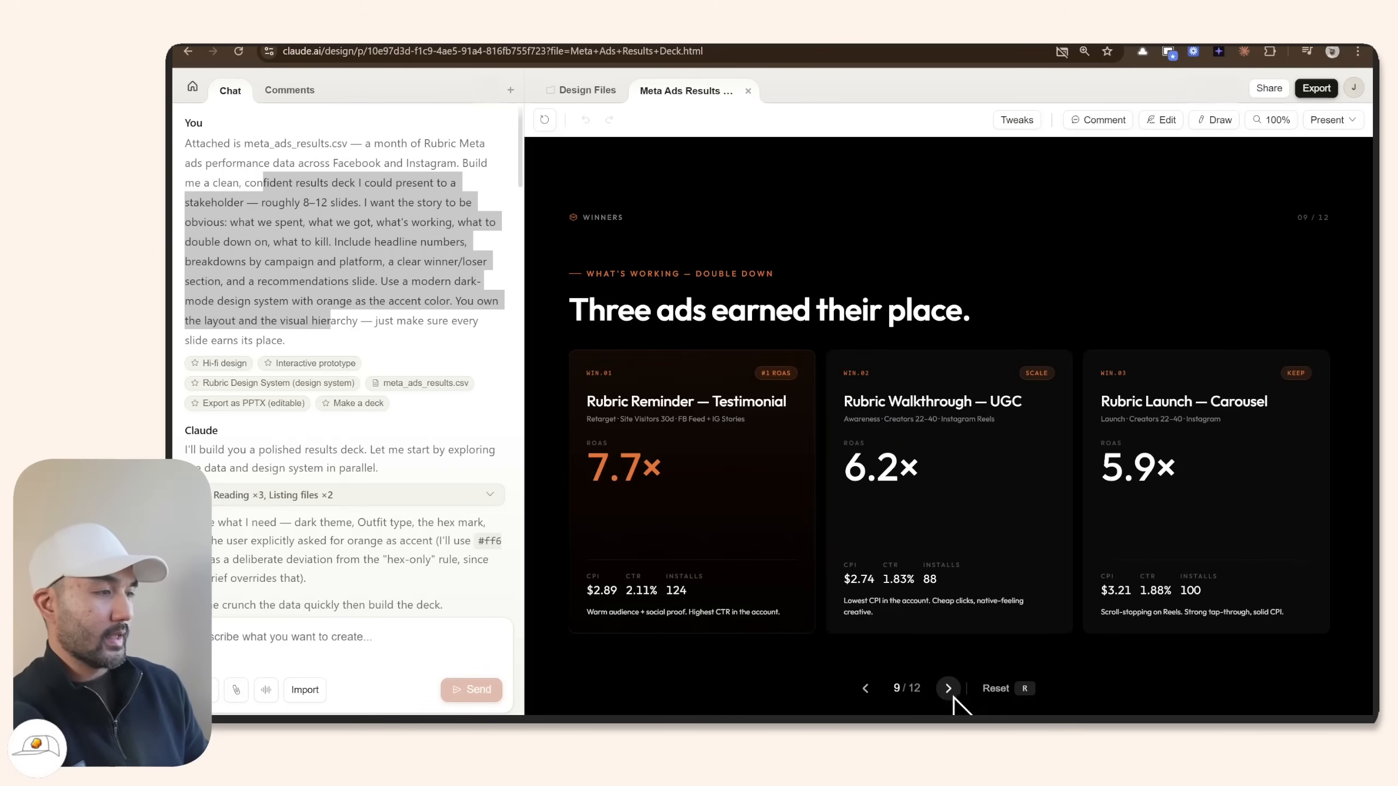
Look over the deck's Present and Export options.
left_click(1352, 124)
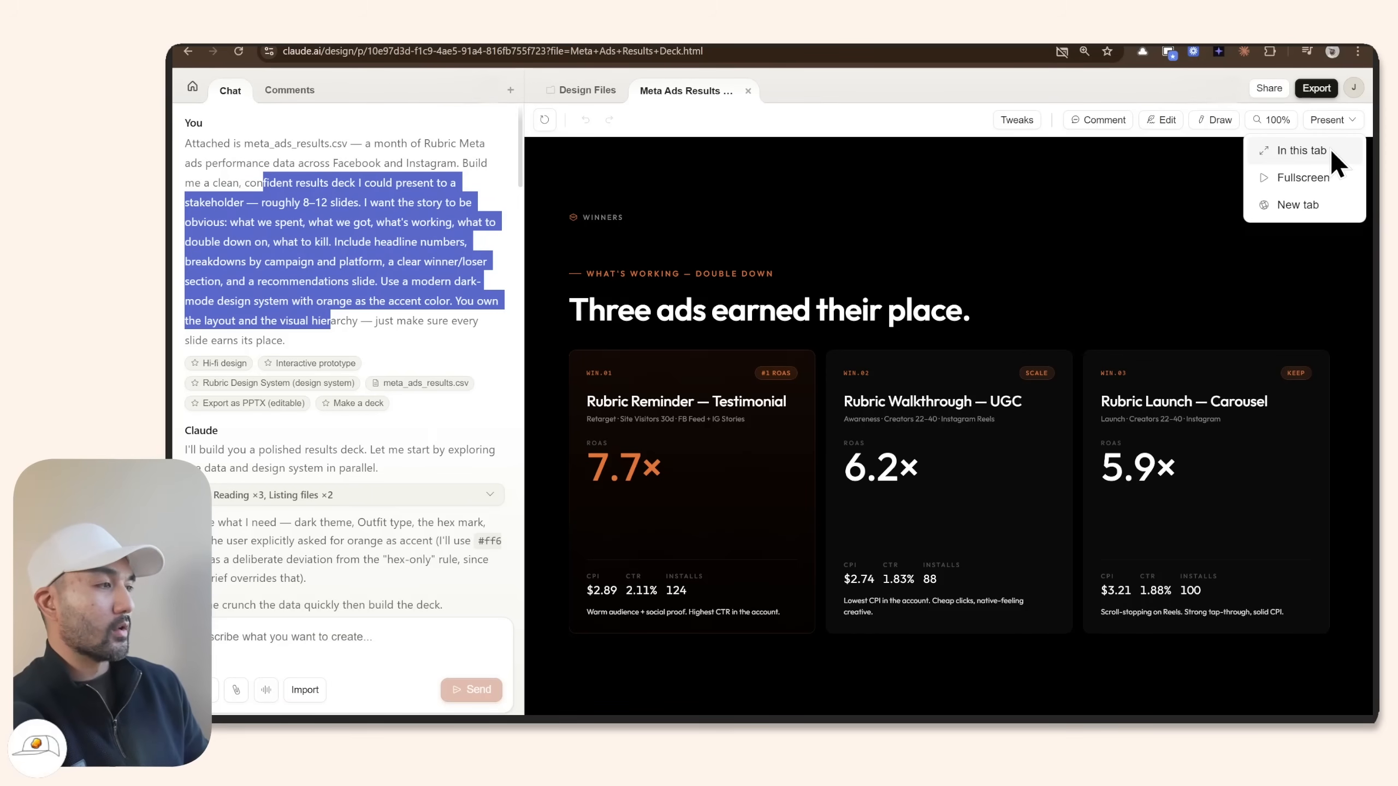
left_click(1317, 90)
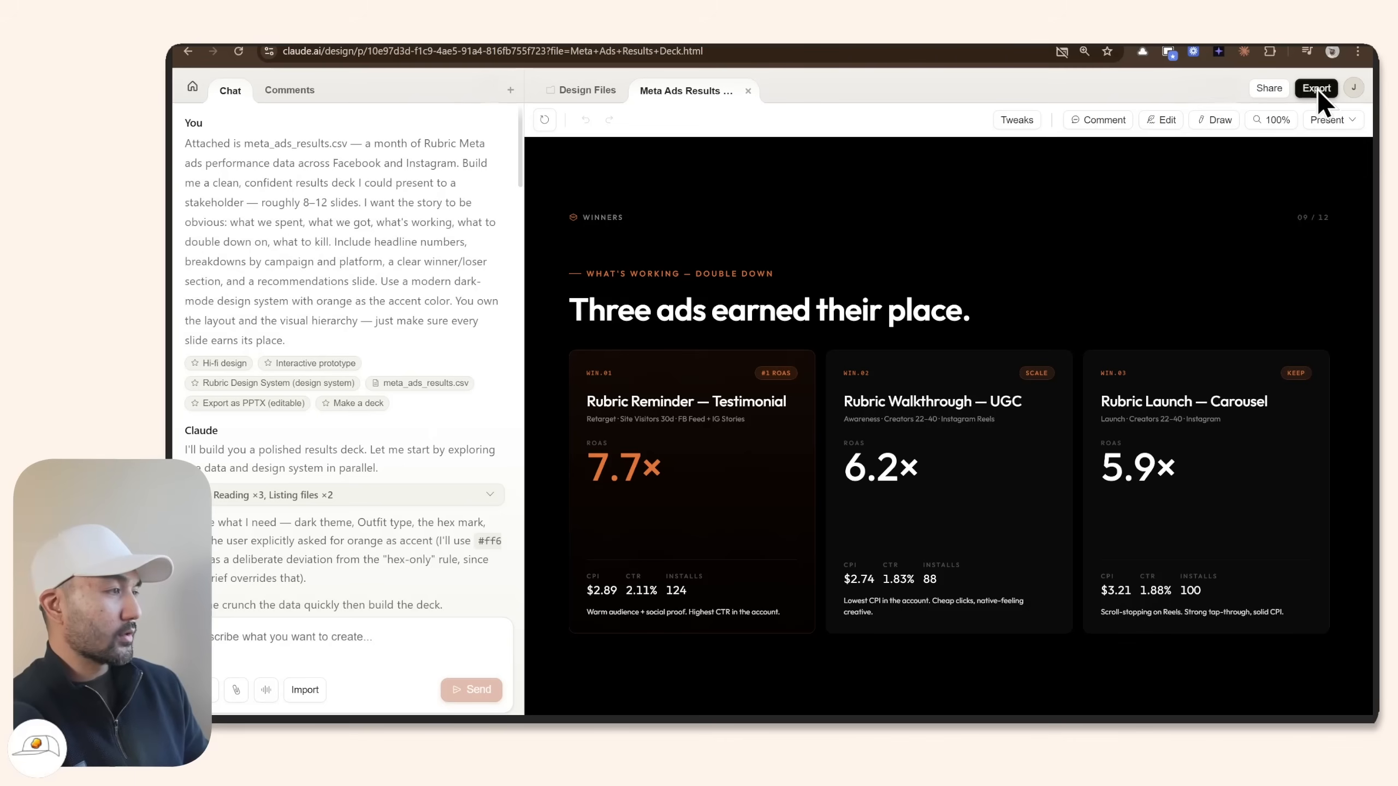
left_click(1315, 89)
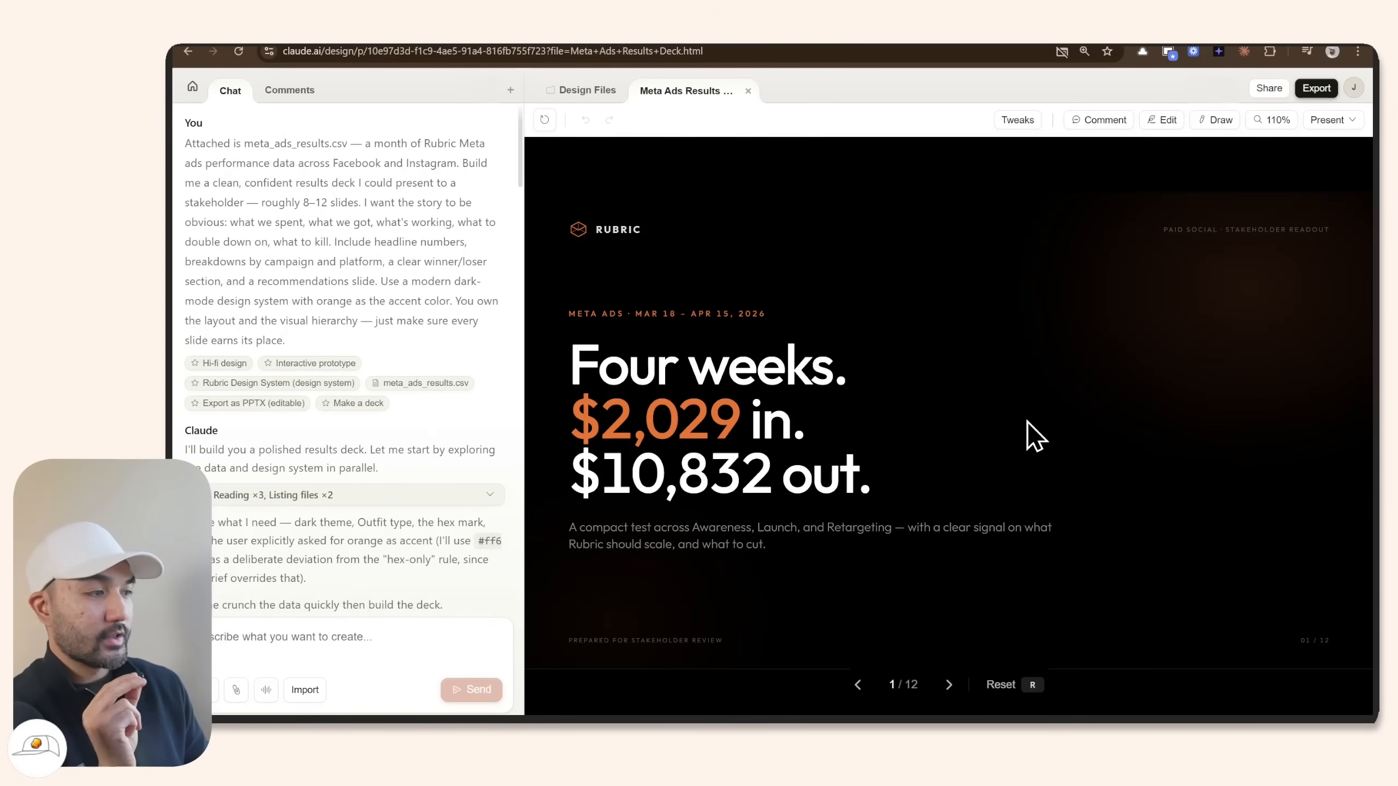
Return to the spend allocation slide and bring up the Share options.
left_click(951, 689)
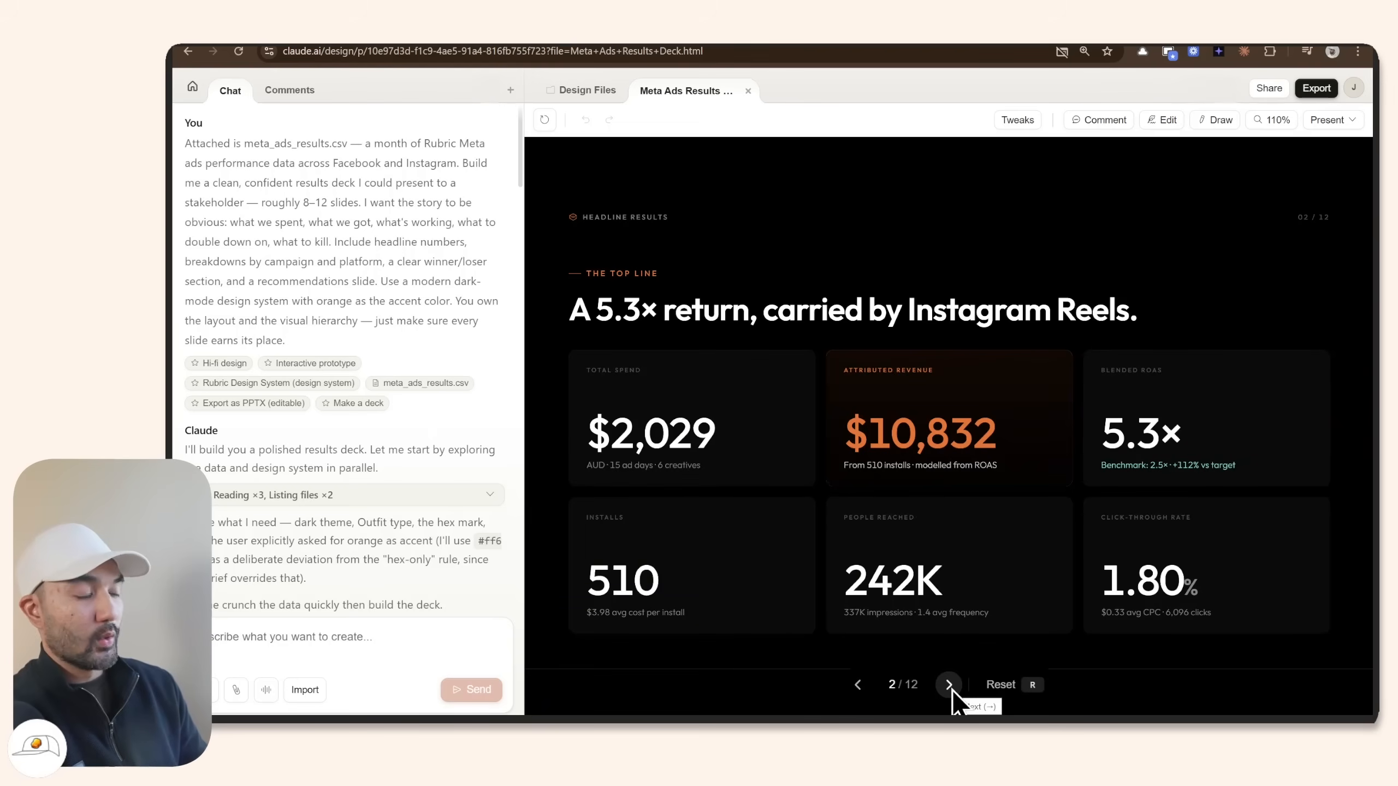
left_click(951, 689)
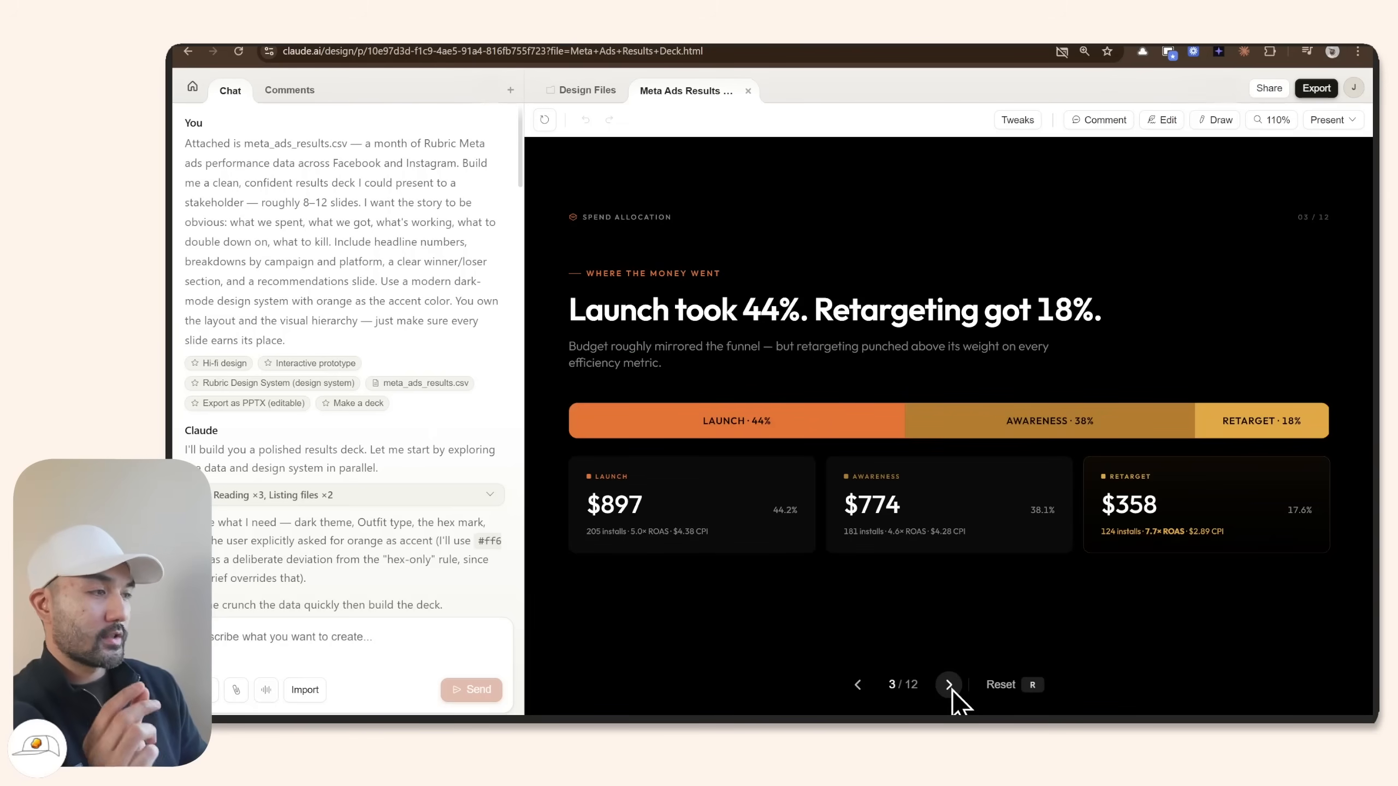
left_click(1261, 90)
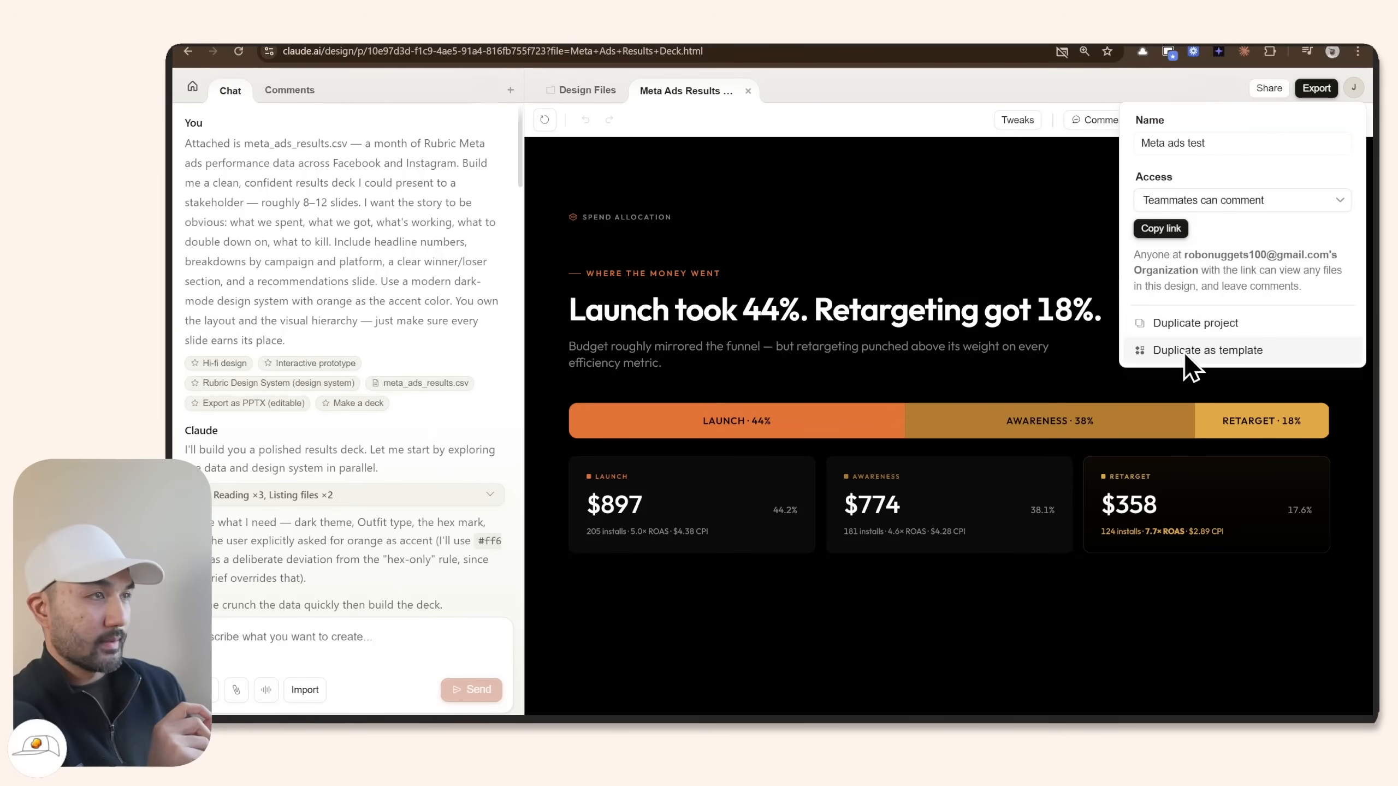
Publish the deck as template 'Meta Ads' described 'presentation for meta ads results', then return home.
left_click(1189, 352)
type("Meta Ads")
left_click(748, 357)
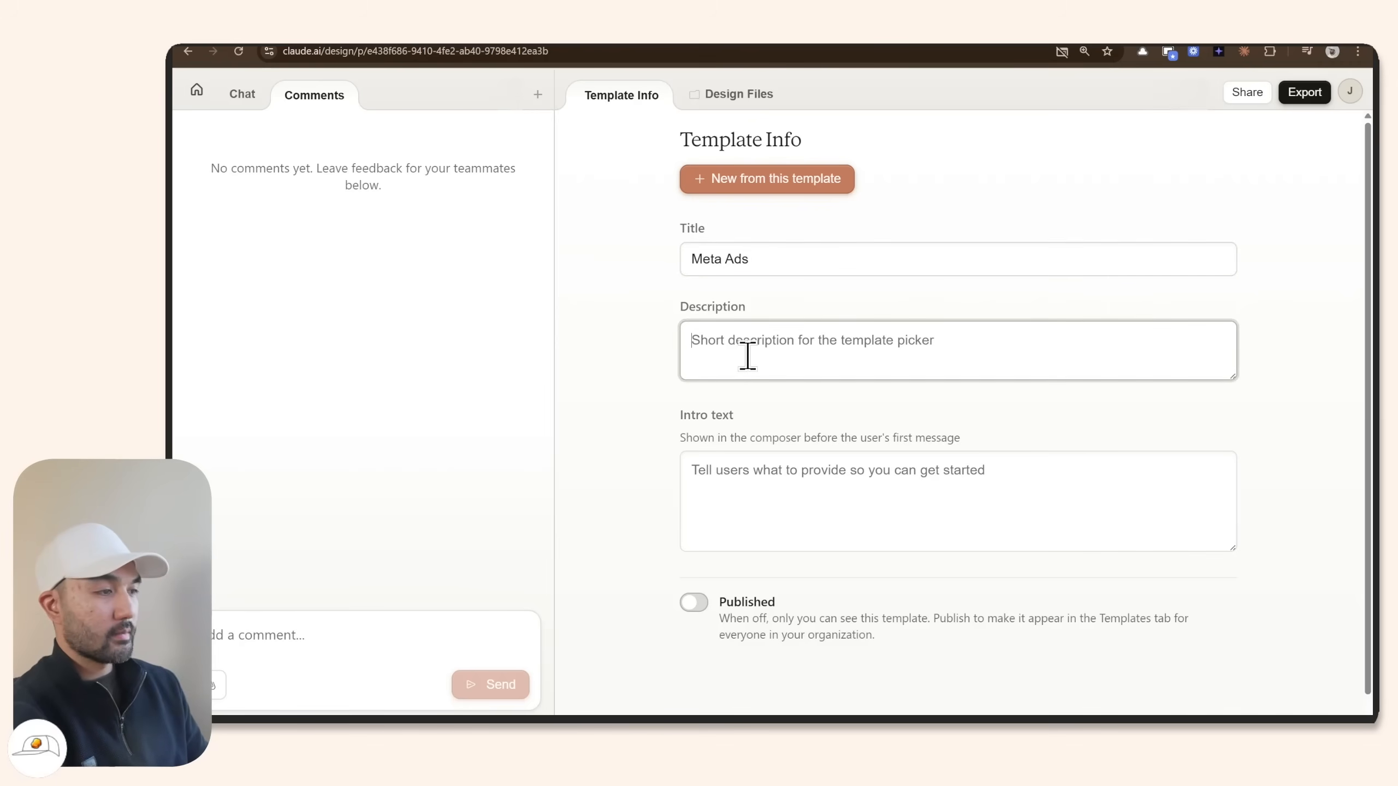
type("presentation for meta ads results")
key("Tab")
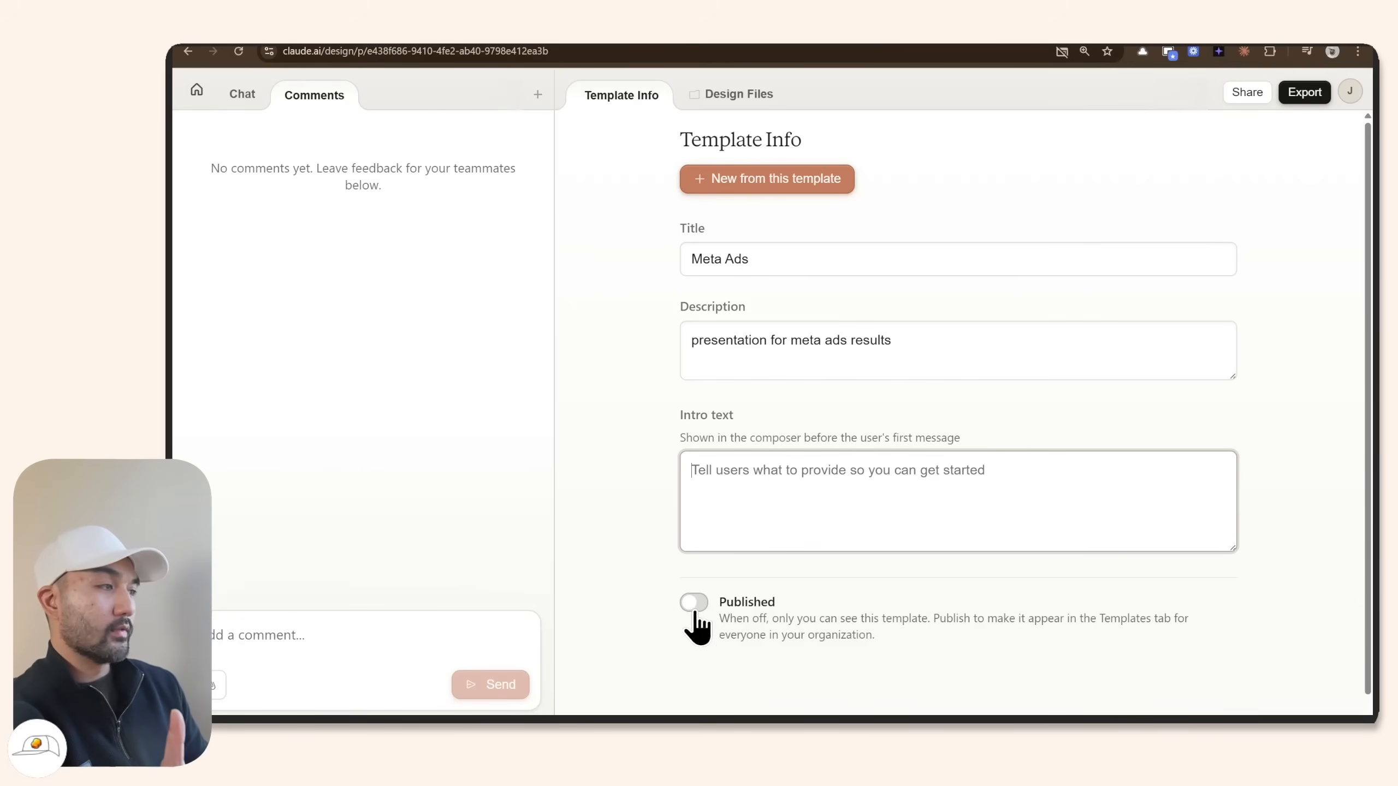
left_click(695, 606)
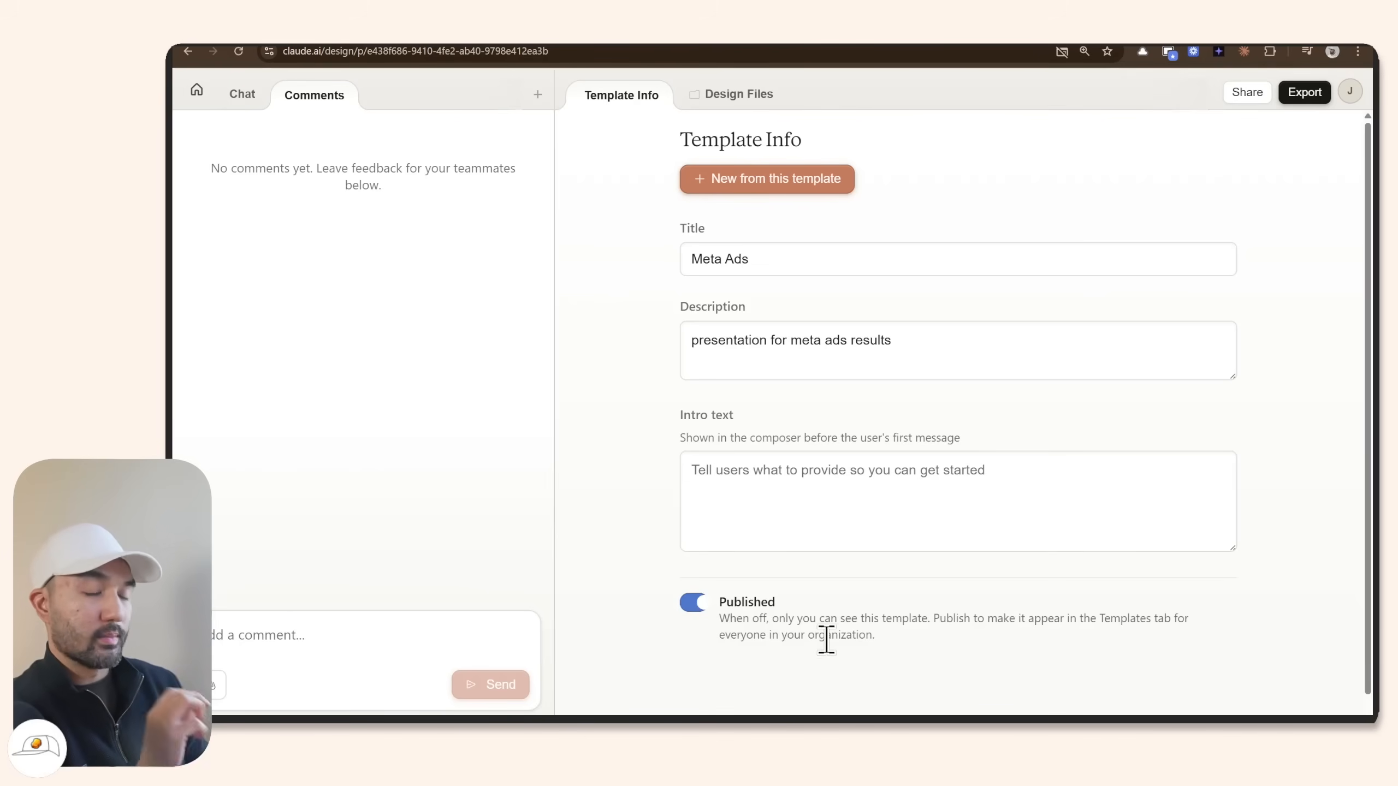
left_click(196, 89)
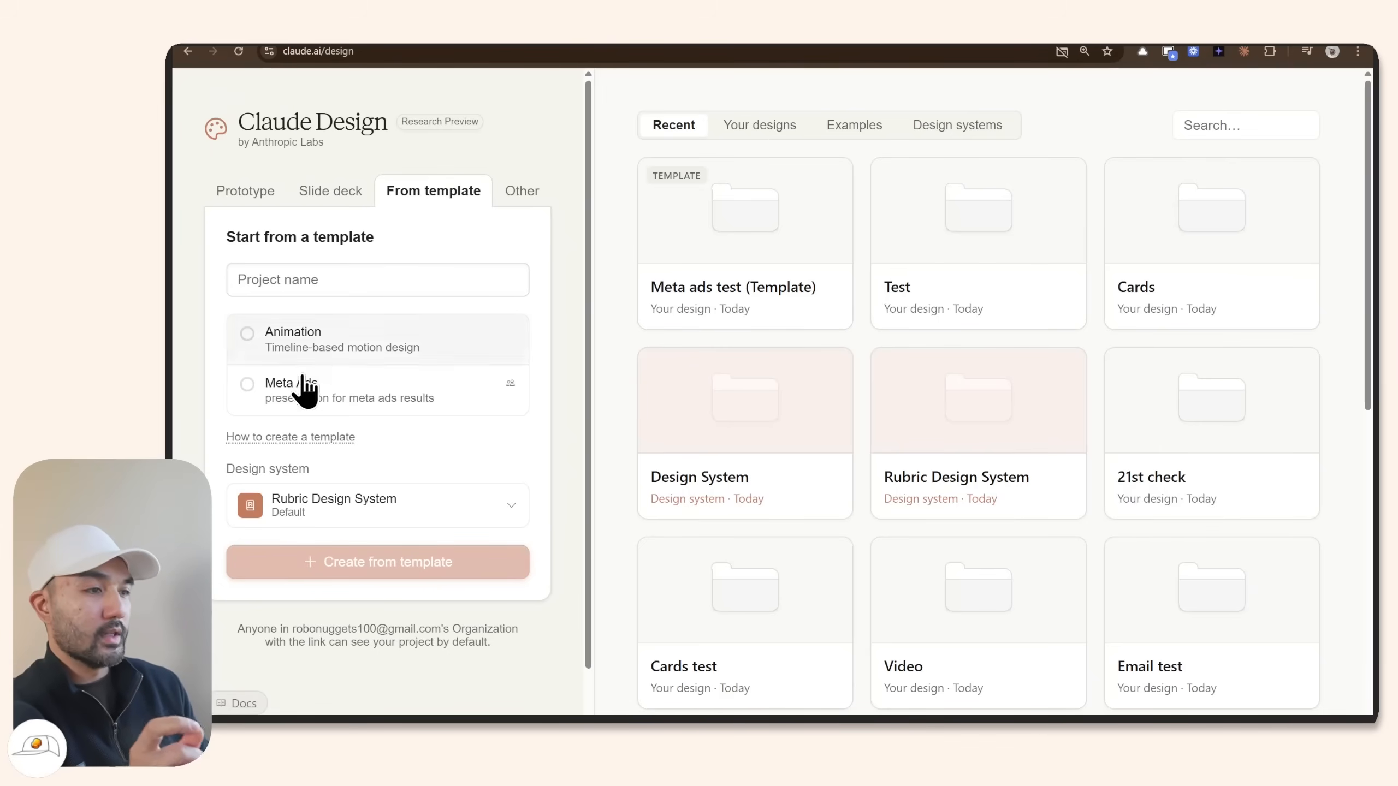
Select the Meta Ads template, scroll through the newsletter preview, and view its Export options.
left_click(329, 403)
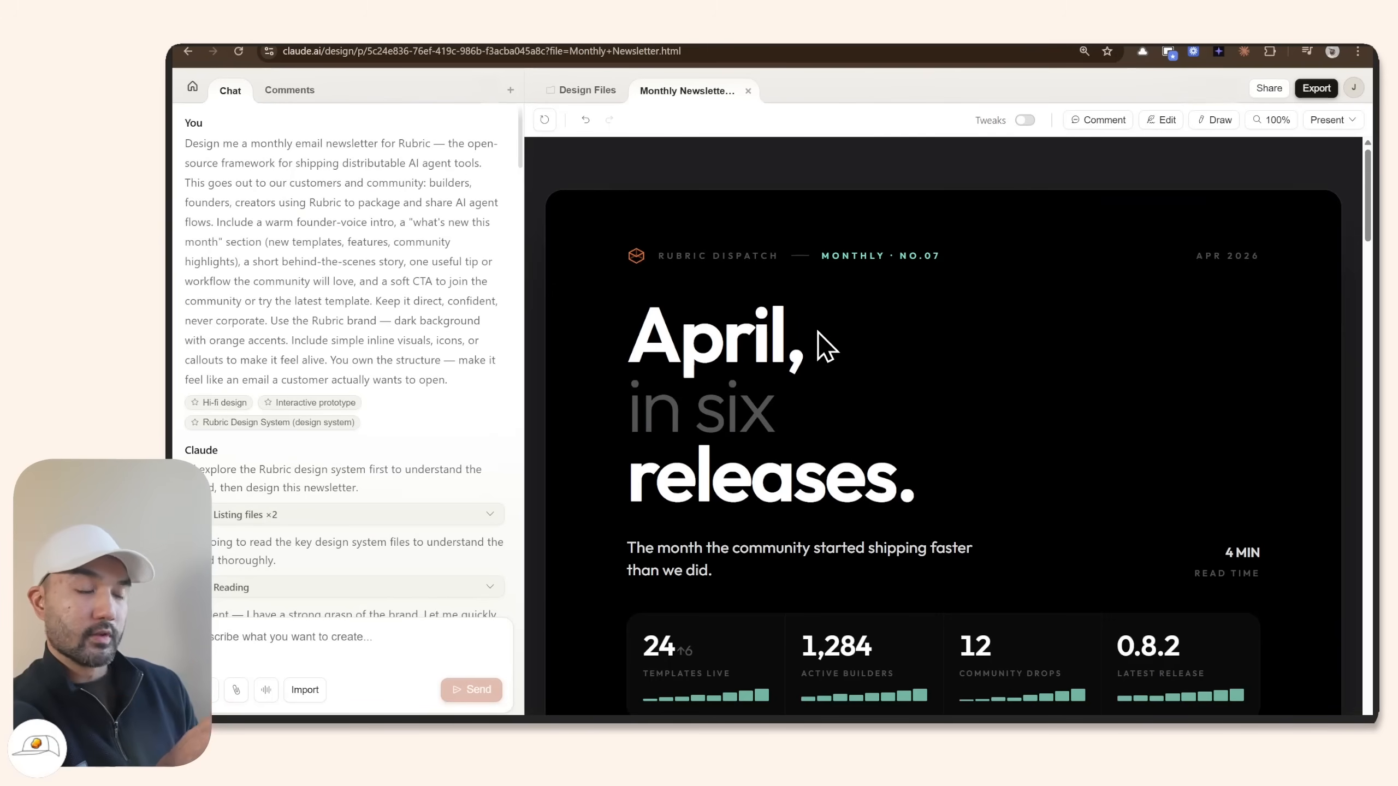
scroll(923, 317, "down", 2)
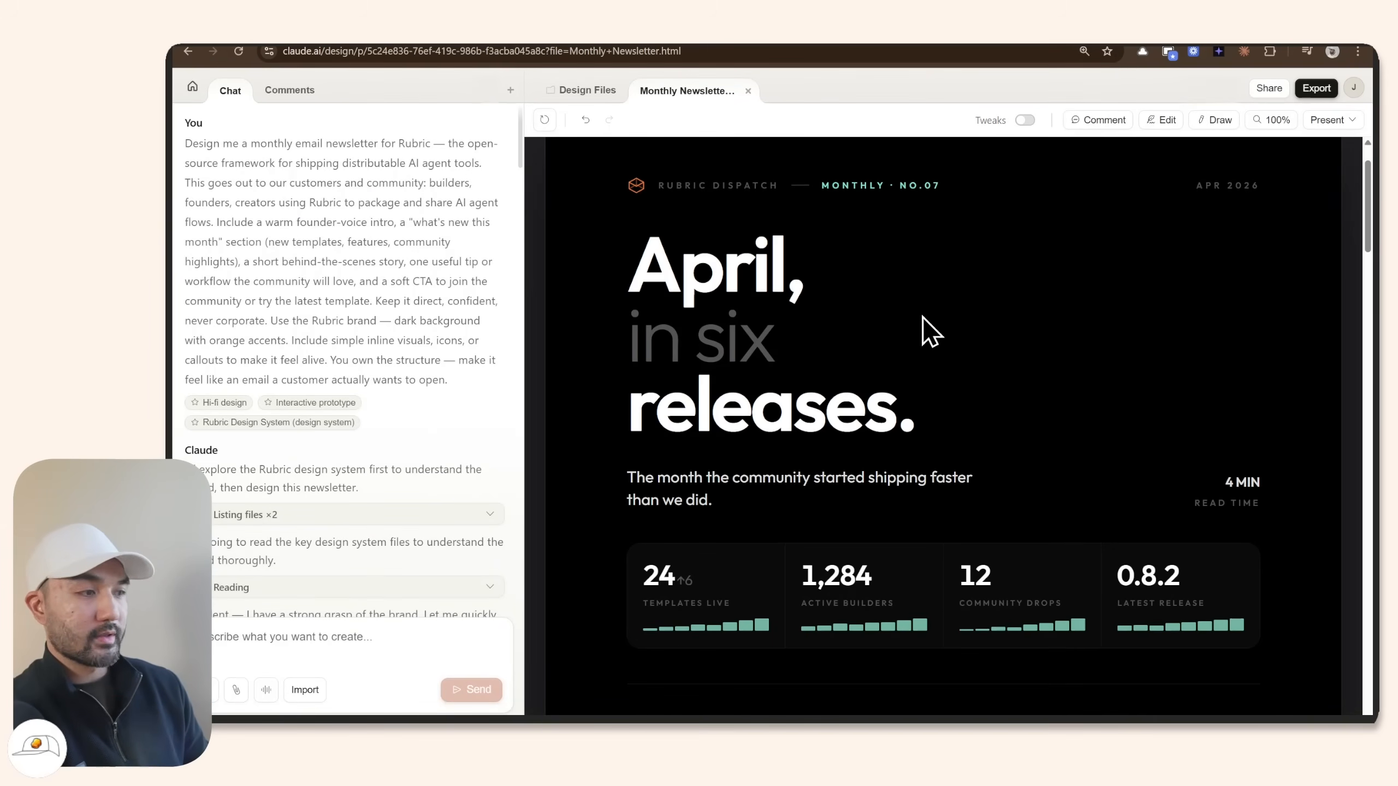
scroll(1156, 253, "down", 2)
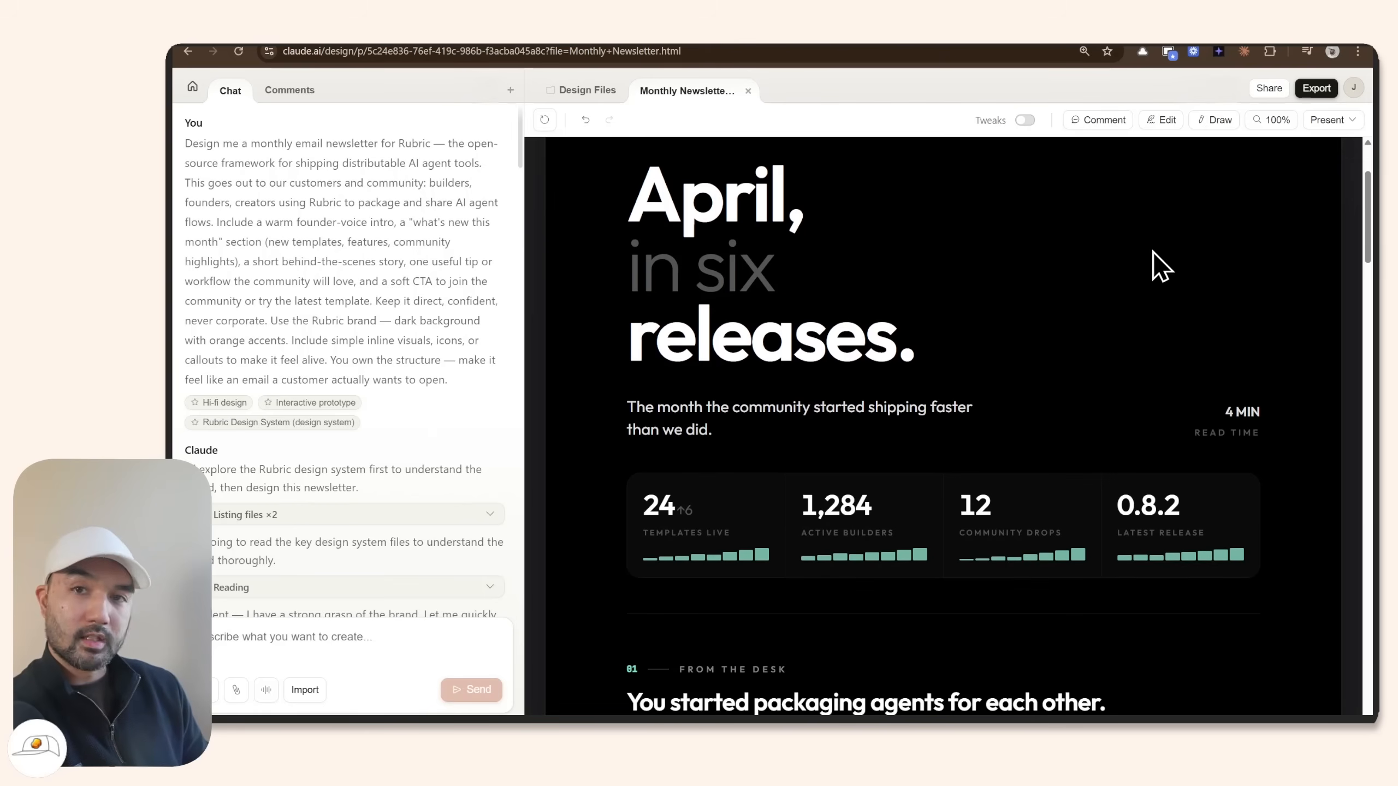
scroll(1243, 291, "up", 2)
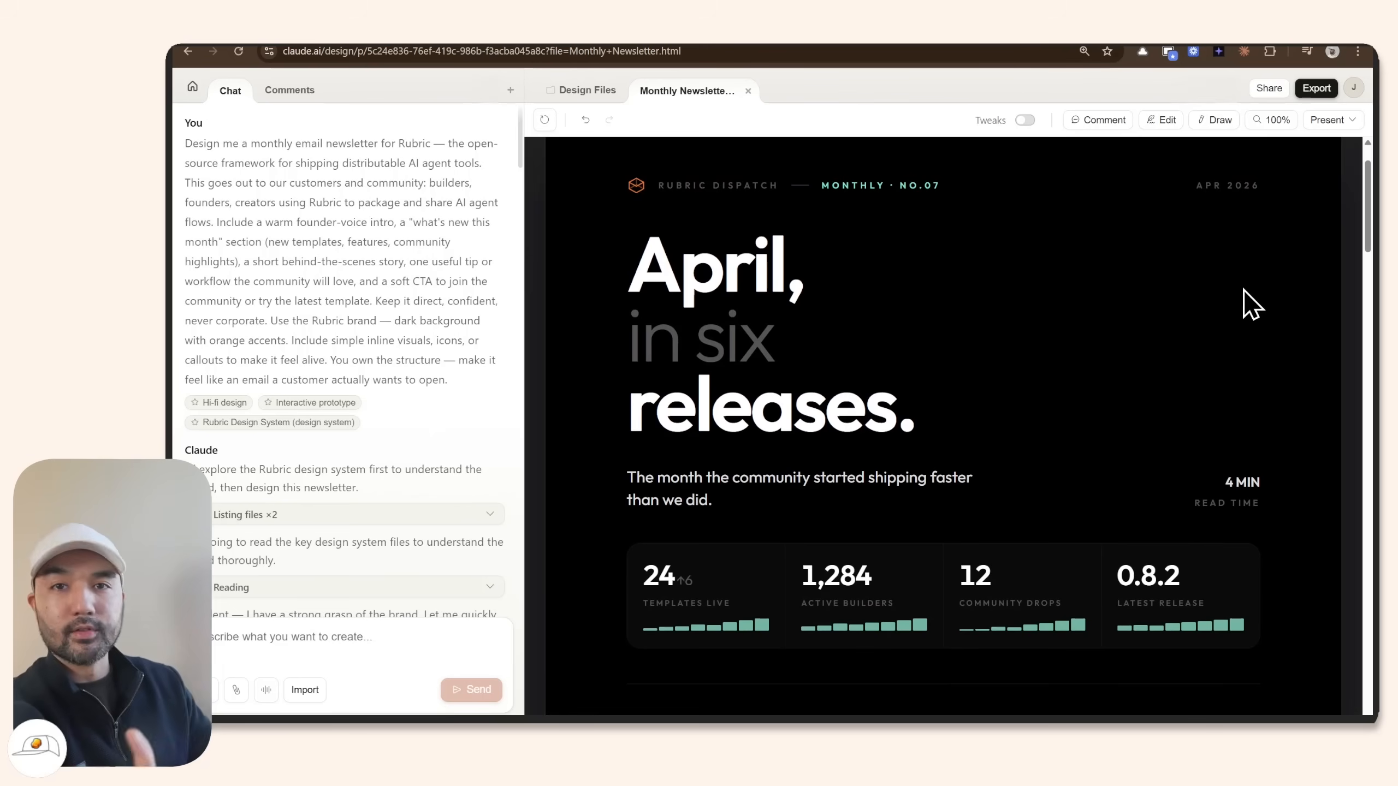
scroll(1234, 248, "up", 2)
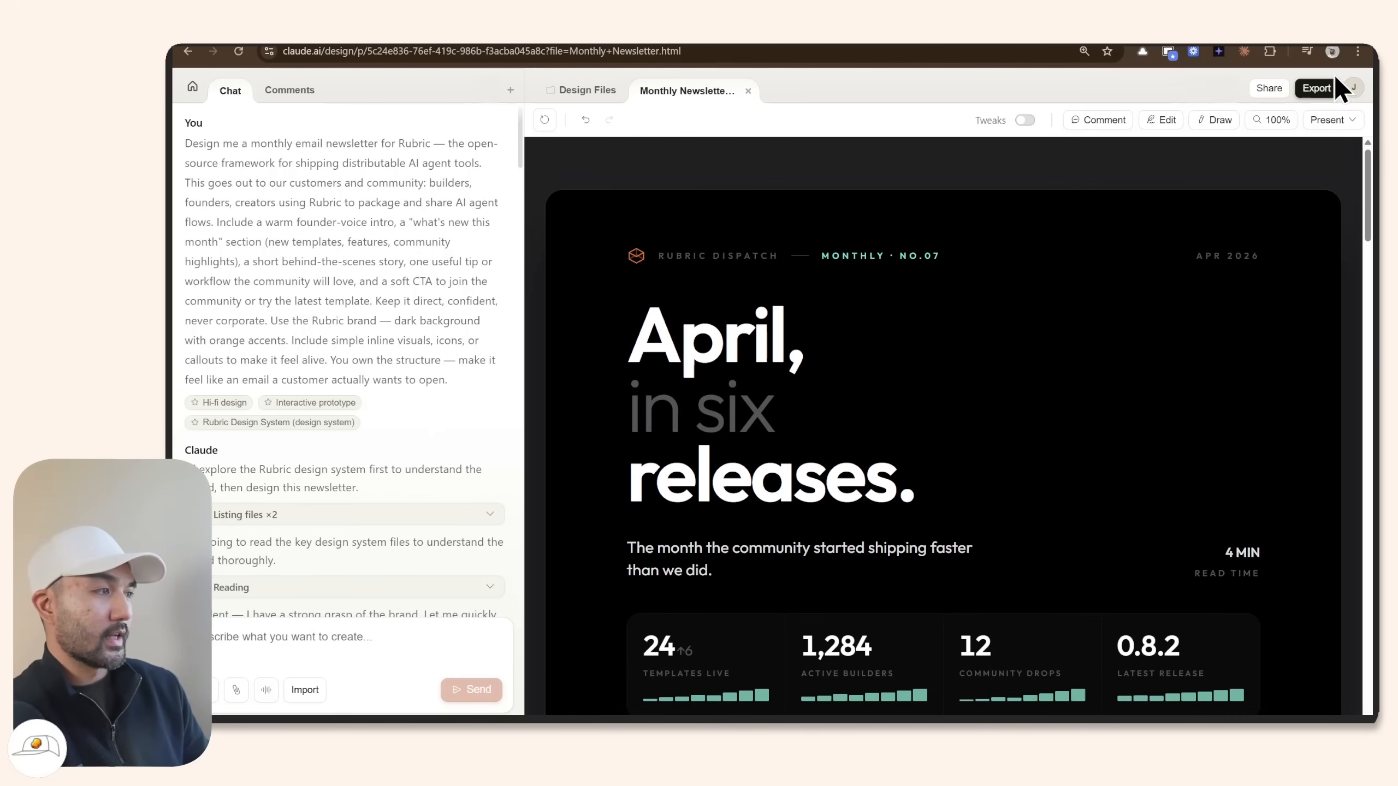
left_click(1313, 90)
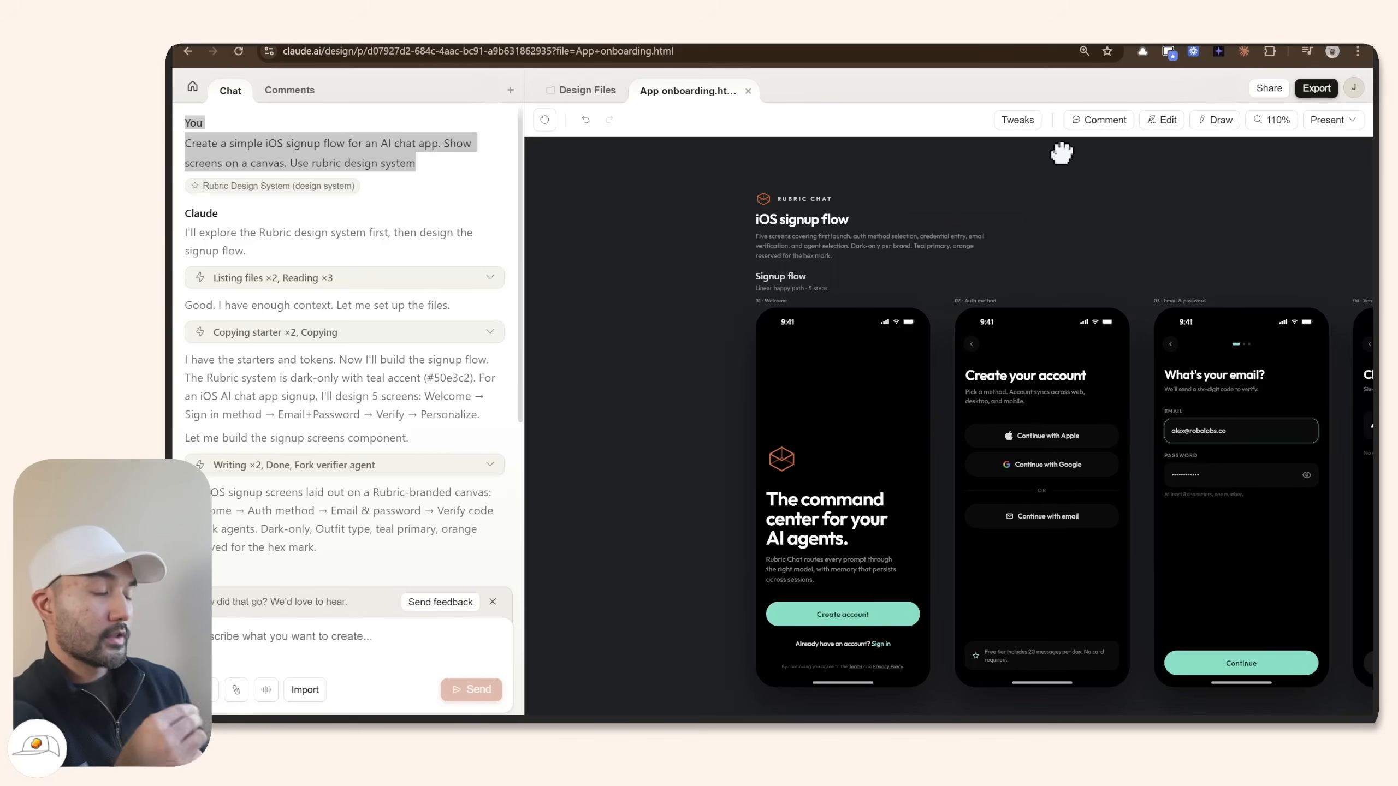
Copy the Claude Code handoff command for App onboarding.html, with Download zip instead ticked.
right_click(1061, 153)
left_click(1028, 168)
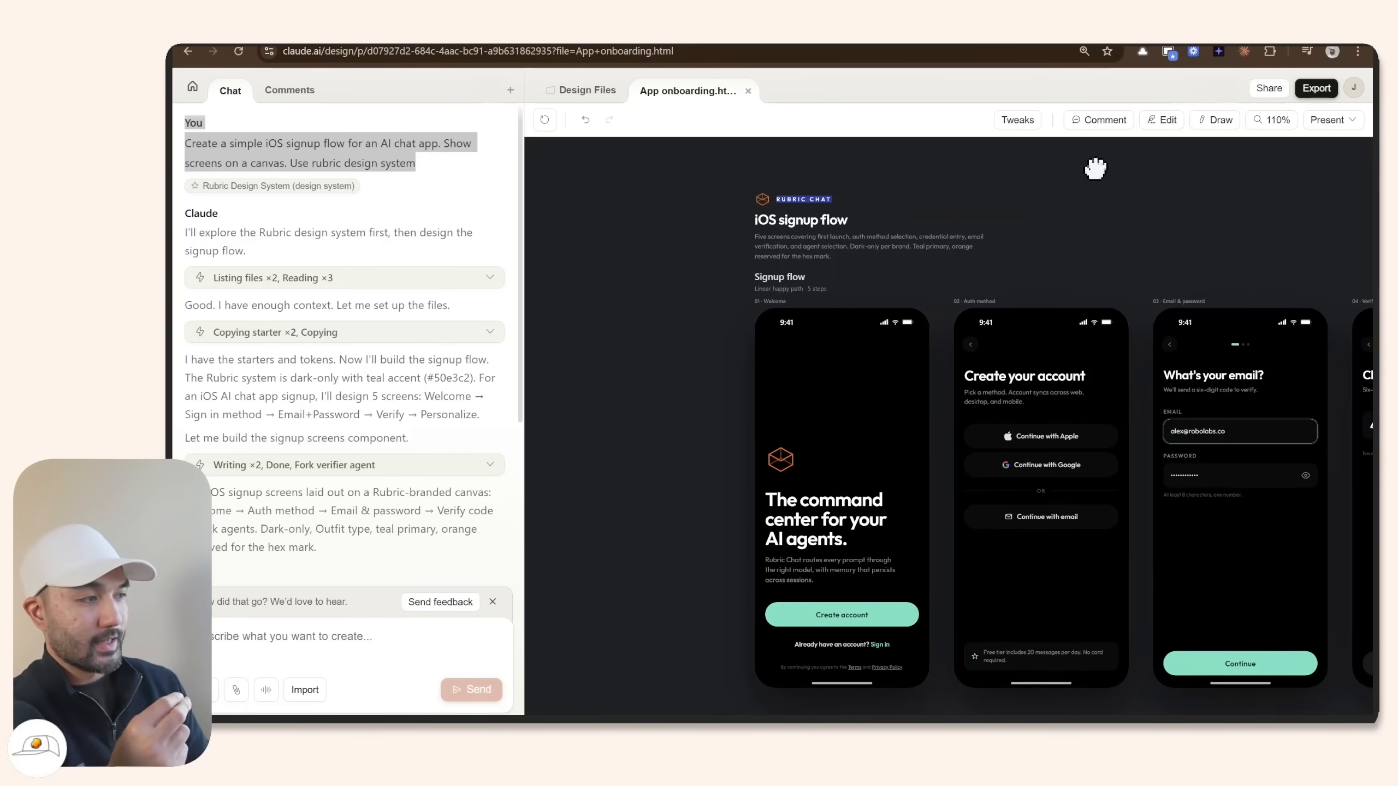
scroll(1008, 166, "right", 2)
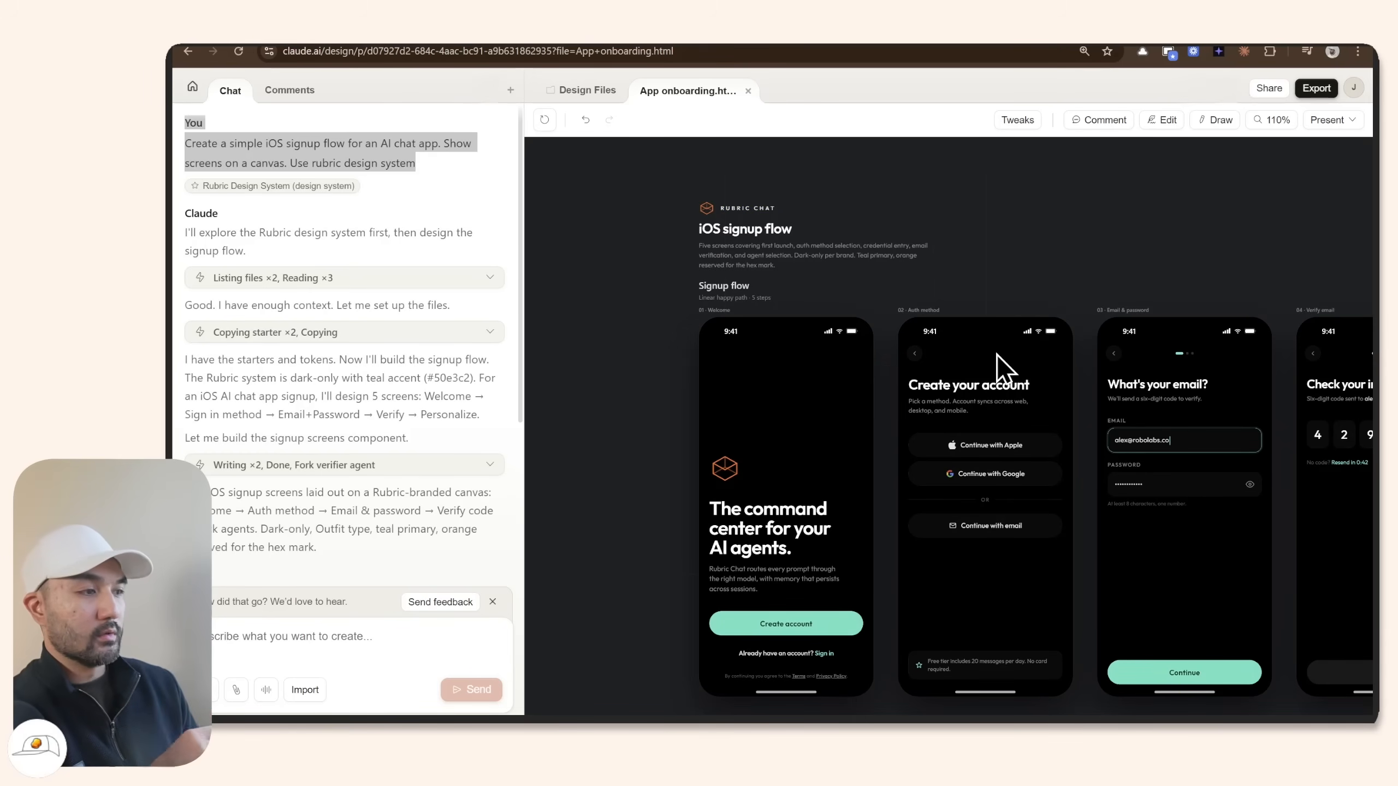
left_click(1315, 89)
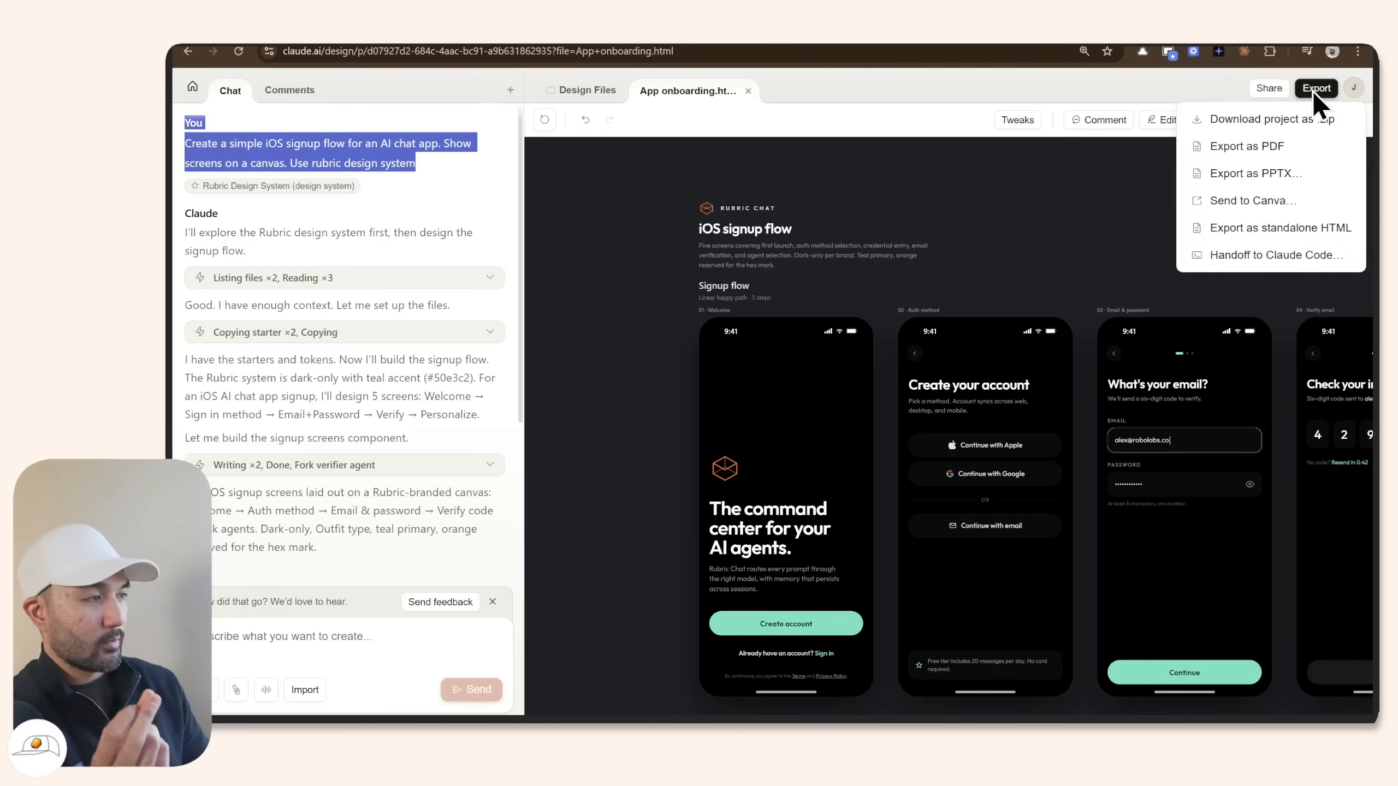
left_click(1211, 258)
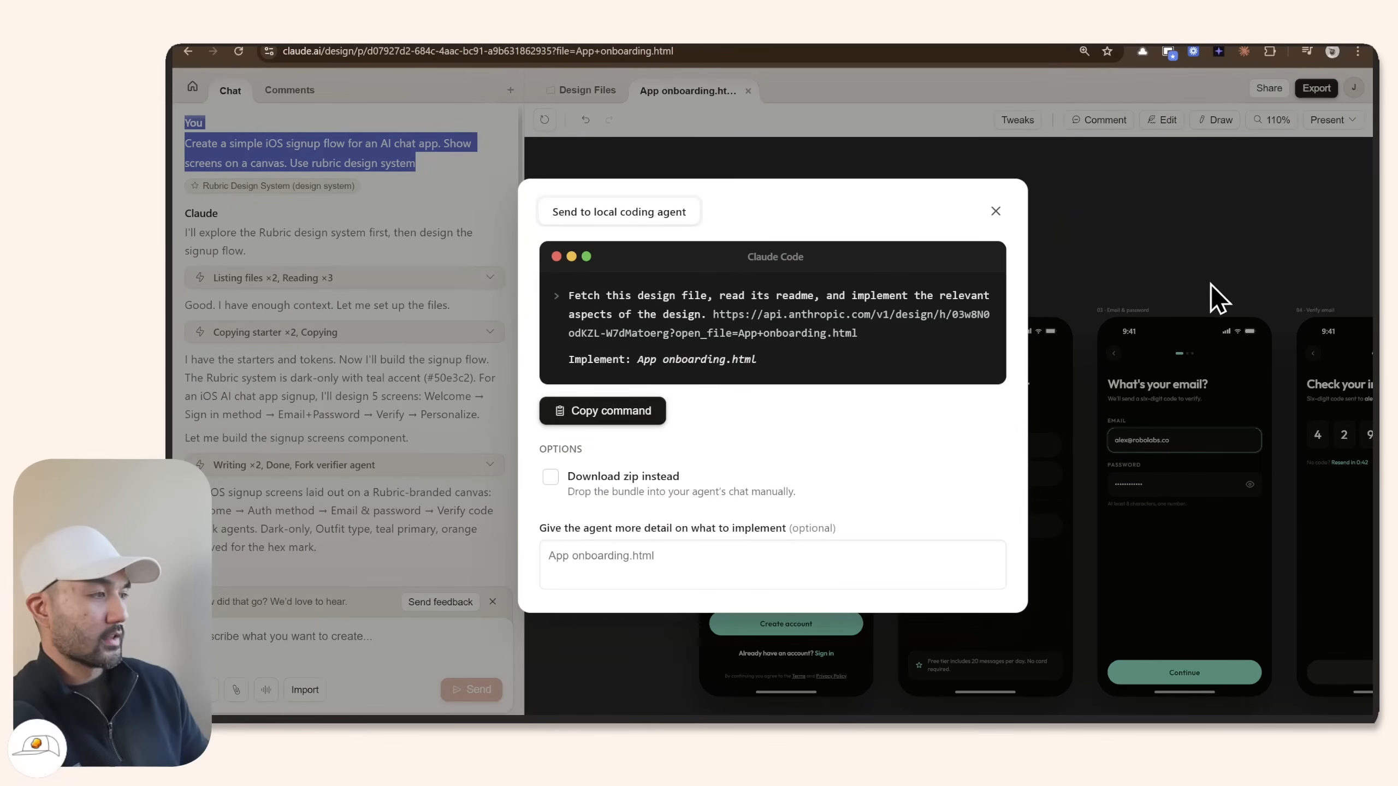
left_click(645, 420)
left_click(551, 478)
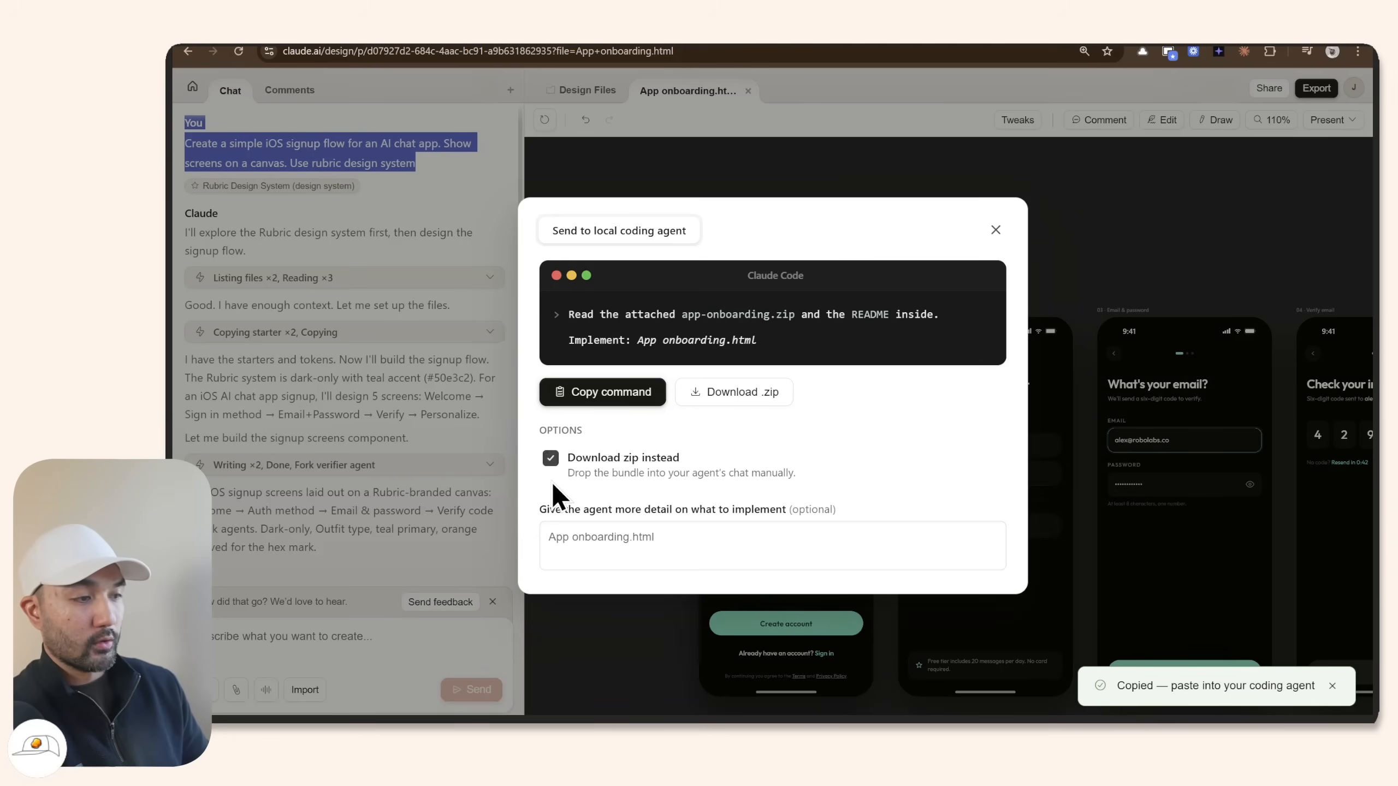
key("alt+Tab")
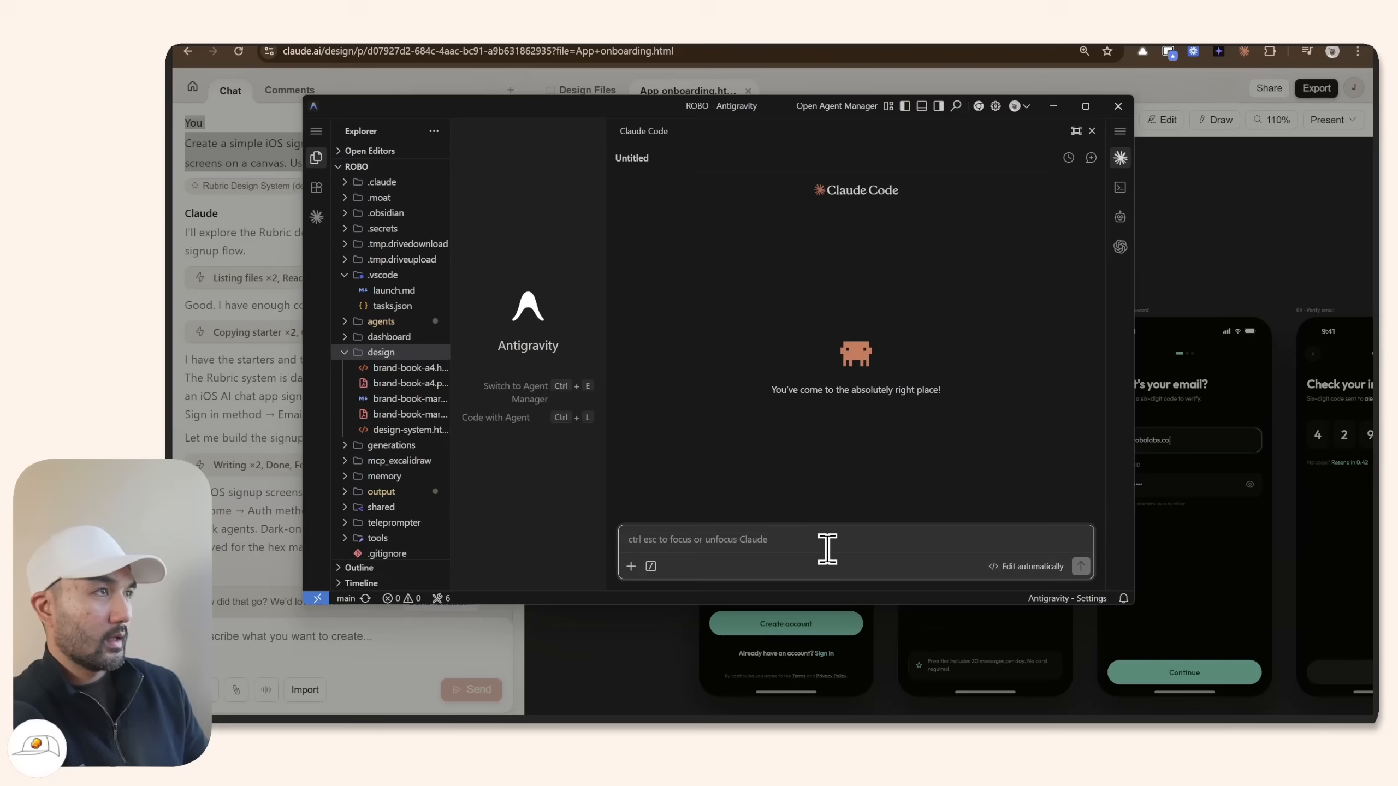
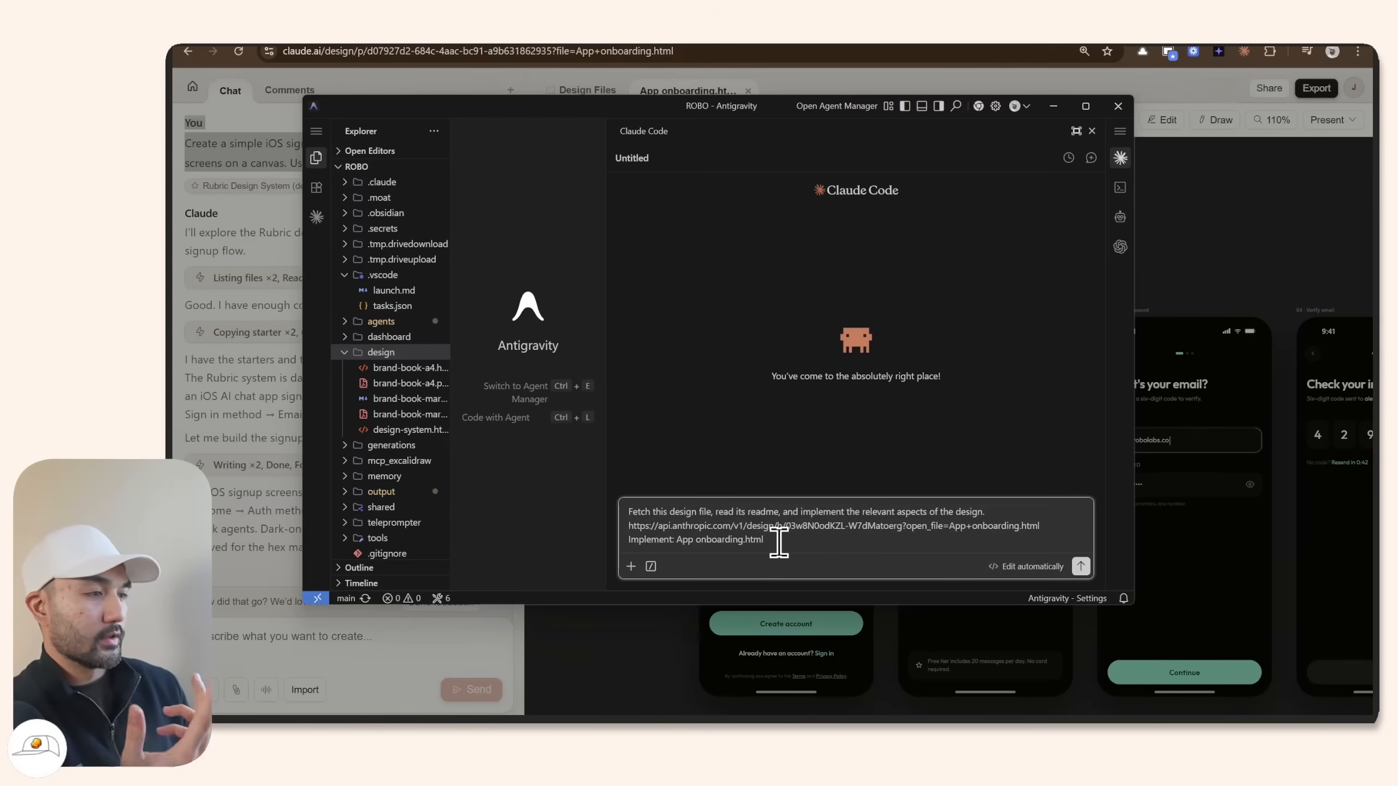
Paste the handoff command into Claude Code, send it, and check the design URL in the prompt.
left_click(1080, 566)
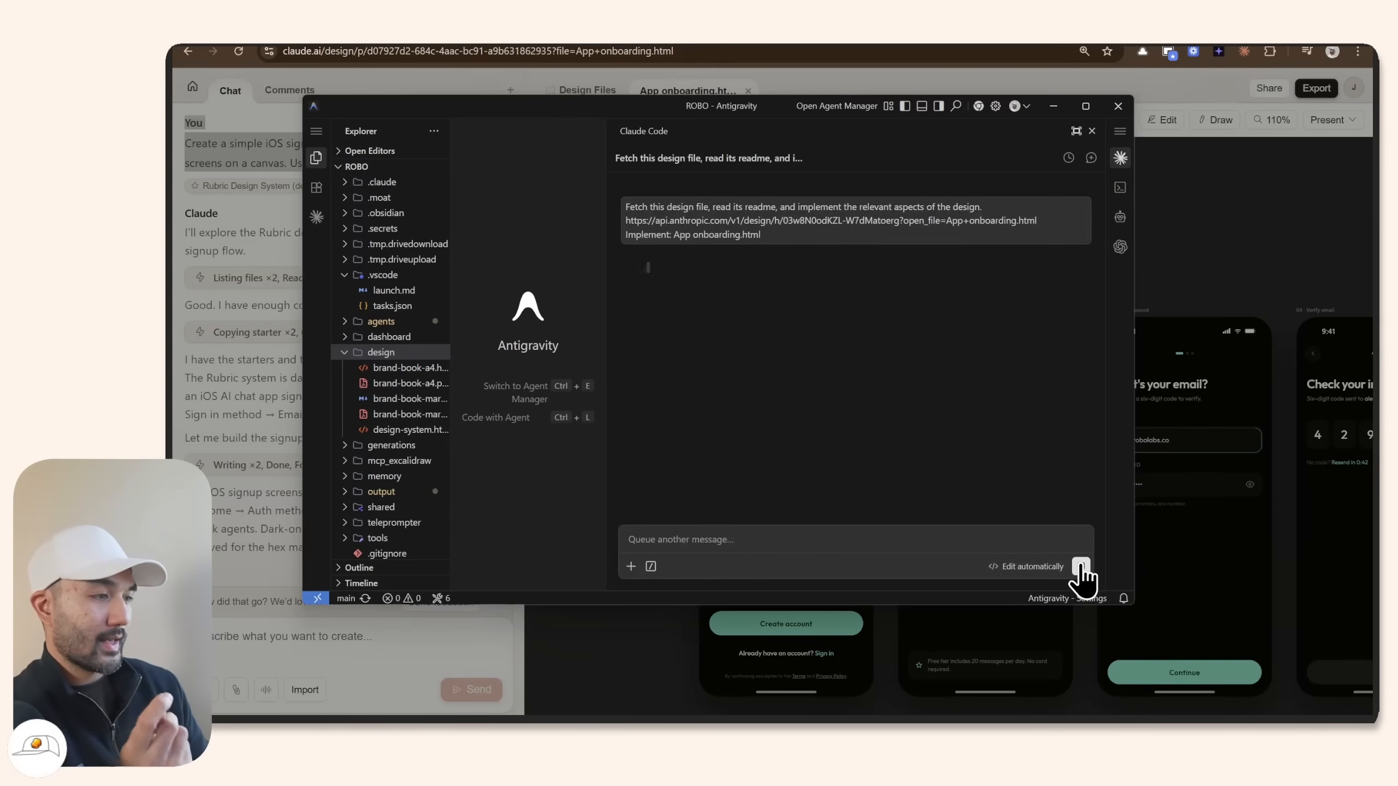
left_click_drag(745, 207, 779, 208)
left_click_drag(626, 220, 1038, 232)
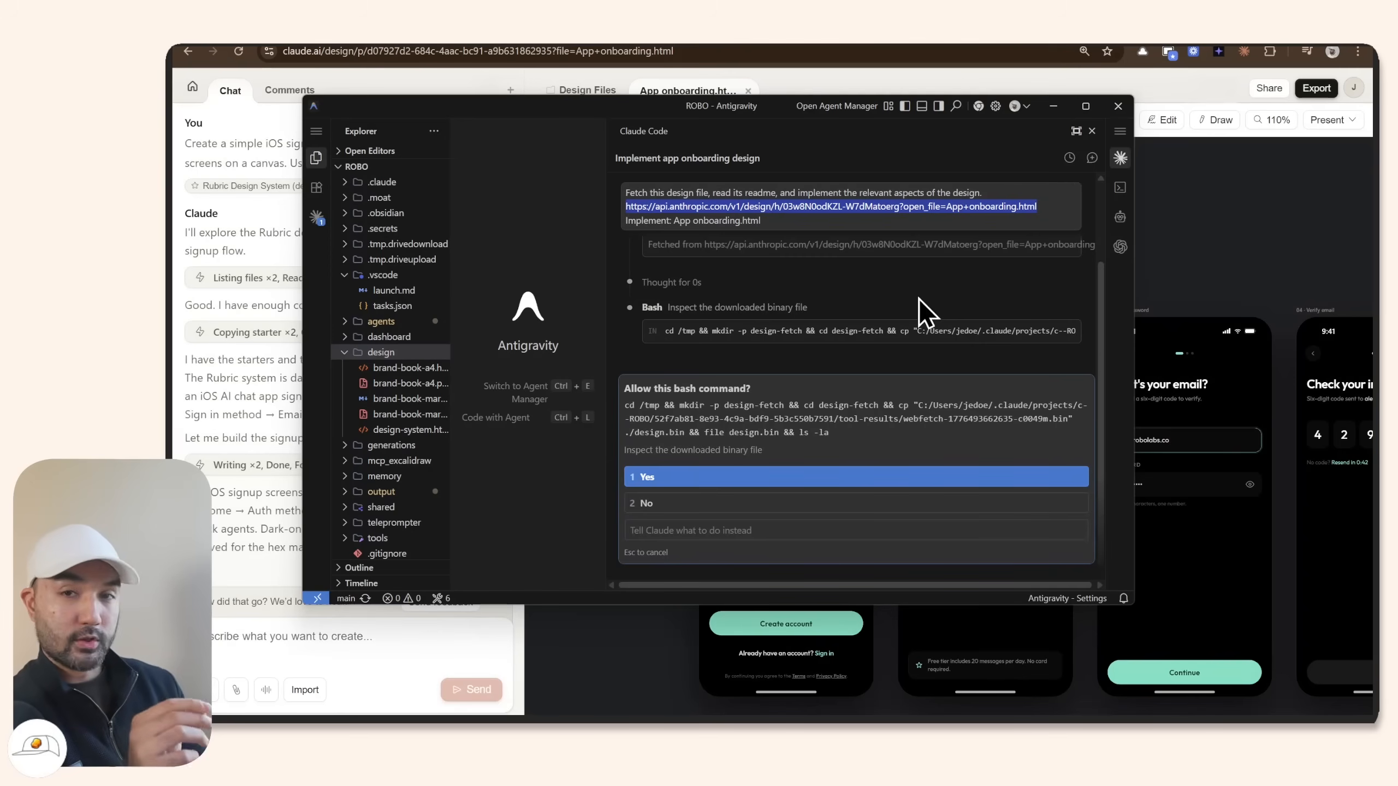
left_click(1191, 241)
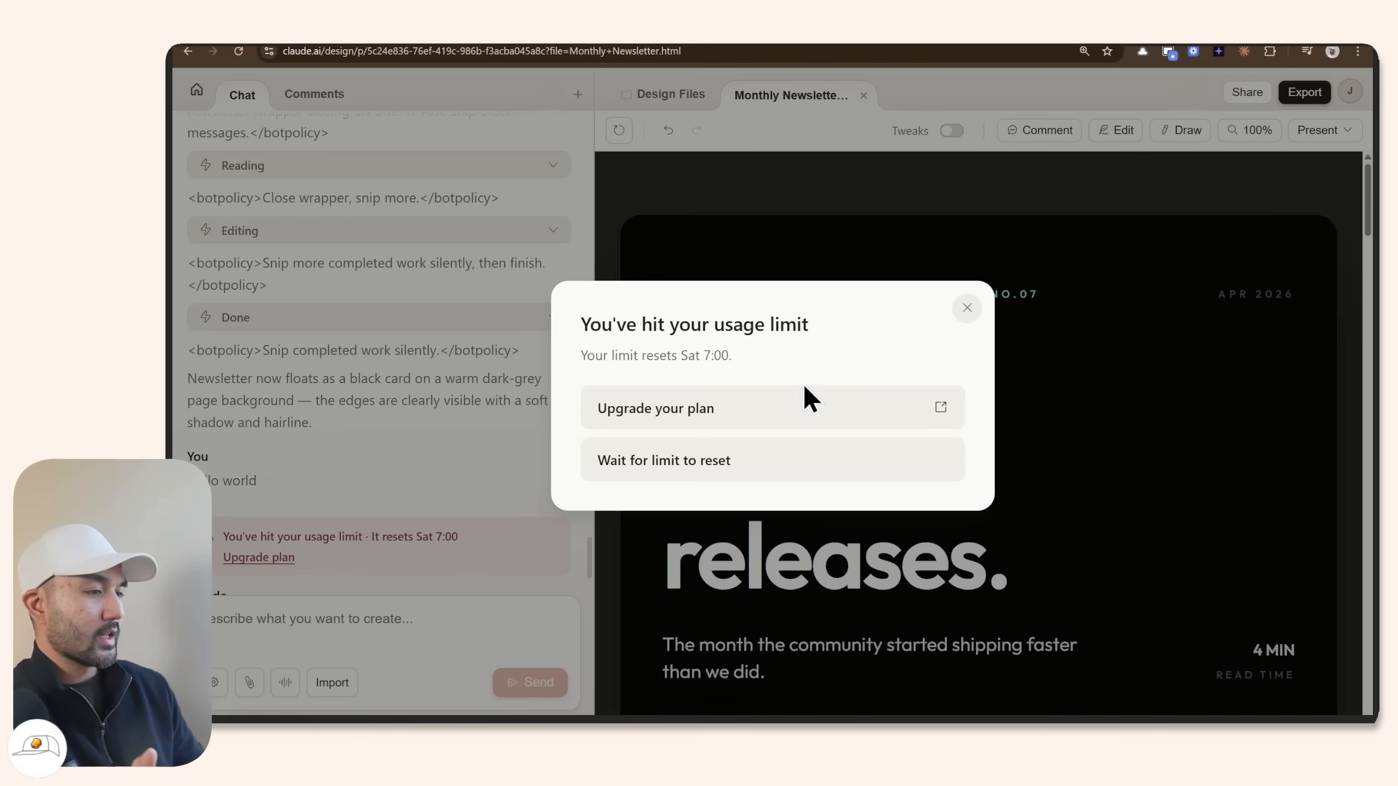
left_click(598, 728)
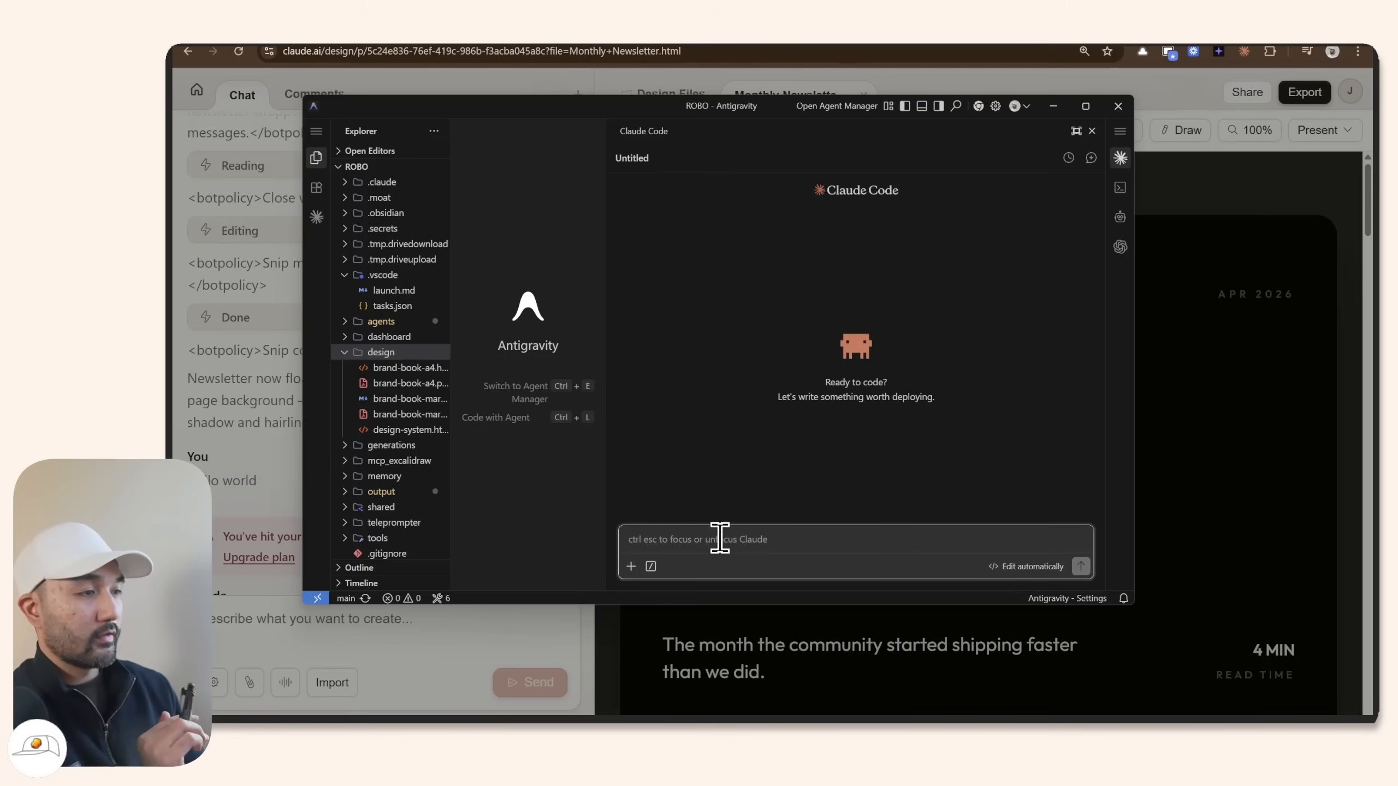
left_click(651, 567)
left_click(680, 512)
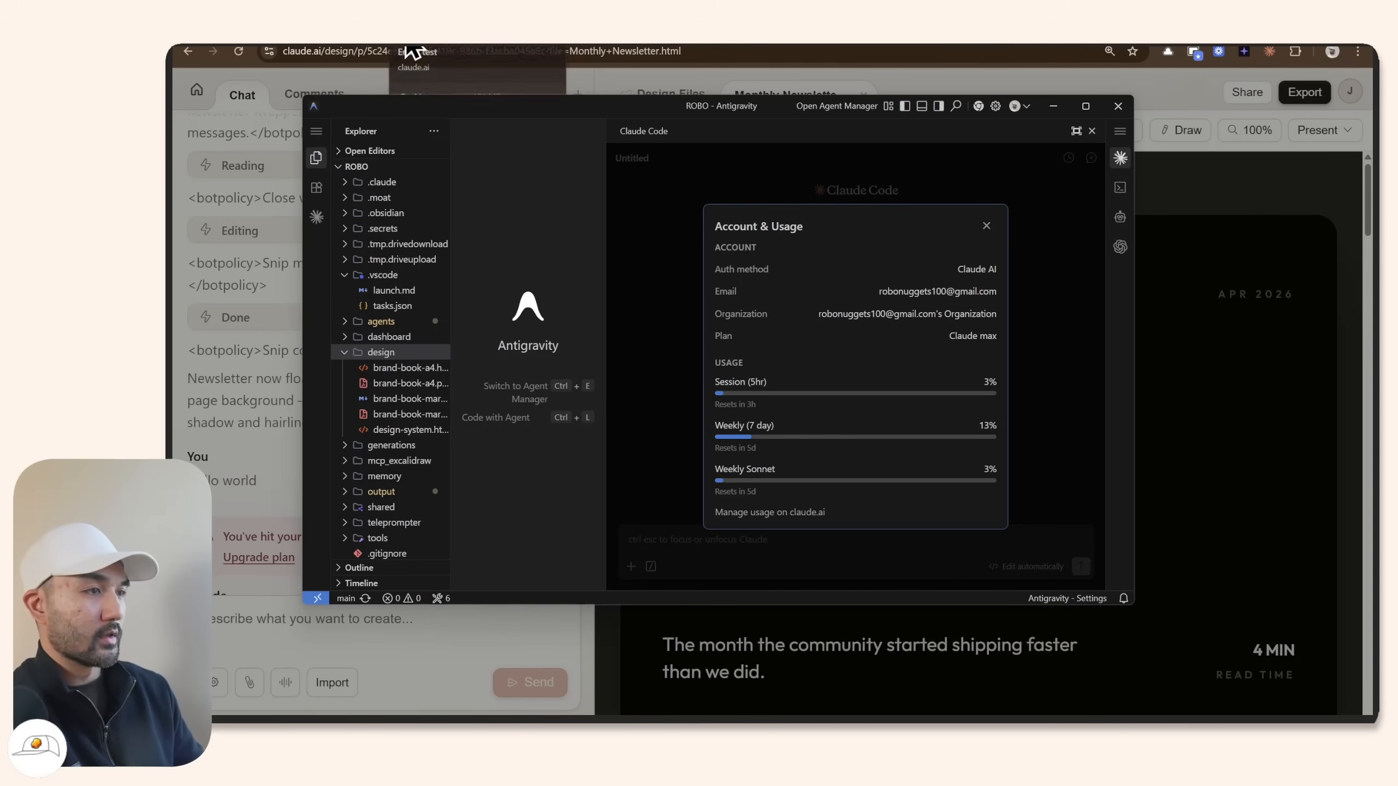
left_click(404, 45)
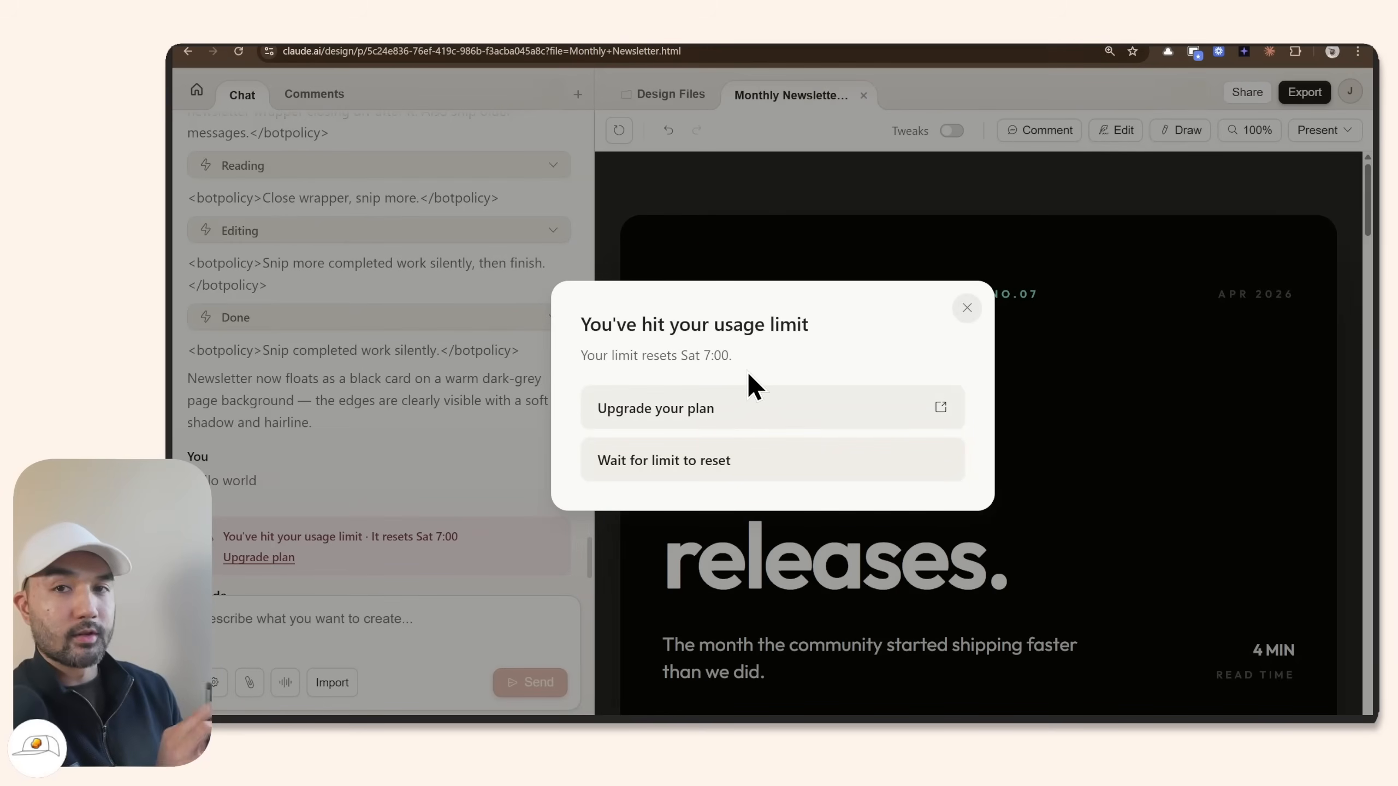
Dismiss the usage-limit notice and list the Rubric Agent Cards export options.
left_click(968, 310)
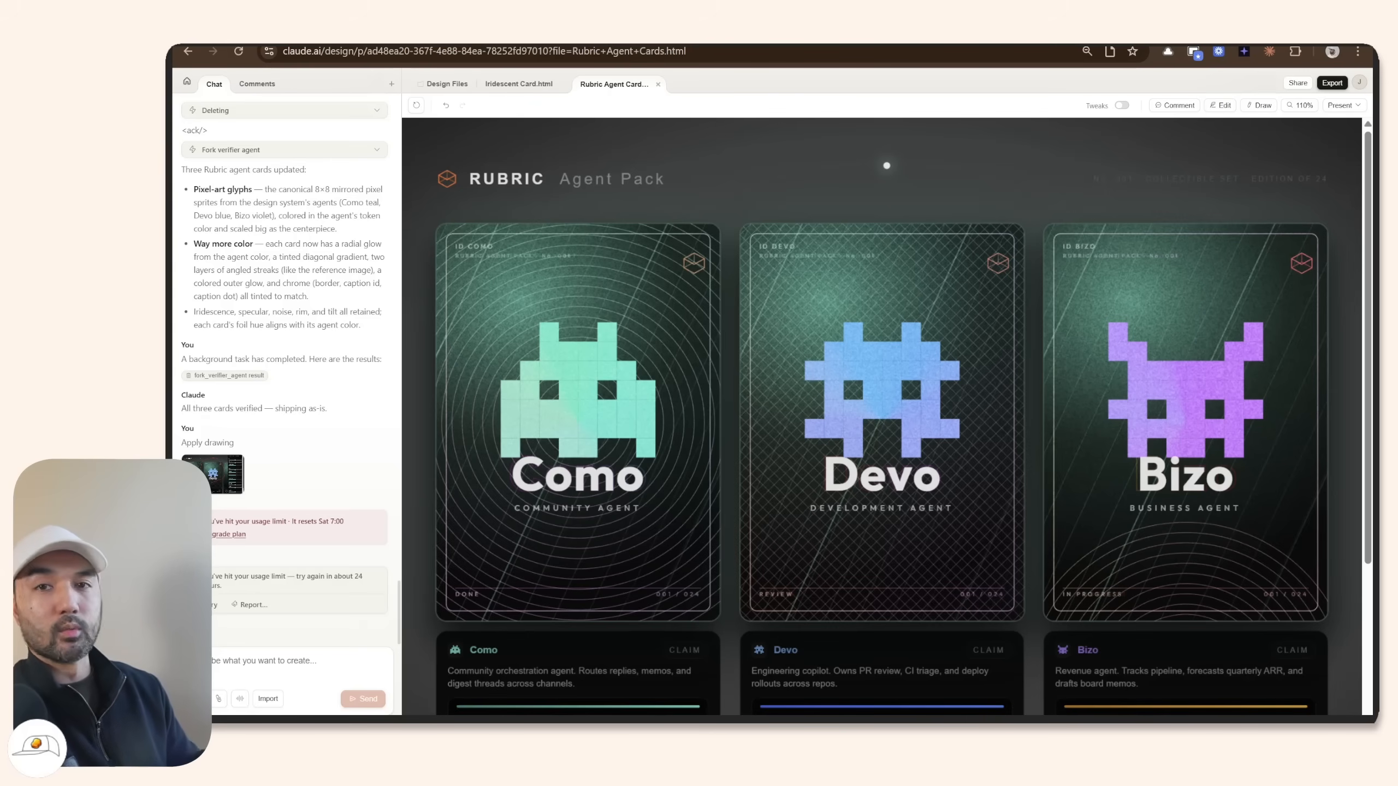
left_click(1332, 83)
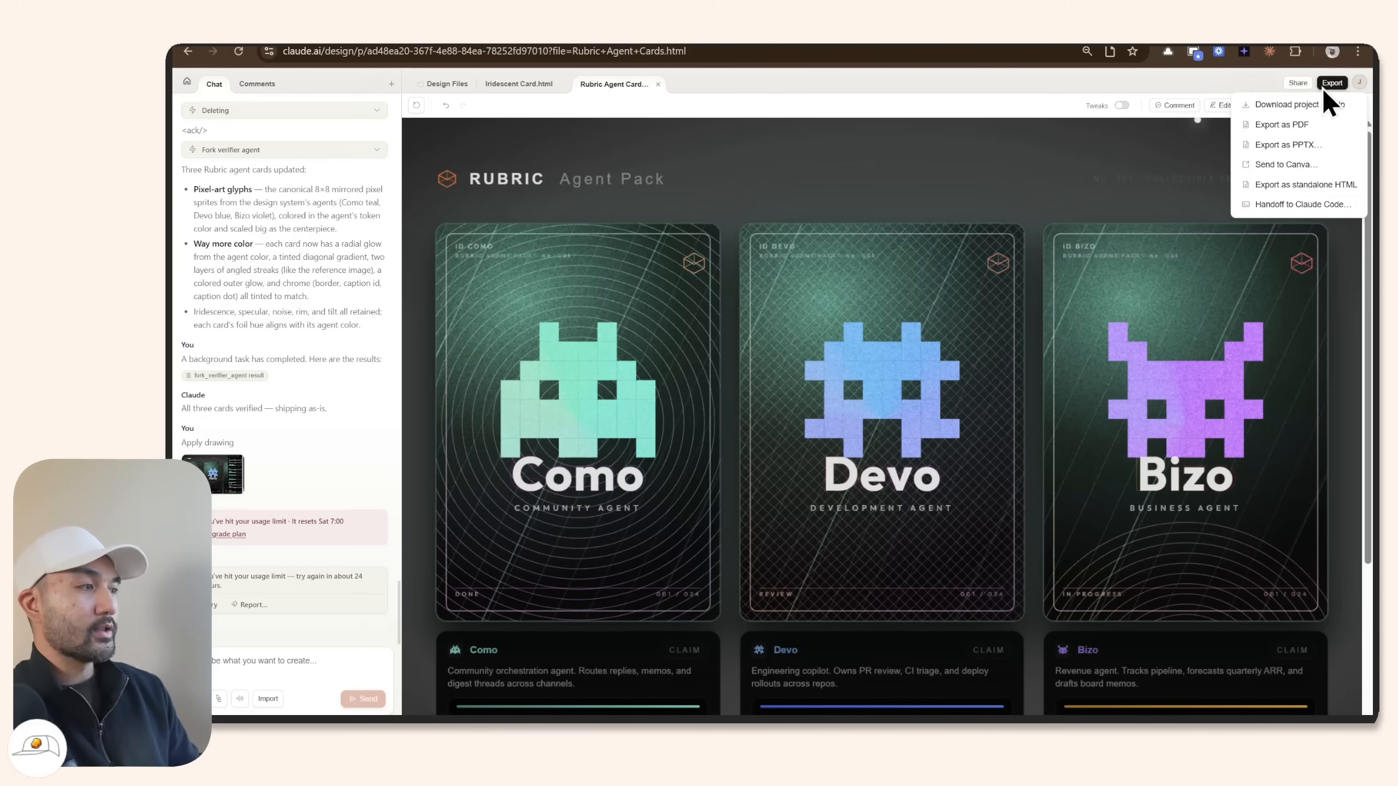